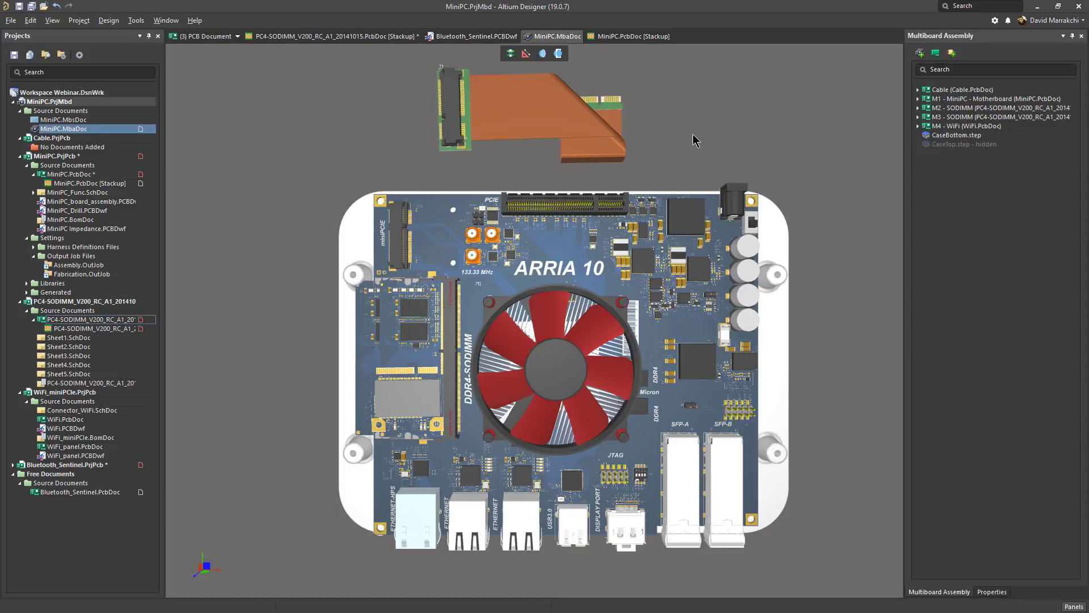
Switch to the MiniPC.PcbDoc board and open its Layer Stack Manager.
click(211, 36)
click(214, 78)
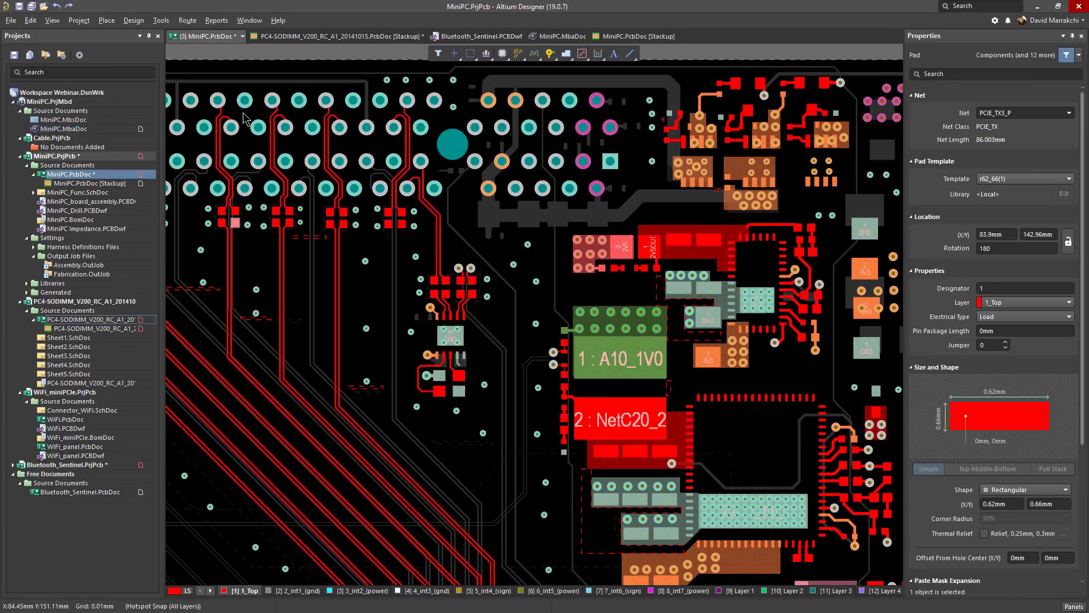
click(159, 21)
mouse_move(135, 21)
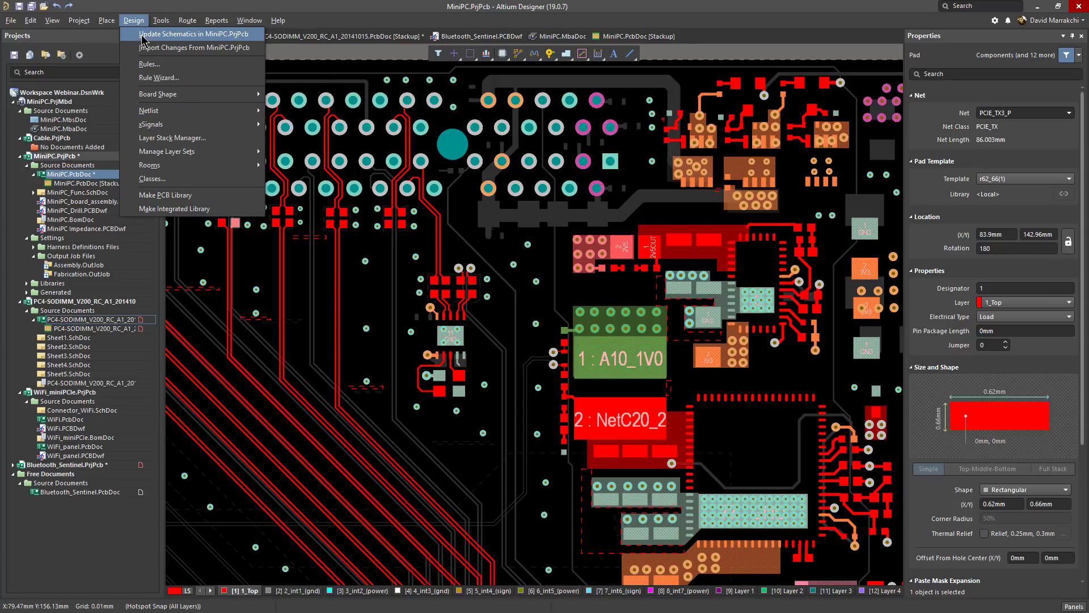
click(156, 138)
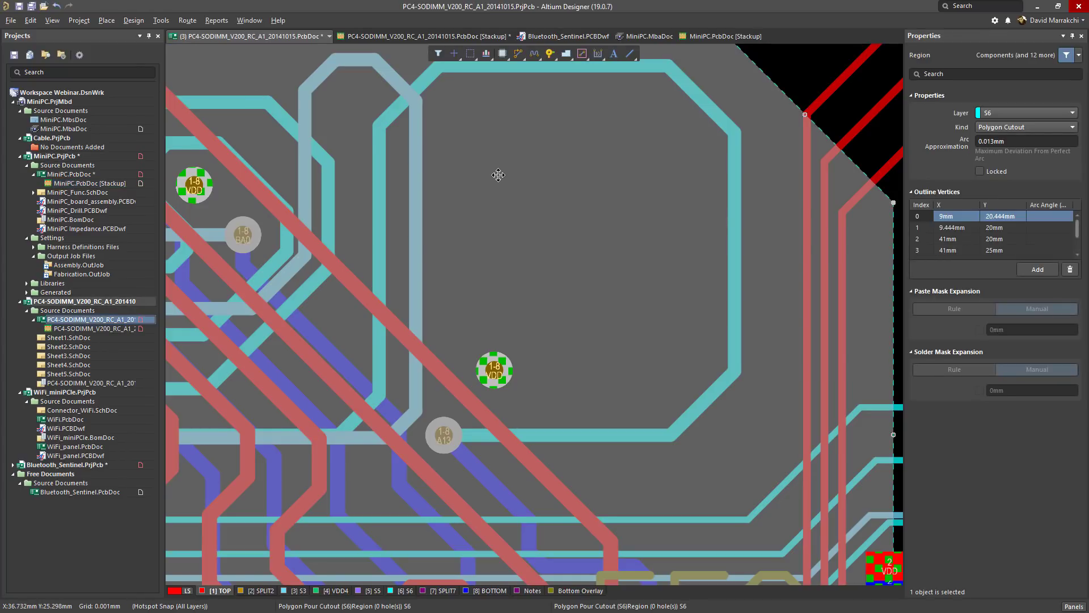
Open the PC4-SODIMM layer stack and split the view, with the MiniPC stackup in the left pane.
key(o)
click(520, 182)
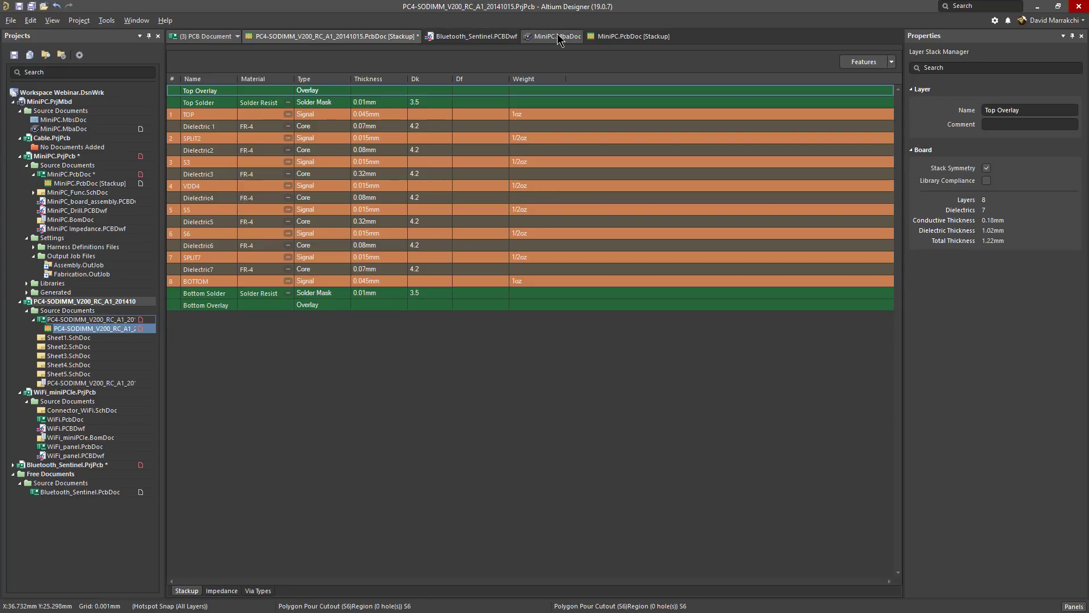
right_click(557, 36)
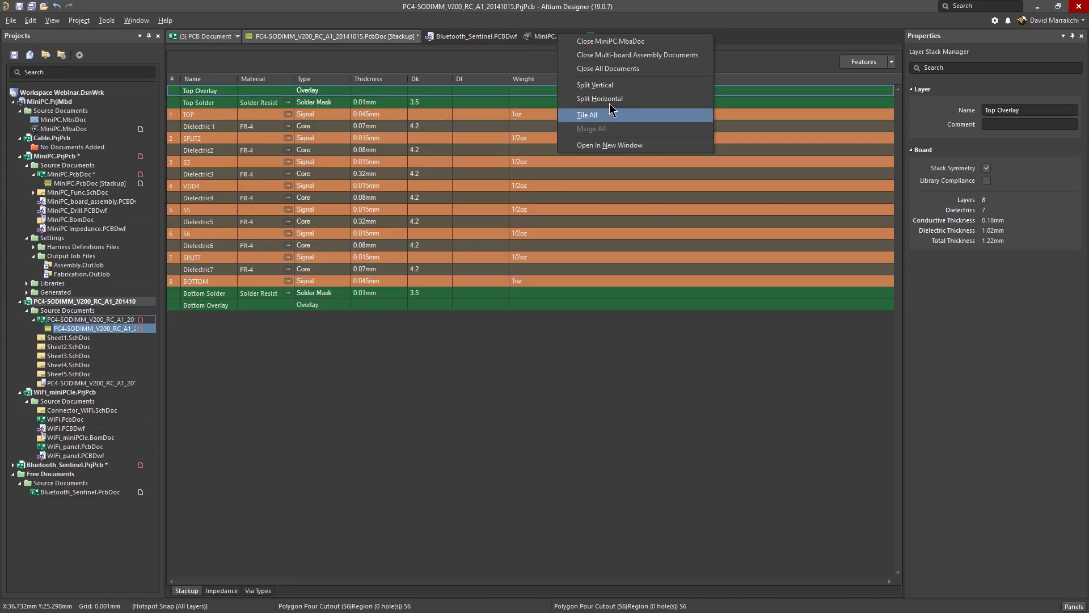
key(Escape)
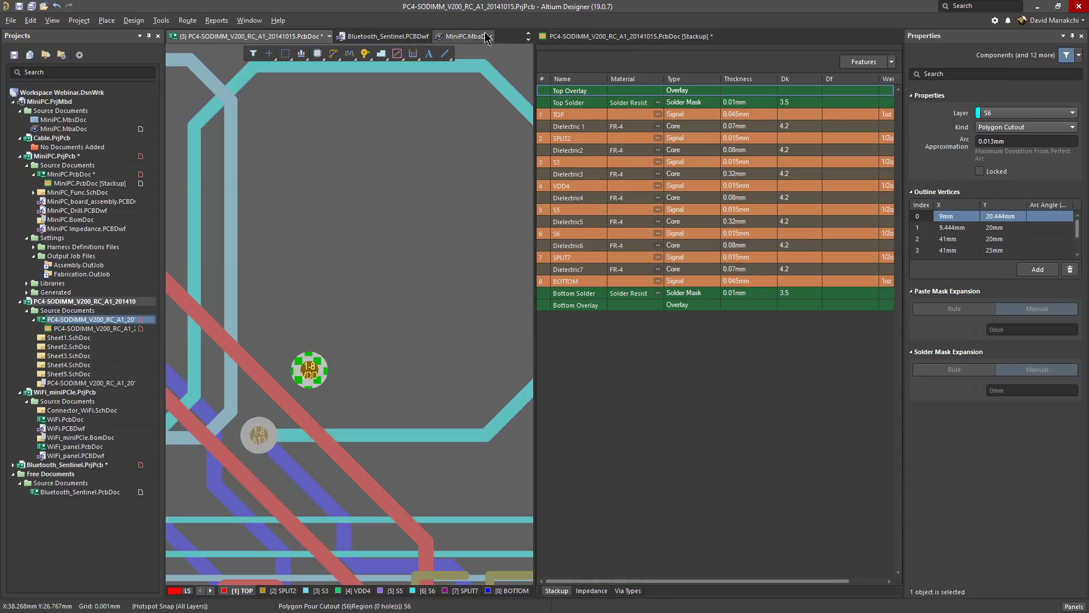
click(528, 38)
click(227, 38)
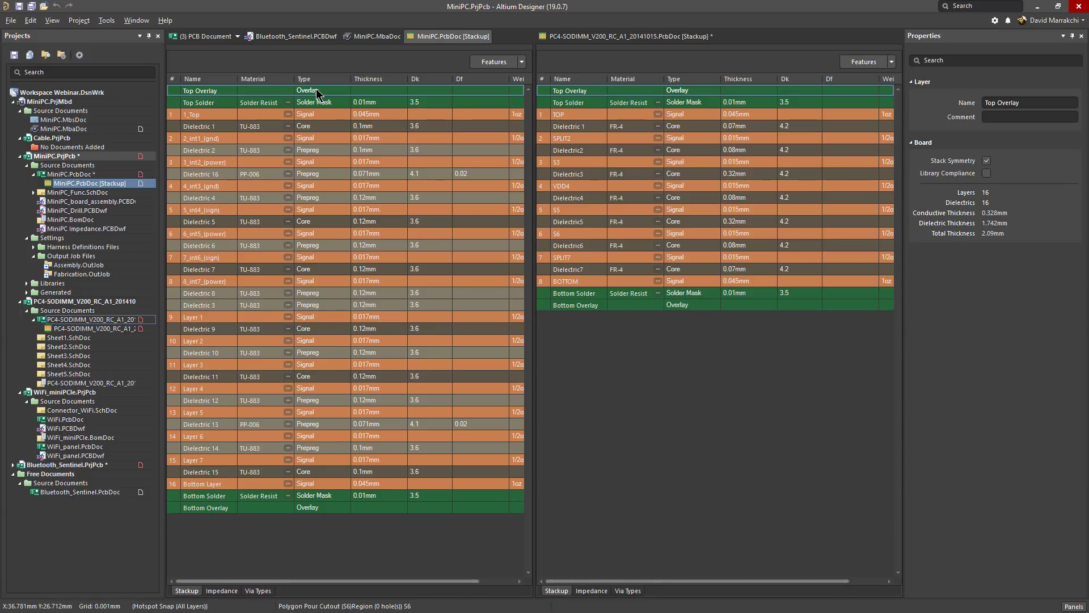
Merge all panes, then preview the full stack in 3D at real layer heights.
right_click(507, 40)
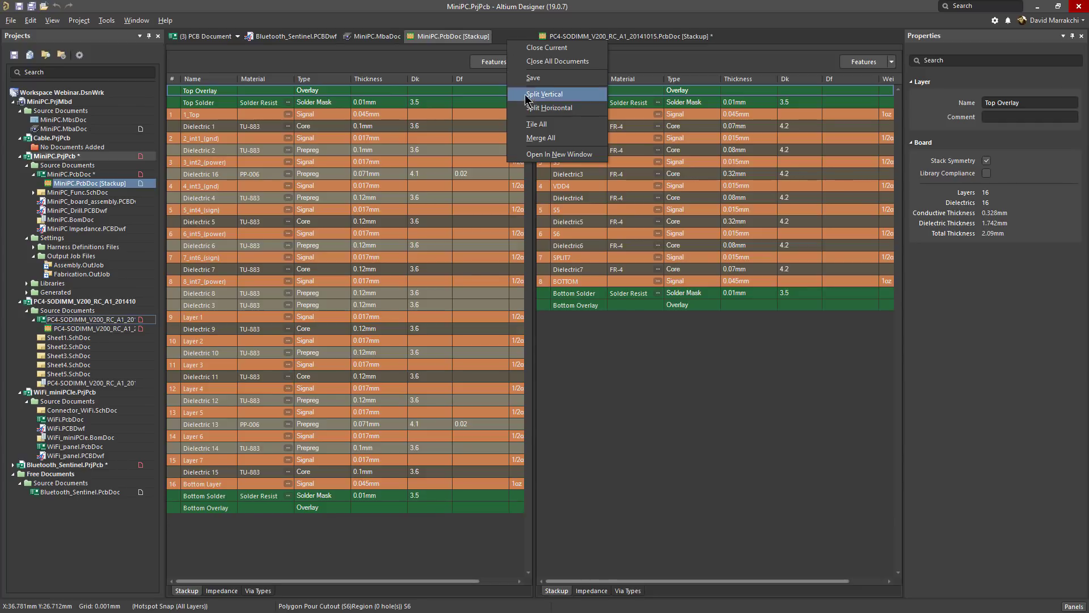
click(544, 138)
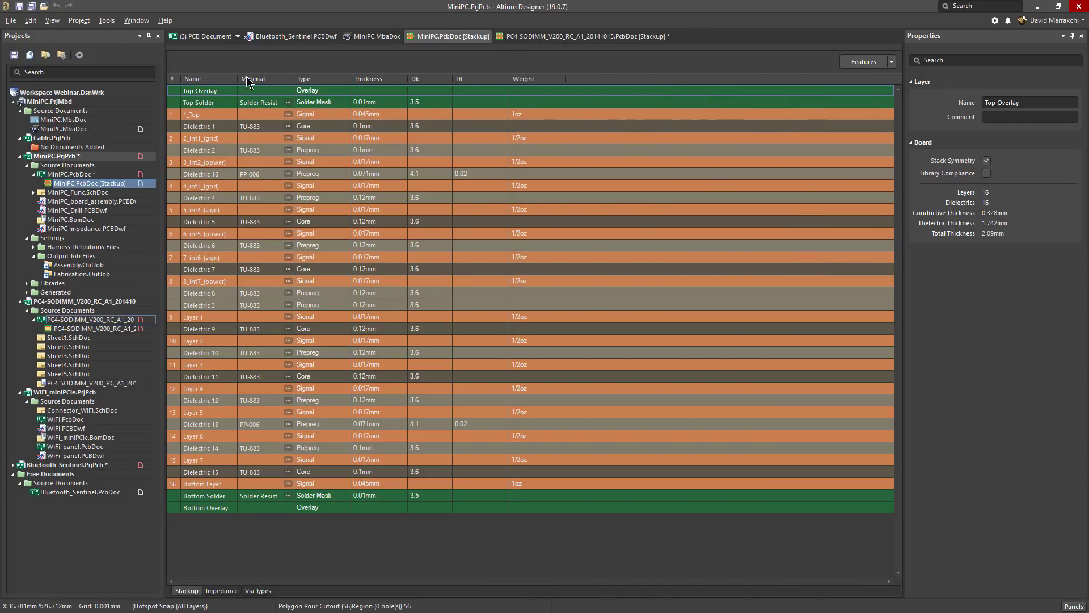
click(109, 21)
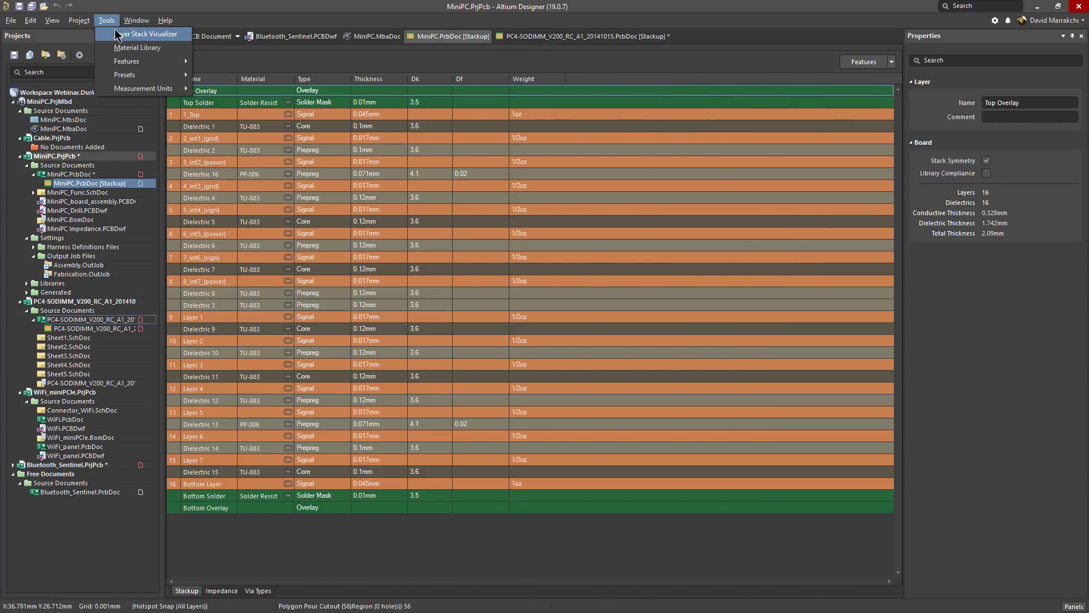
click(121, 34)
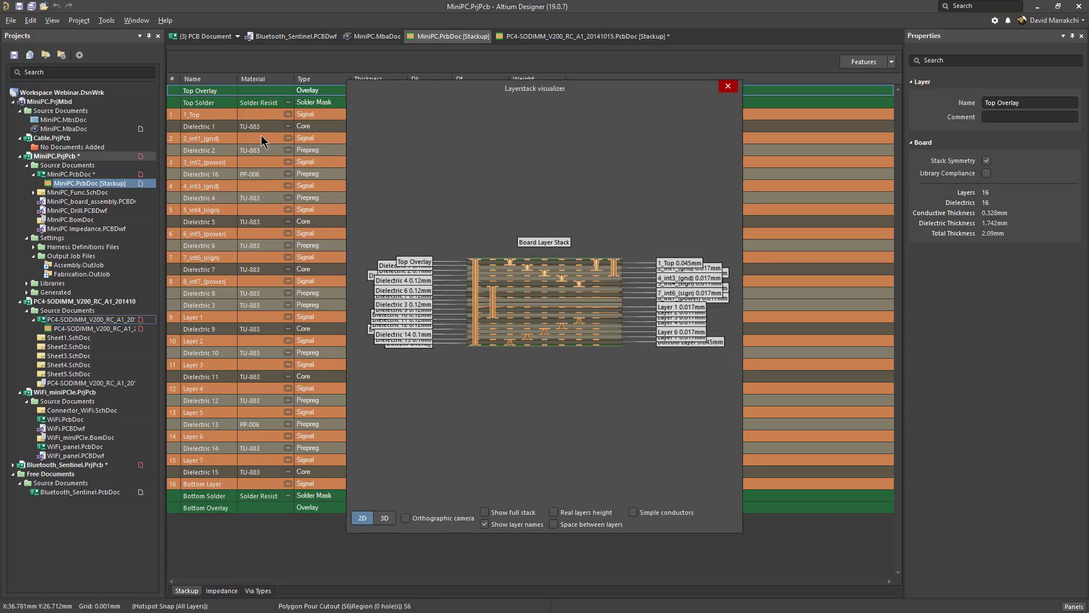
click(384, 518)
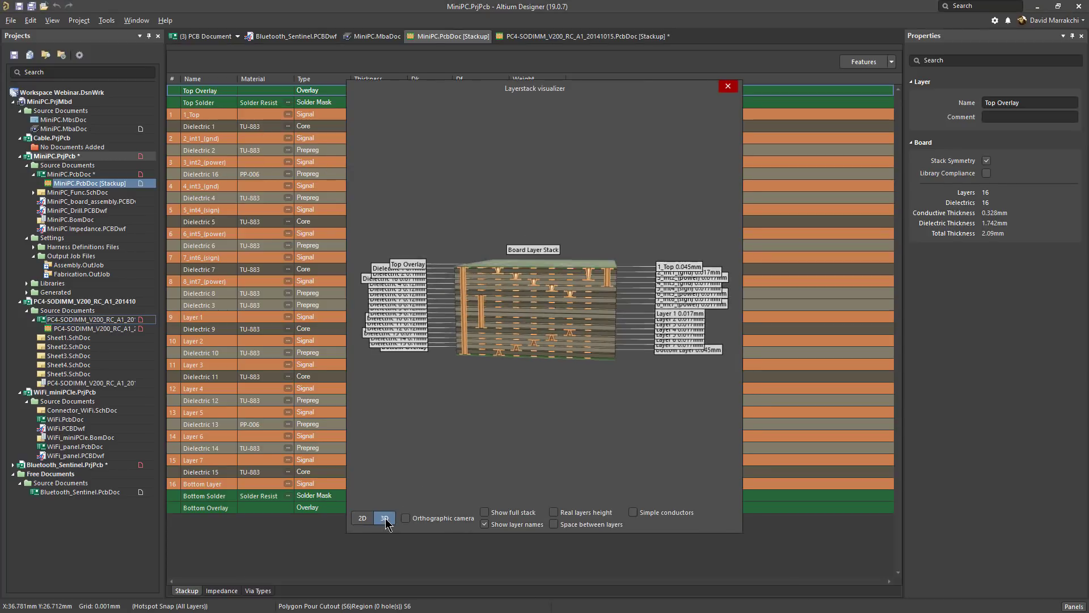
click(484, 513)
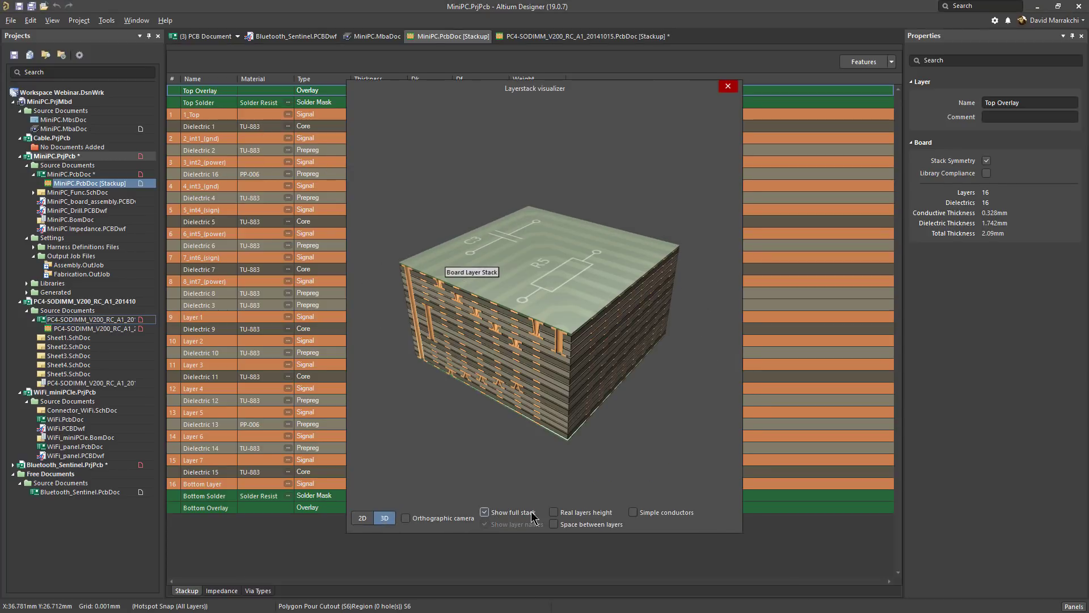
click(554, 512)
drag(559, 350, 587, 287)
click(728, 86)
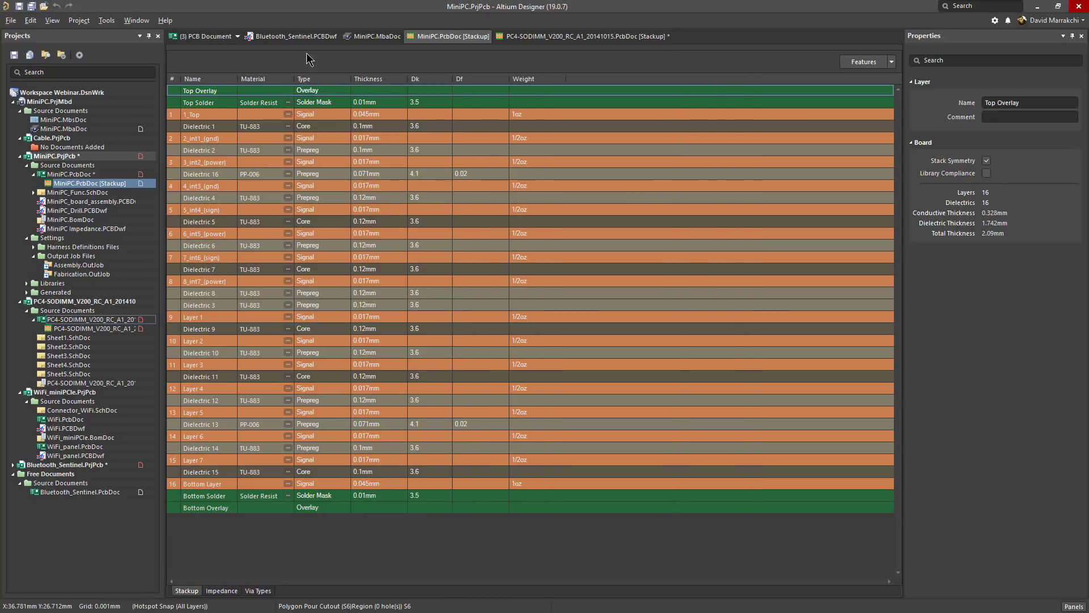
click(107, 20)
click(130, 51)
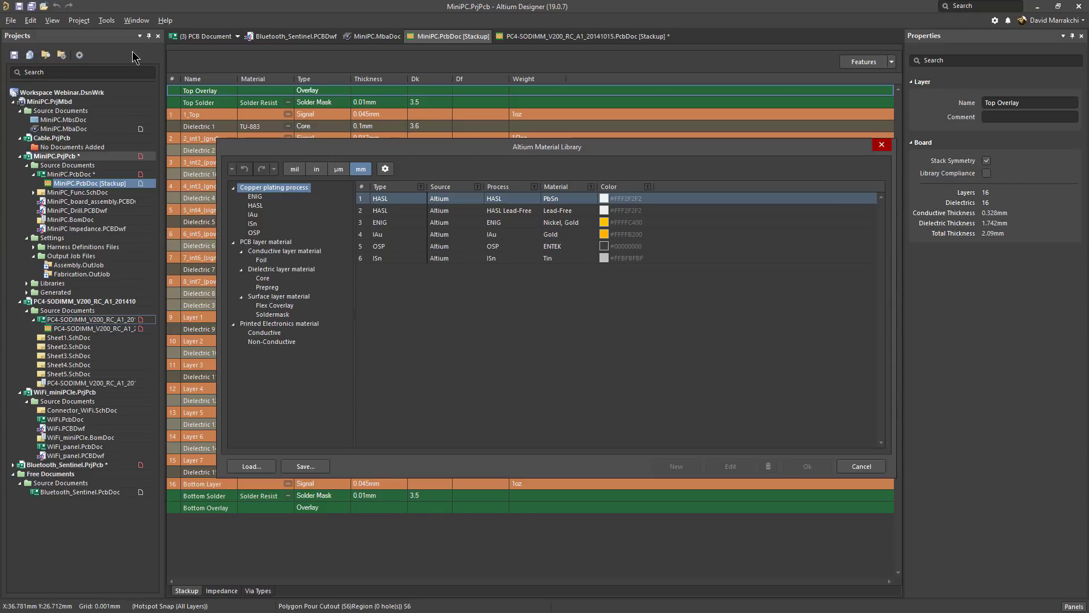
click(254, 205)
click(252, 214)
click(262, 260)
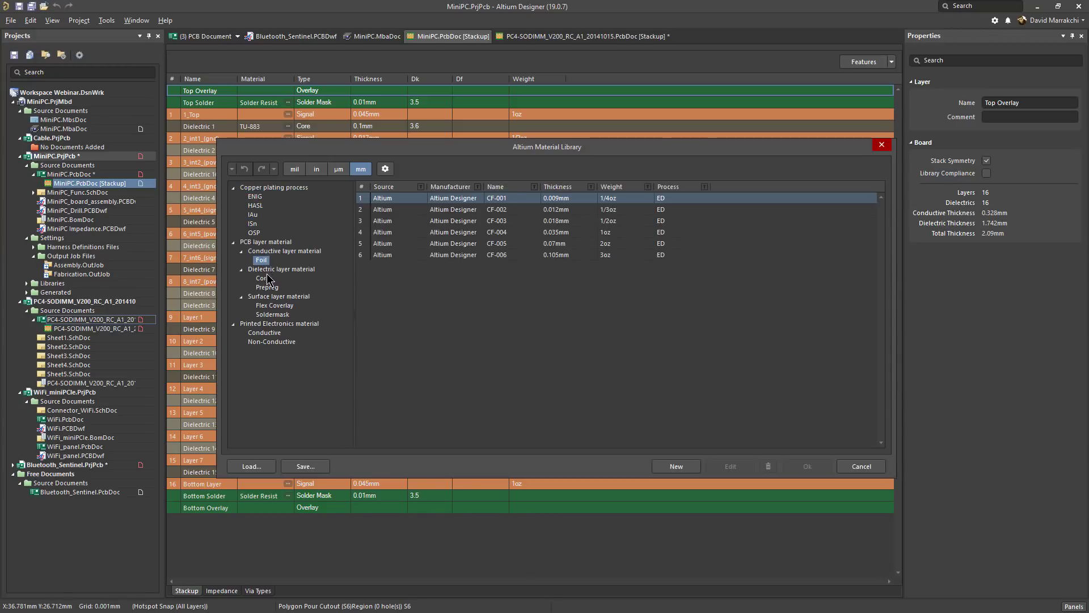
key(Down)
key(Down)
click(264, 305)
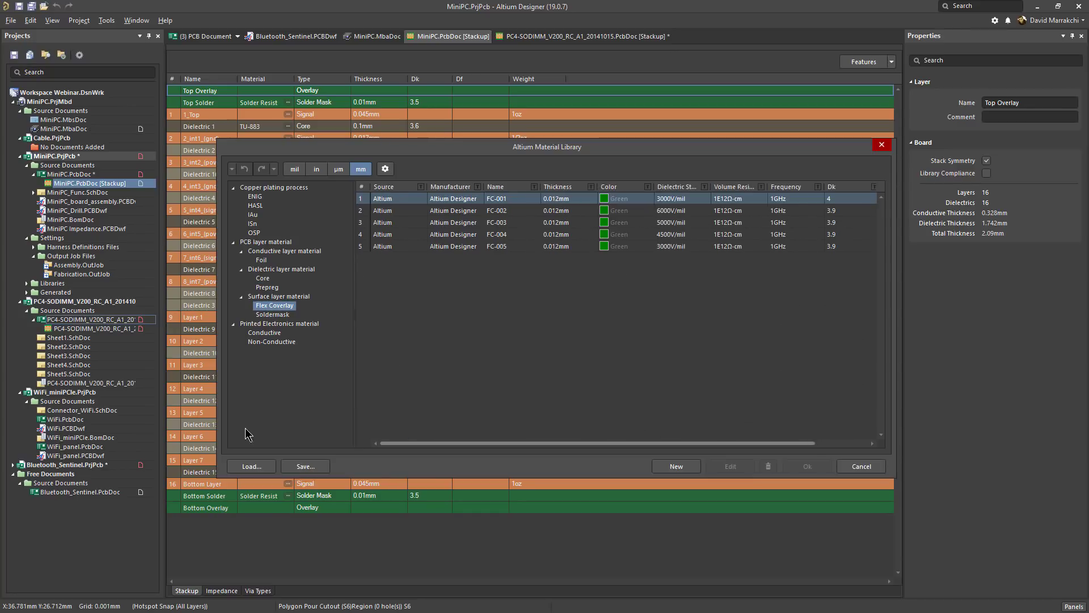
click(677, 466)
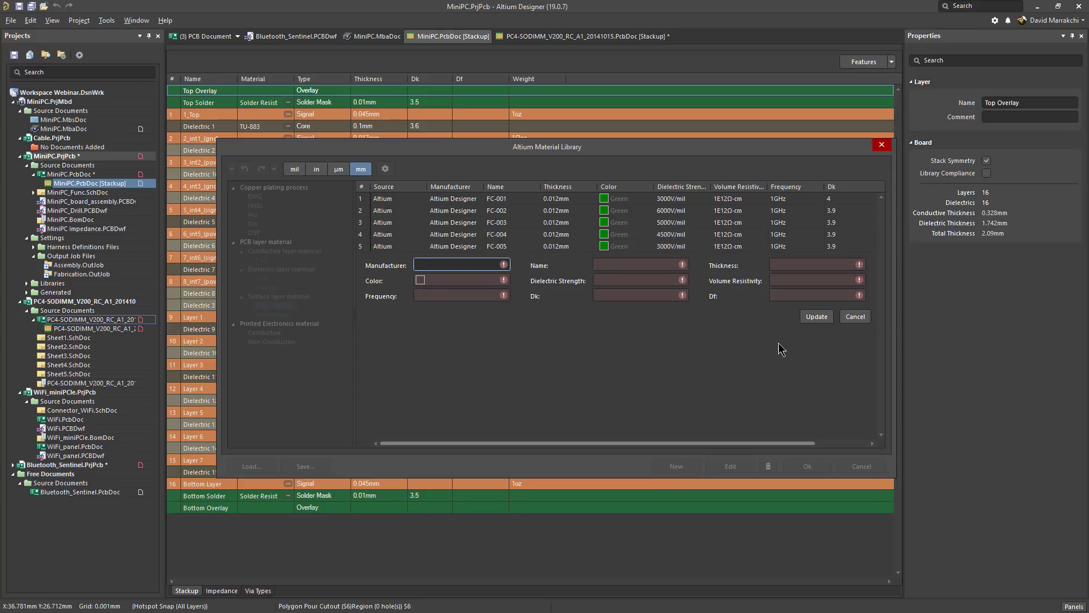
click(882, 146)
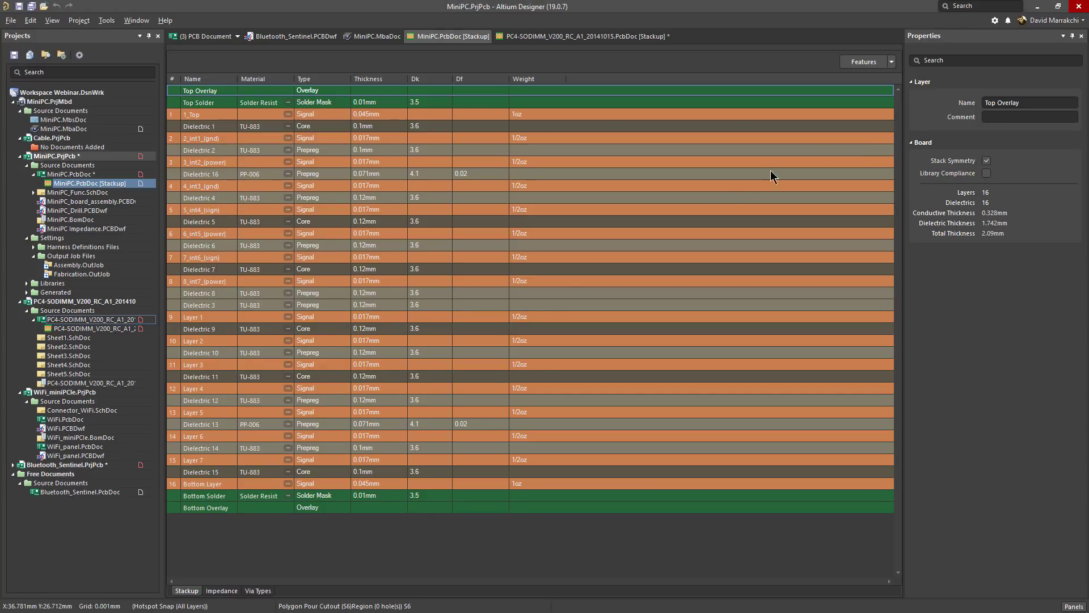
Add impedance profile S50 and keep 2_int1_(gnd) and the existing bottom reference for layer 3.
click(221, 591)
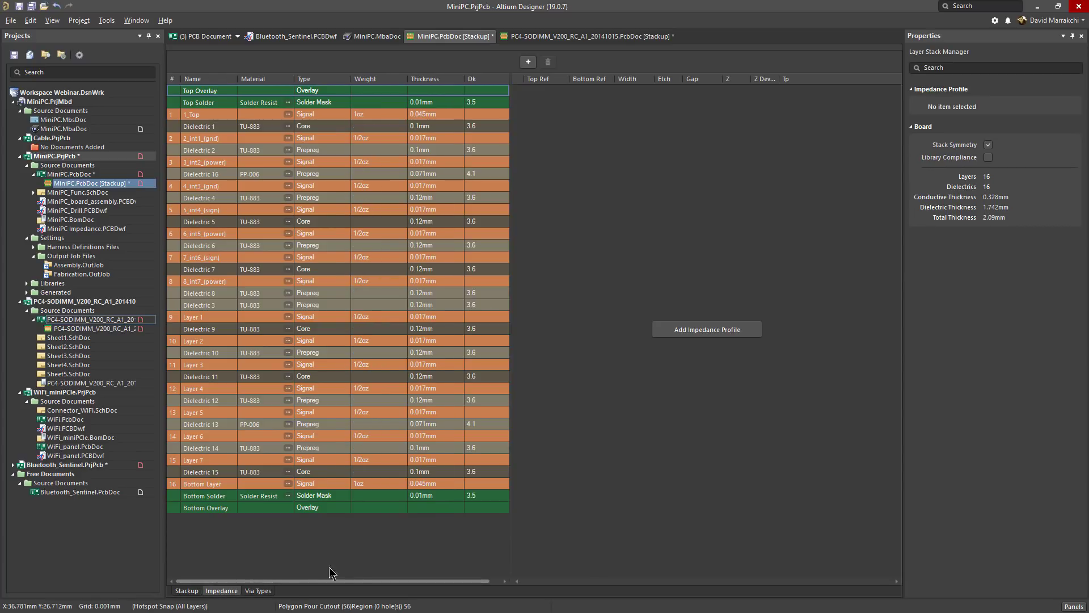
click(717, 332)
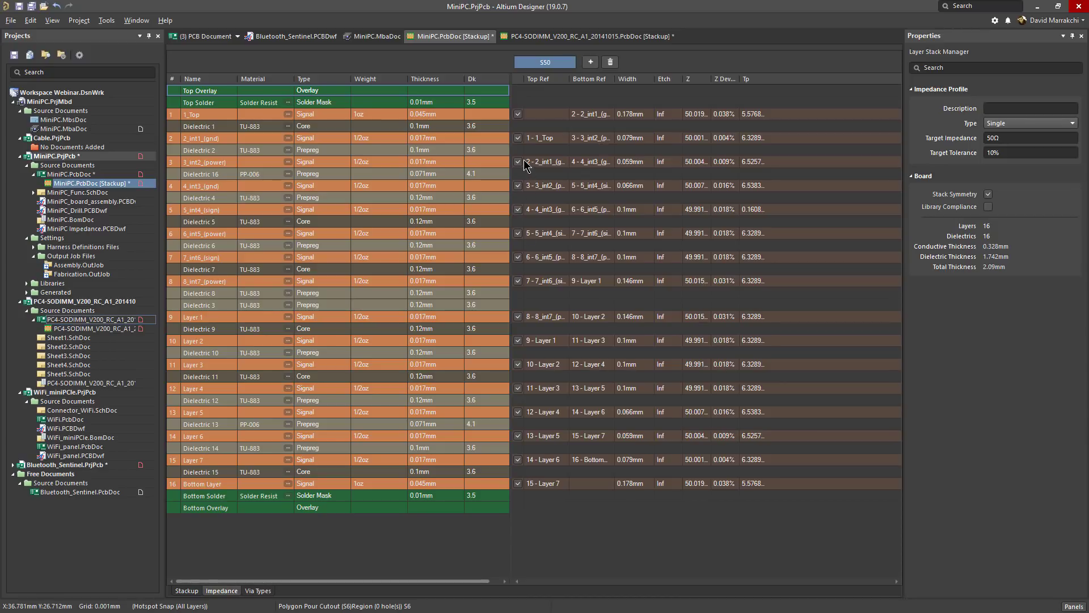
click(549, 162)
click(559, 162)
click(563, 163)
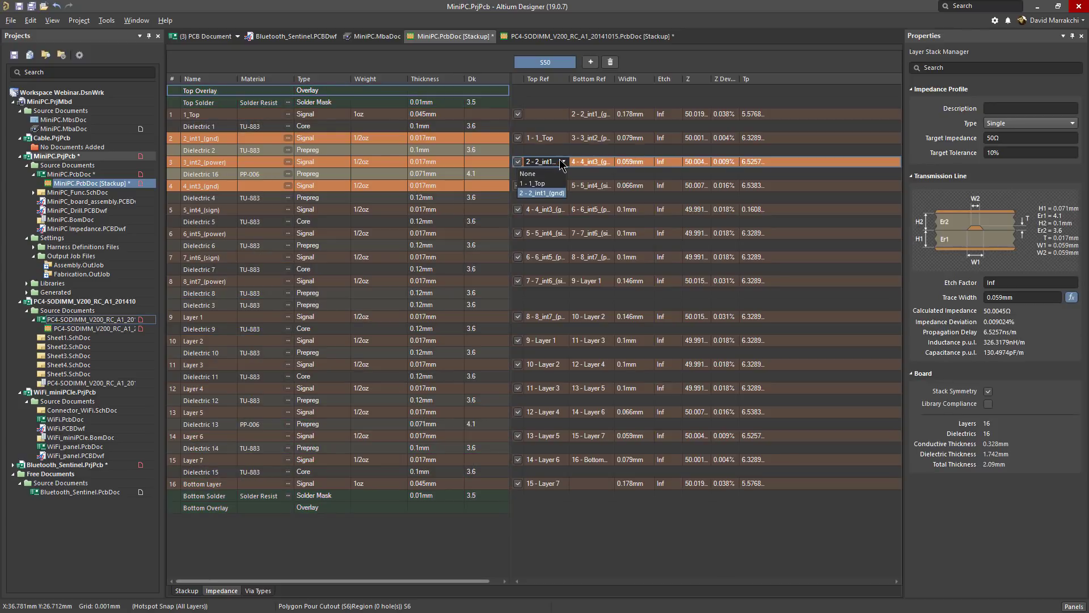
click(563, 163)
click(590, 162)
click(609, 161)
click(607, 168)
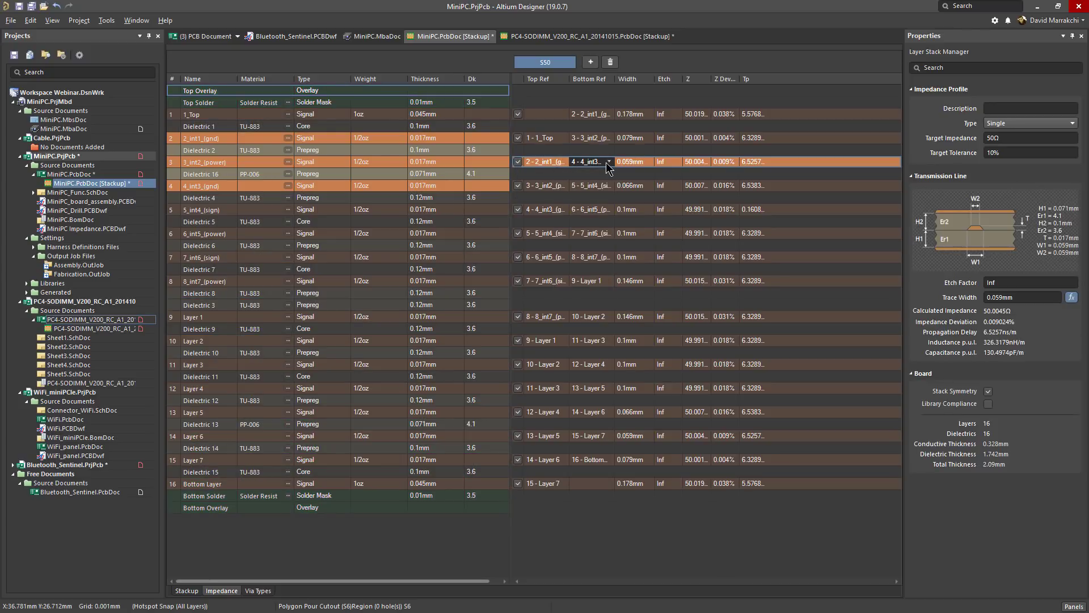
Exclude 1_Top, 4_int3, 5_int4 and Layer 1 from S50, then check the 7_int6 values.
click(518, 143)
click(518, 138)
click(518, 209)
click(518, 233)
click(519, 340)
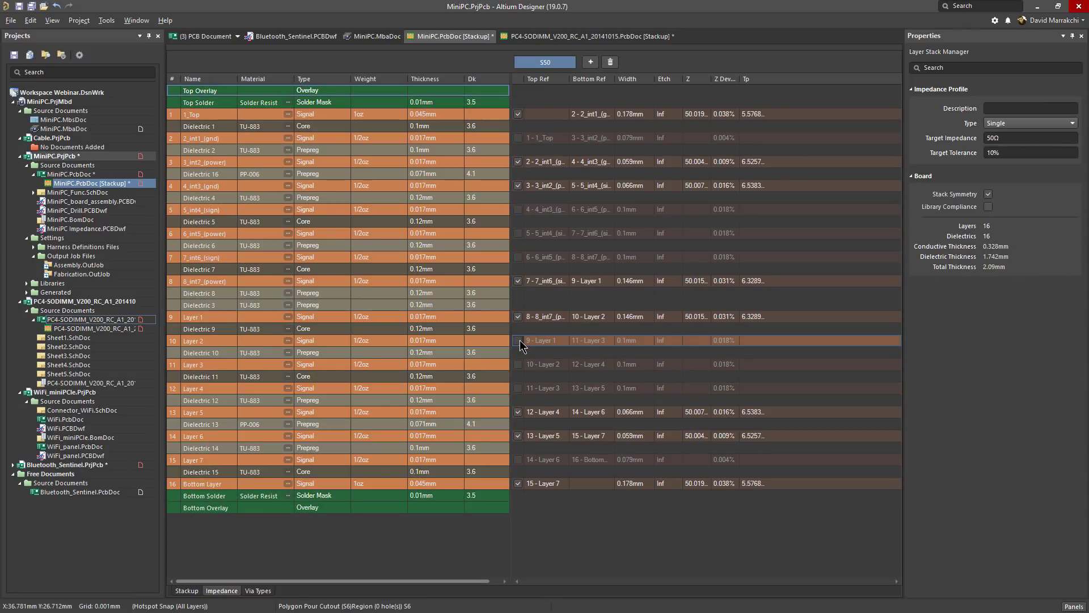
click(620, 281)
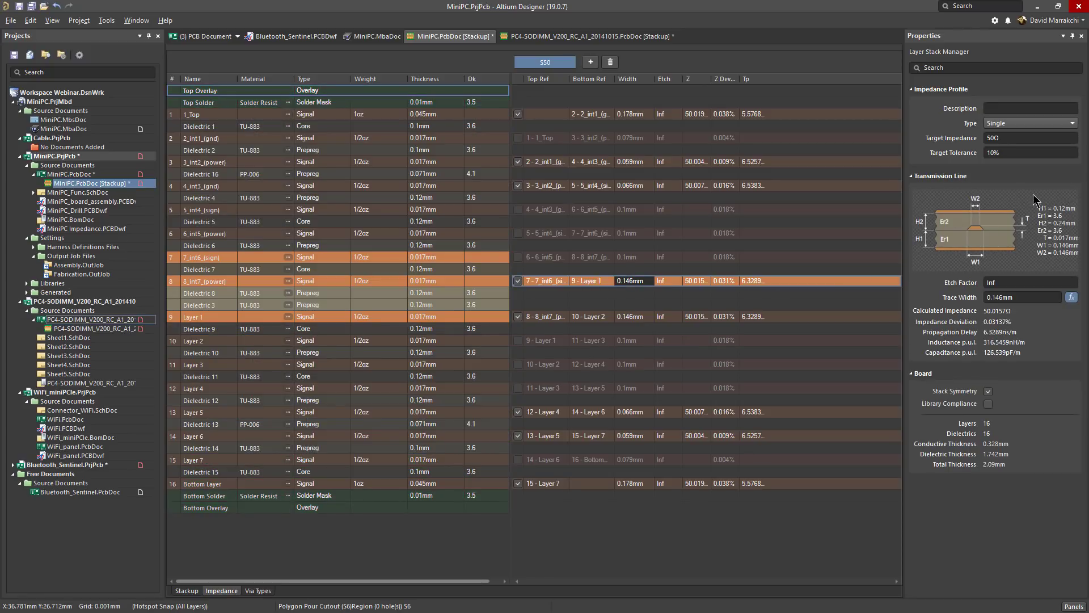
click(1023, 123)
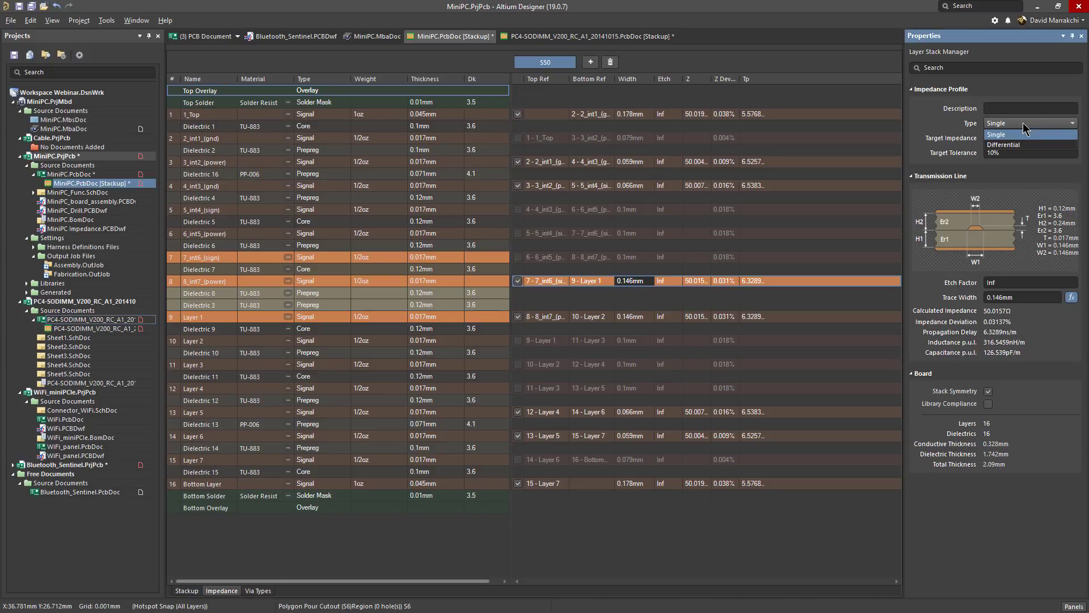
click(1023, 123)
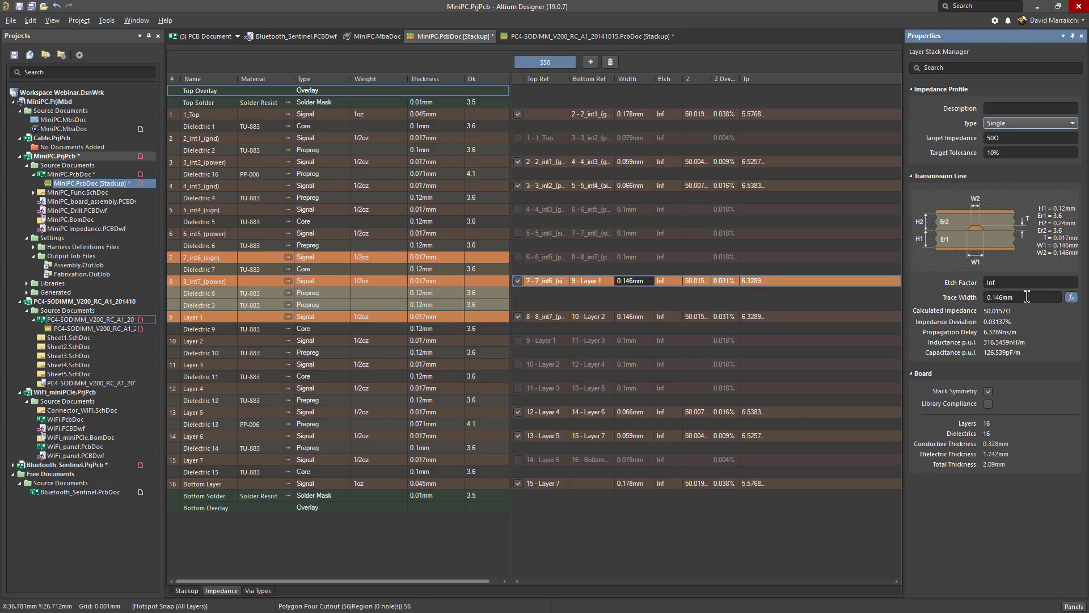
click(1071, 299)
Add a second impedance profile with a 90 Ω target impedance.
click(590, 63)
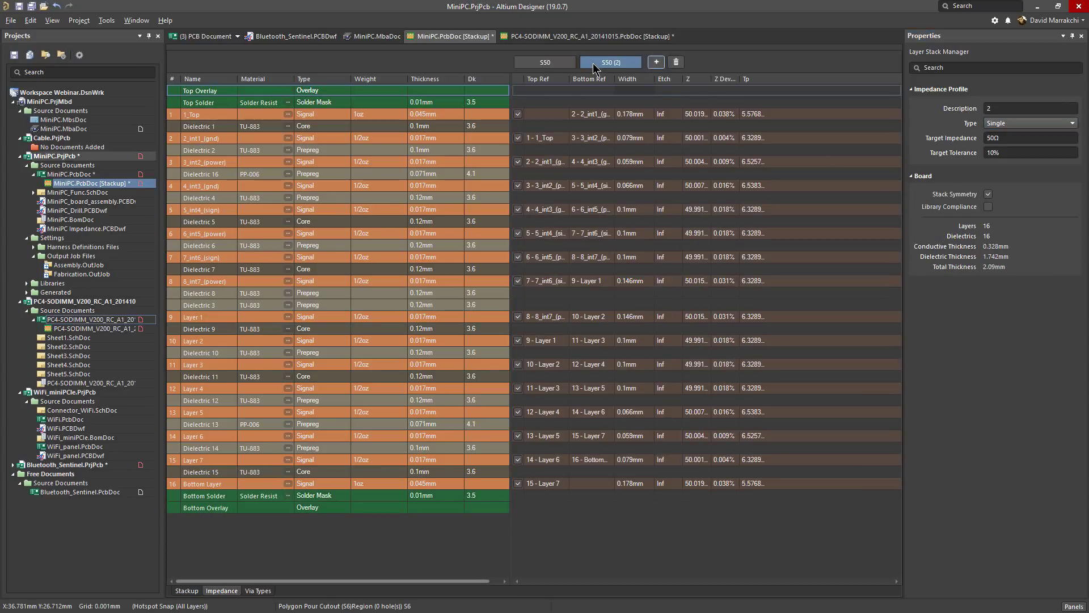
click(988, 139)
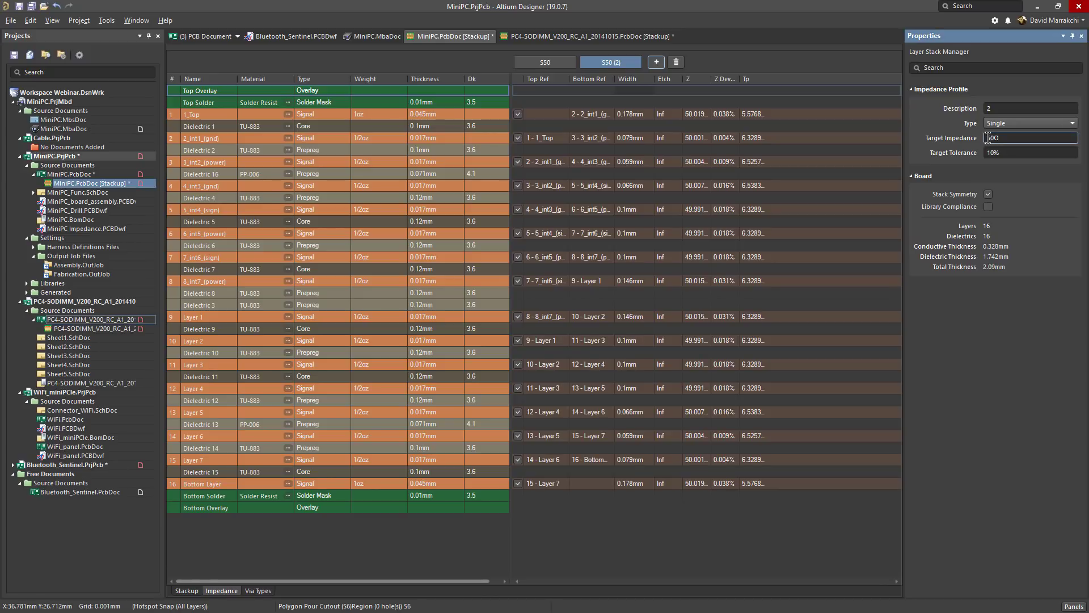
text(90)
key(Return)
Make it differential with a 0.127mm gap, exclude the outer layers, save, and open MiniPC.PcbDoc.
click(630, 138)
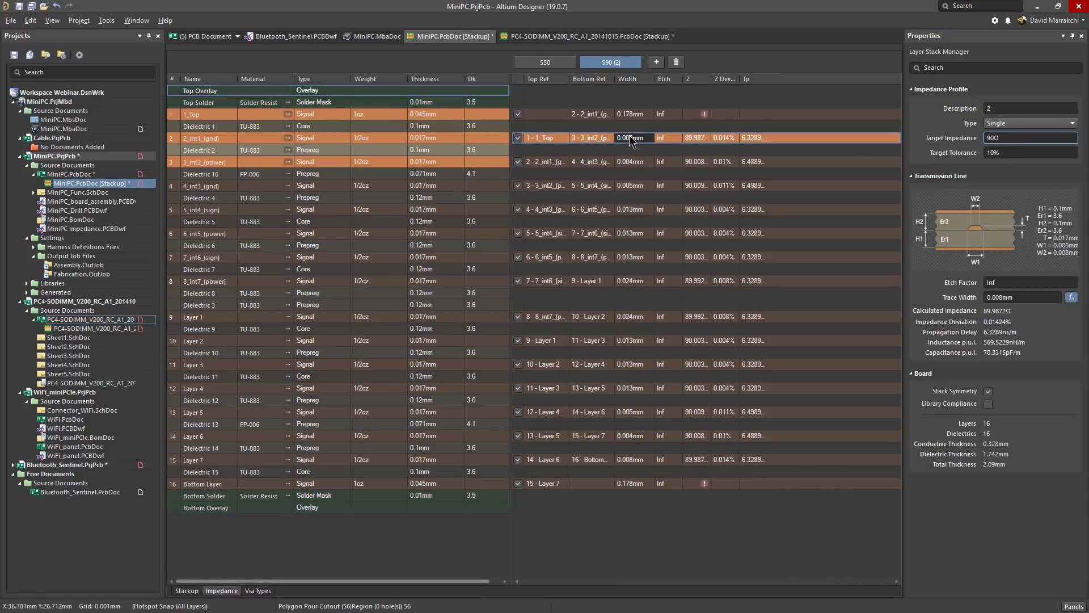
click(1055, 124)
click(1013, 146)
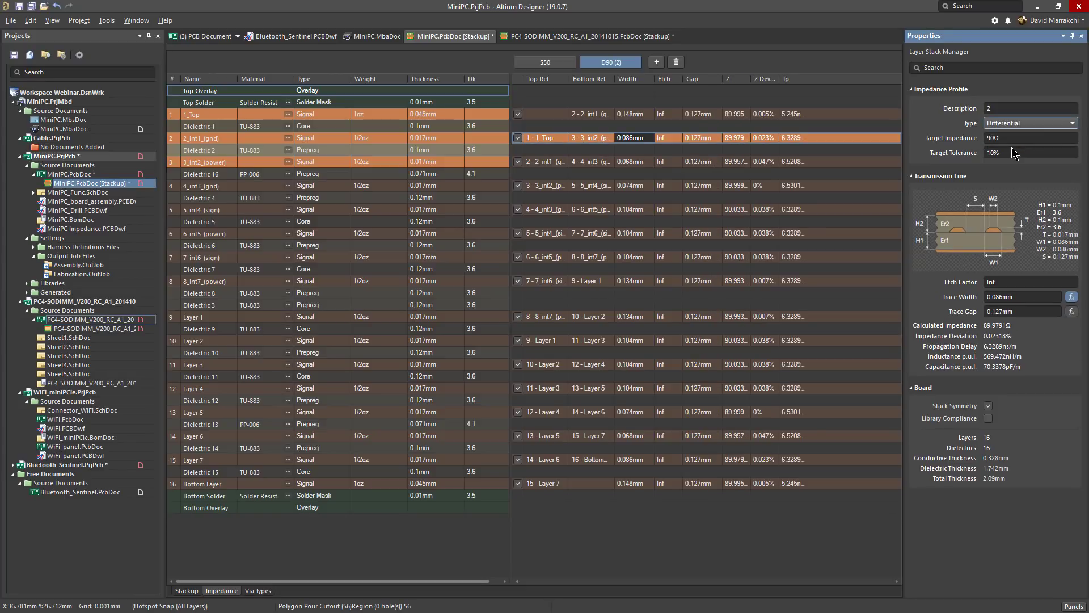
click(998, 312)
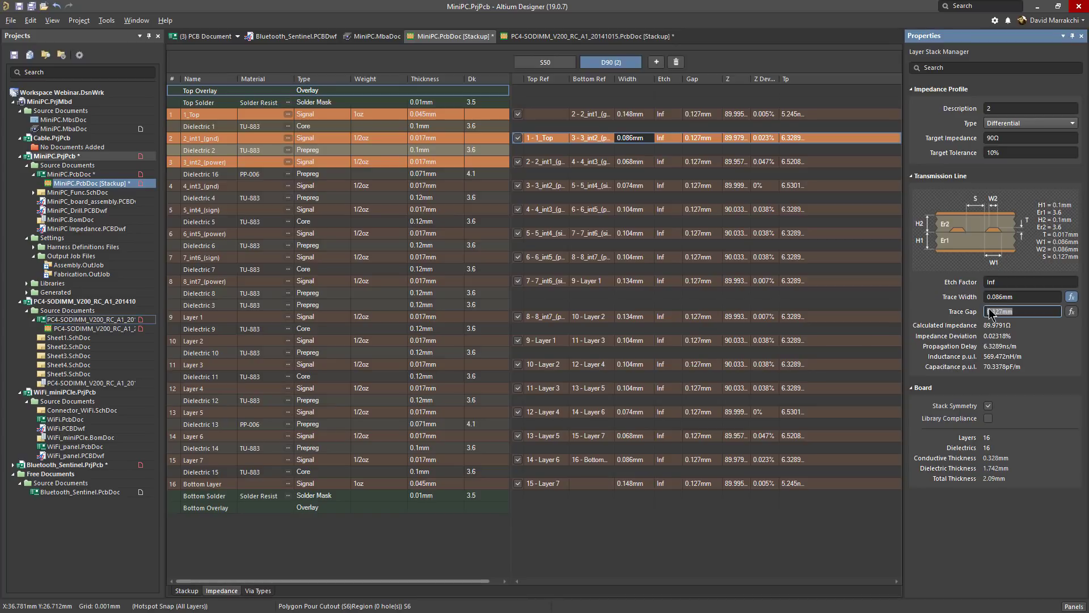
click(519, 115)
click(518, 115)
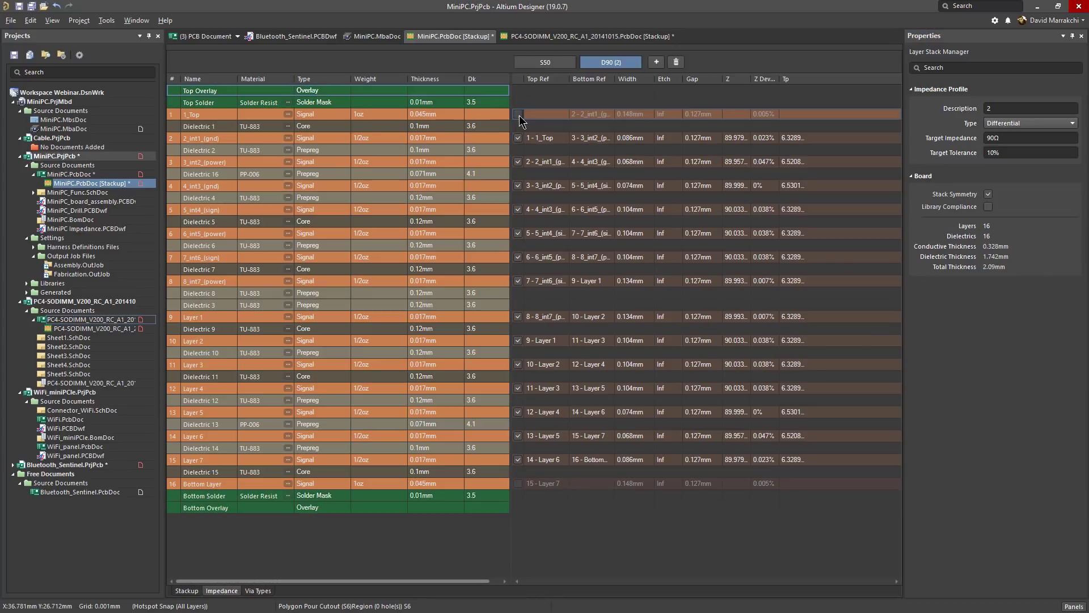
click(14, 56)
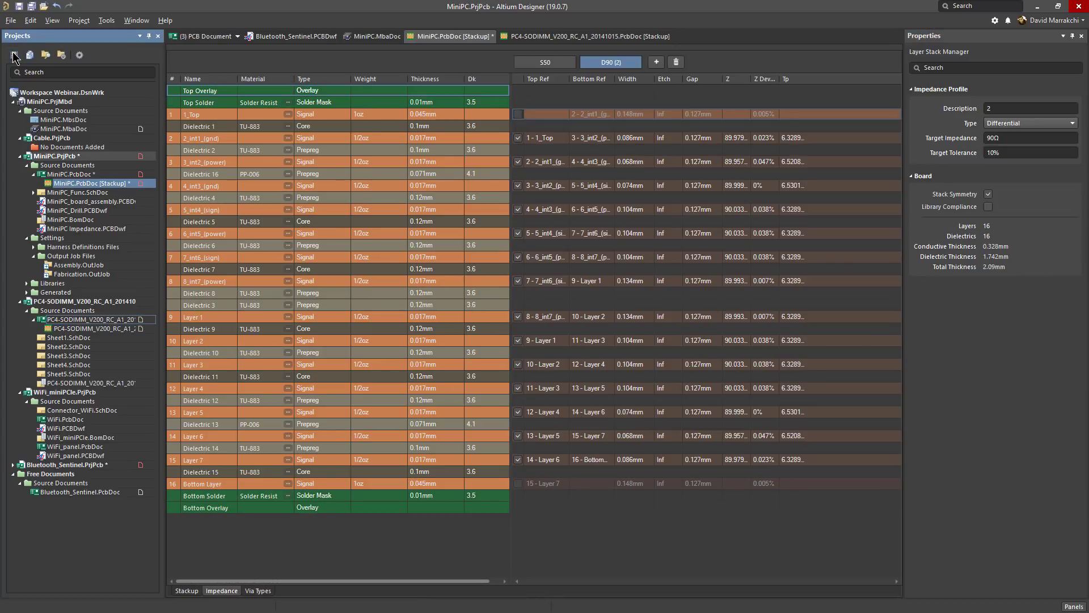
click(206, 36)
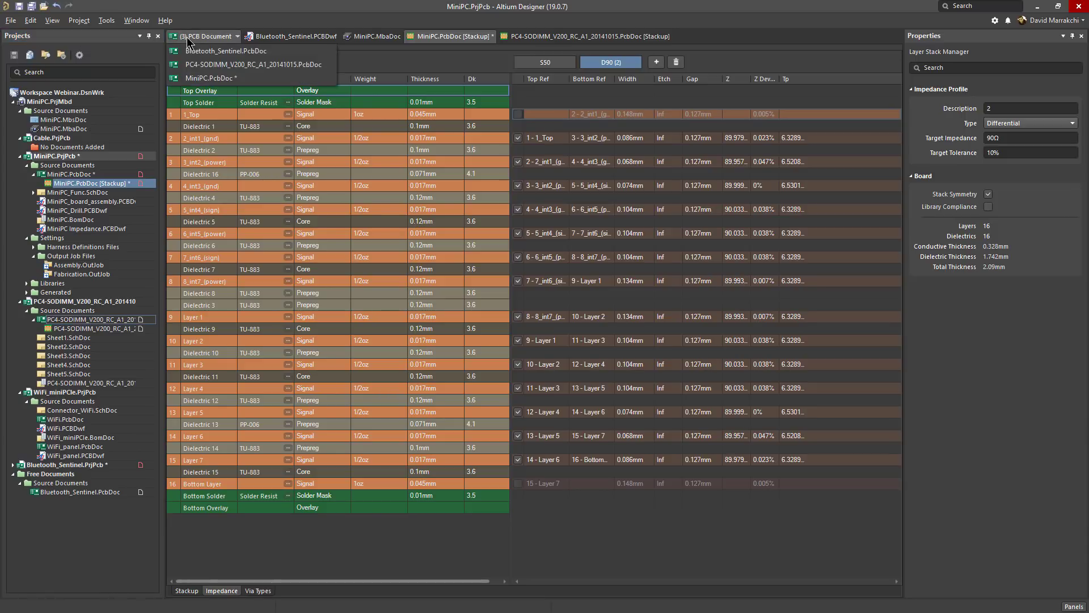
click(191, 77)
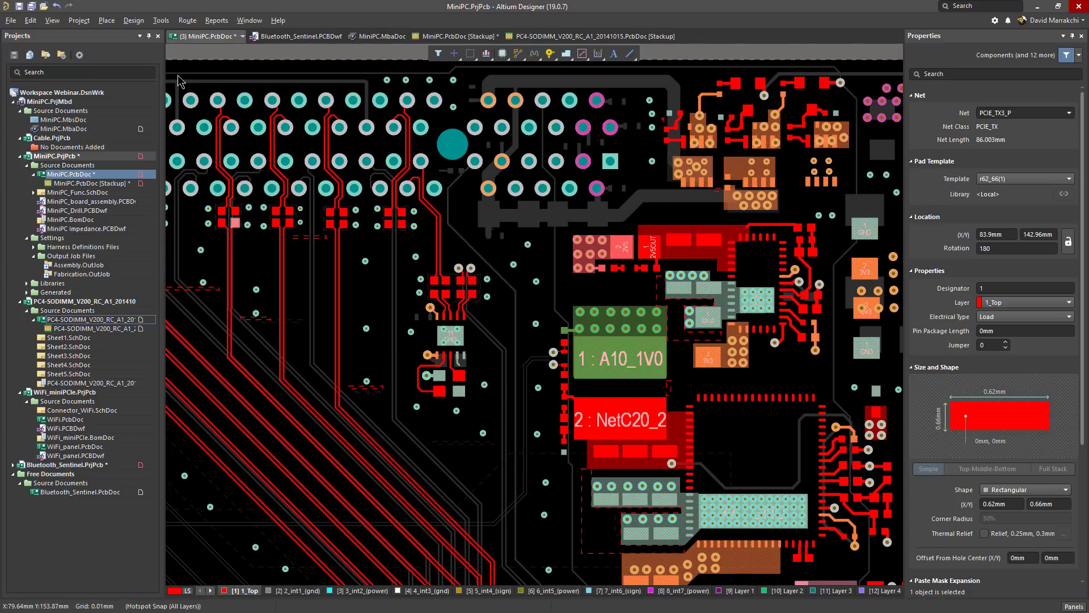
In Design Rules, link Width_POWER to profile S50 and DiffPairsRouting_PCIE_85 to D90 (2).
click(134, 21)
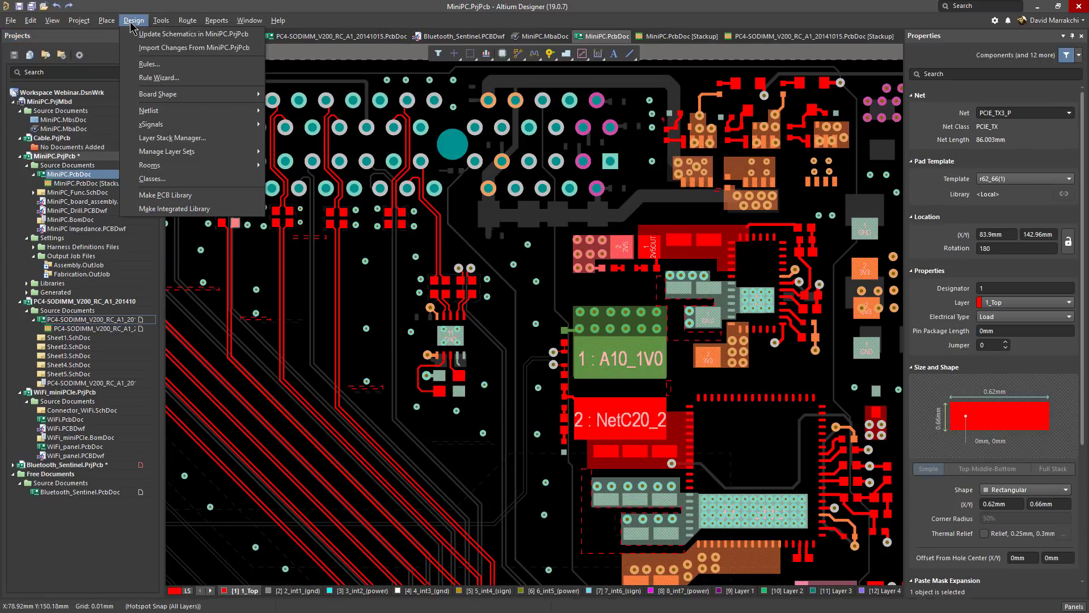
click(150, 64)
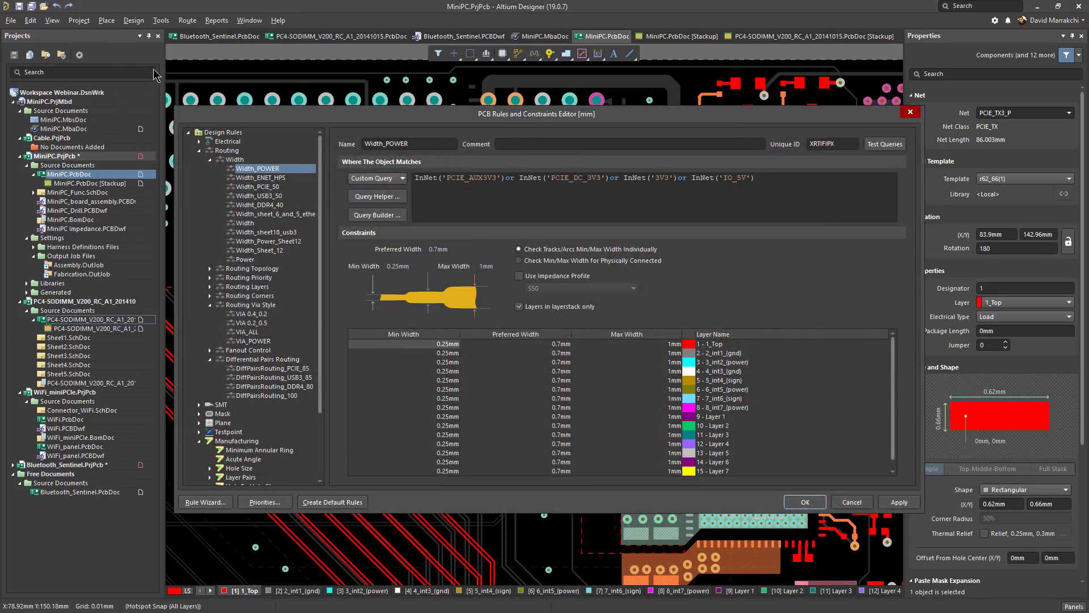
click(519, 275)
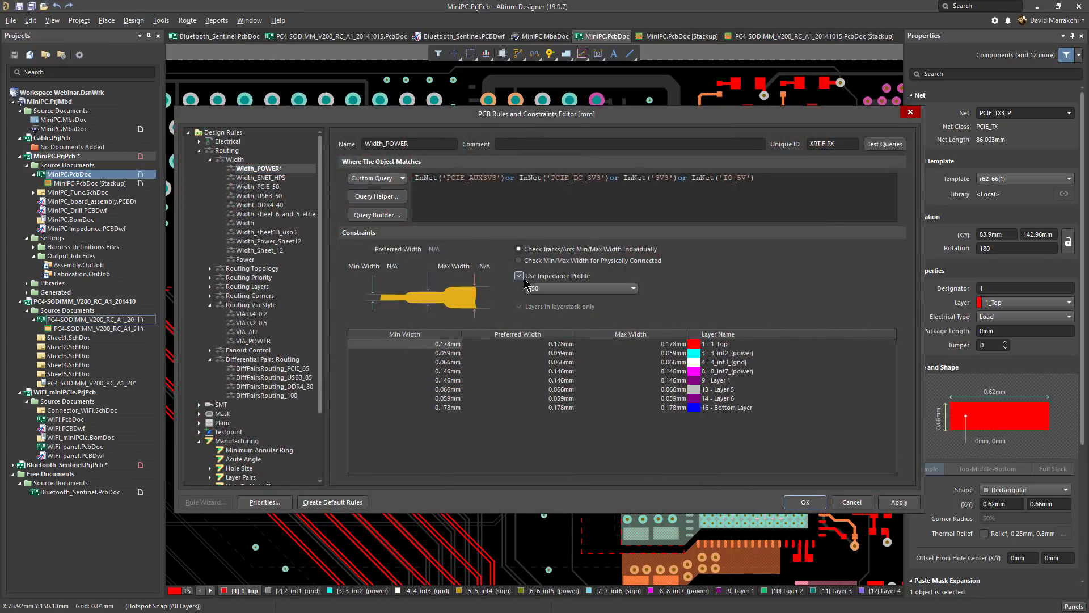
click(561, 288)
click(561, 302)
click(301, 368)
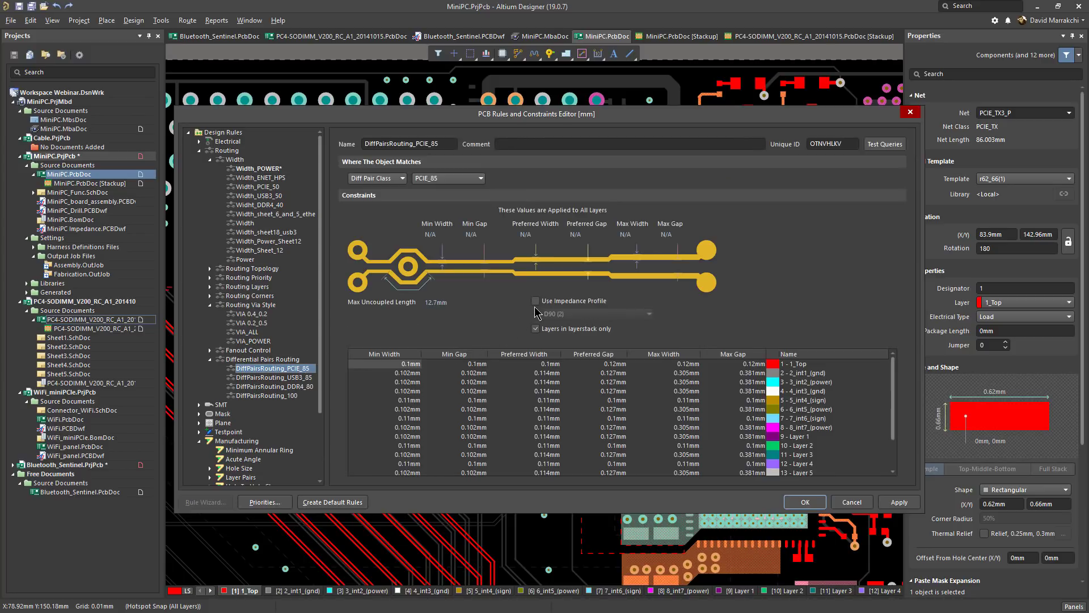
click(535, 301)
click(568, 314)
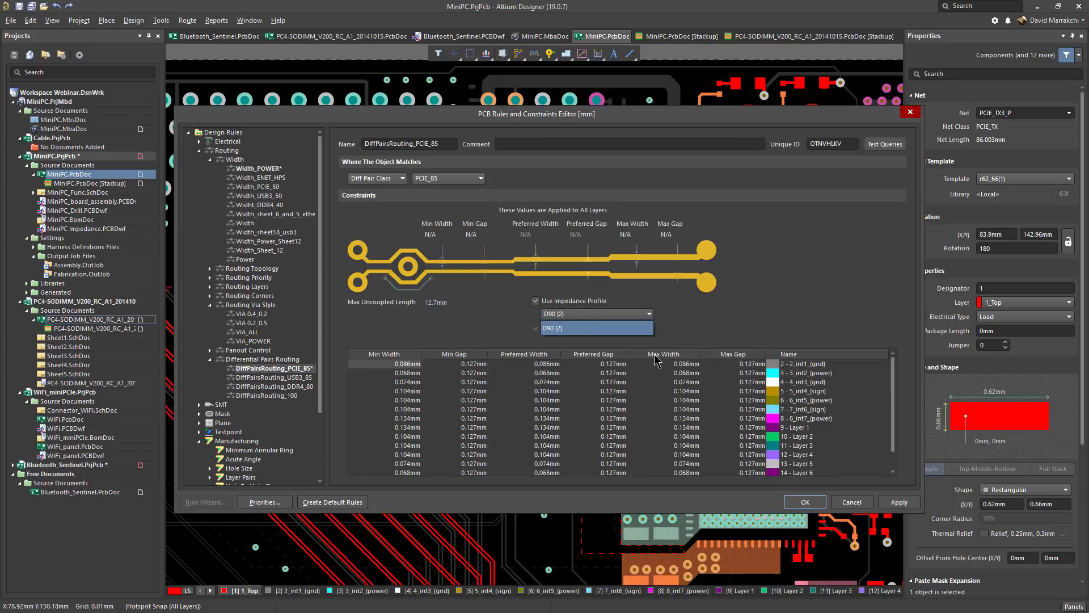
click(841, 504)
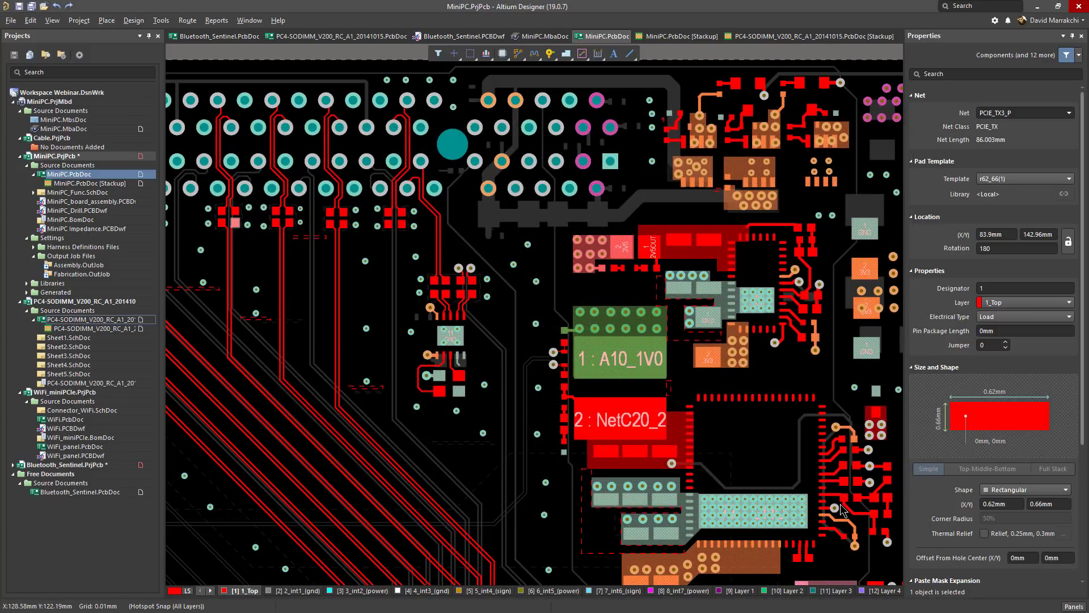
In PC4-SODIMM Via Types, add a mirrored µVia 1:2|8:7 and begin another via type.
click(754, 37)
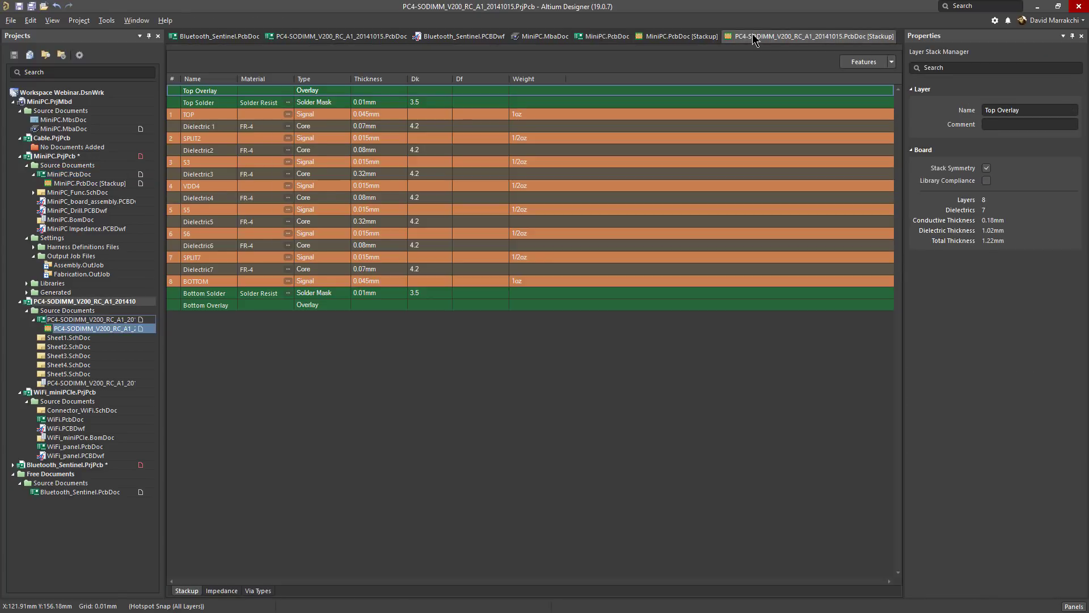
click(258, 591)
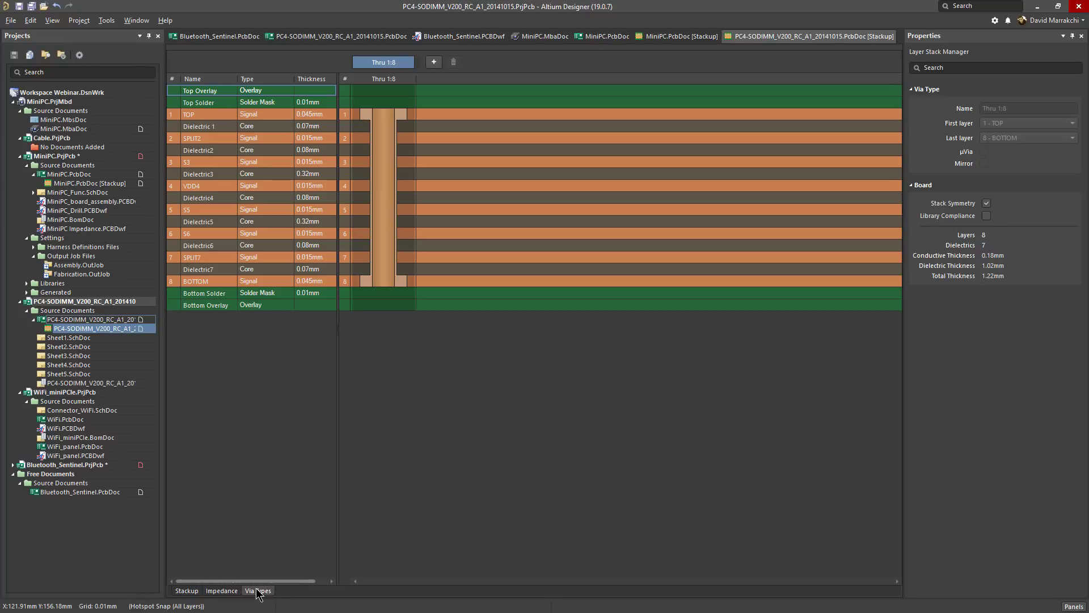
click(434, 62)
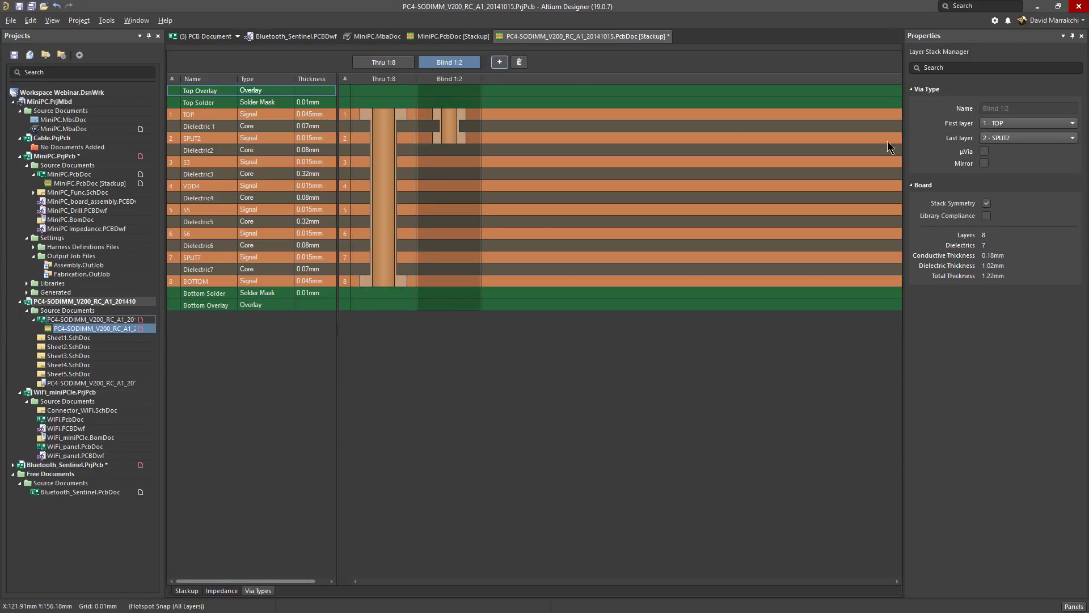
click(984, 152)
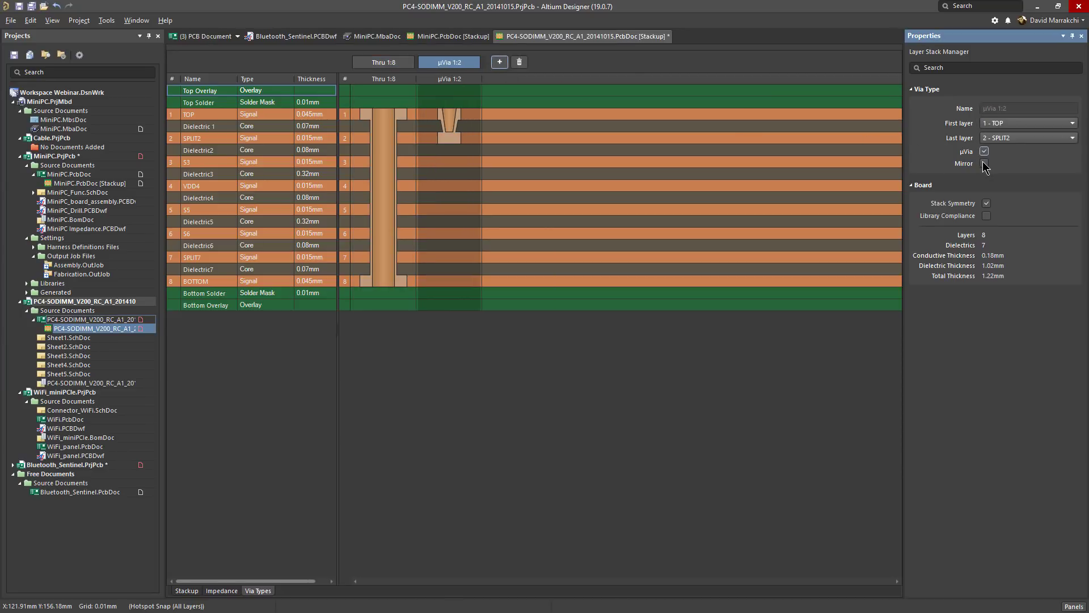
click(985, 164)
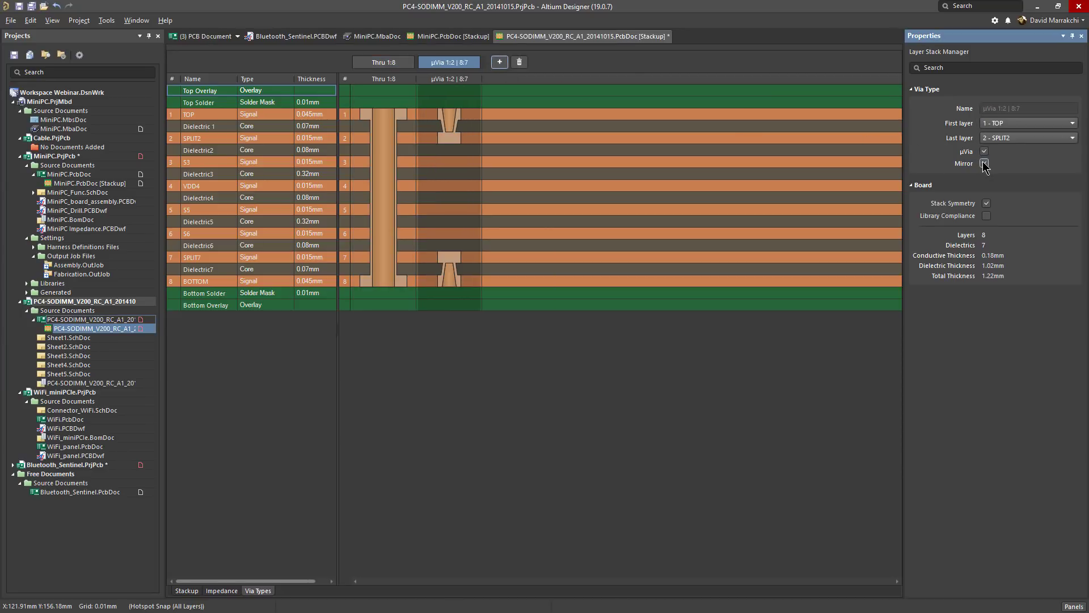
click(499, 62)
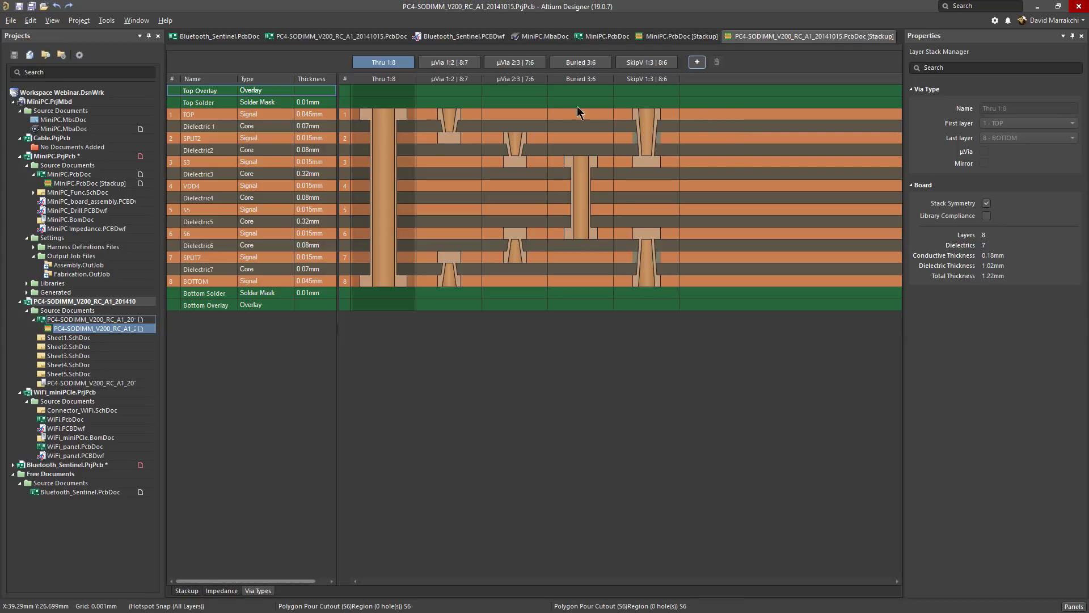
Route from the VDD via, cycling via types and placing a stacked SkipV 1:3 microvia.
click(340, 36)
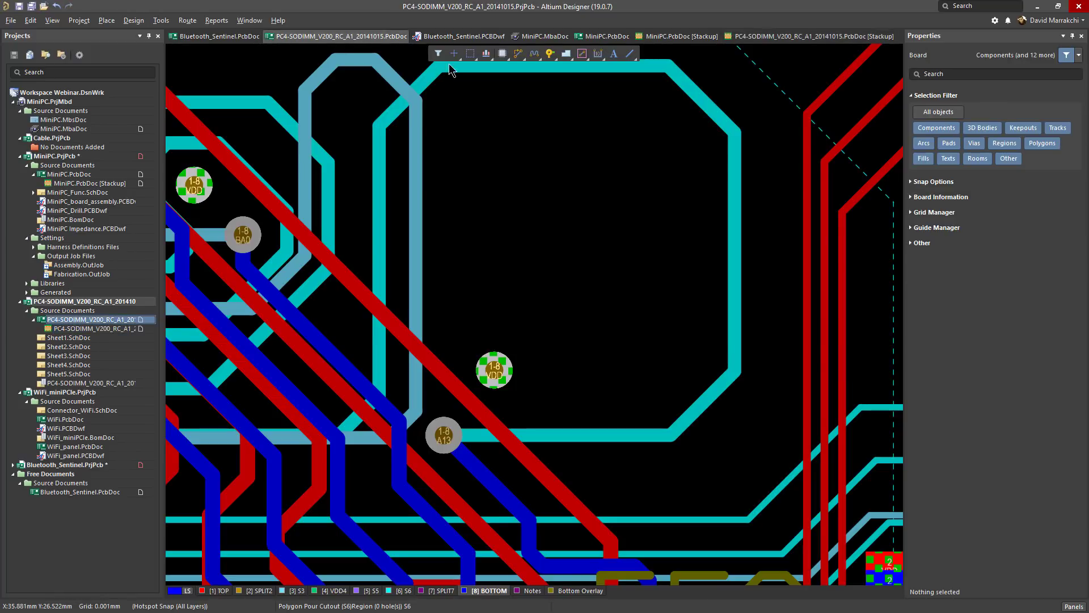
key(ctrl+w)
click(495, 371)
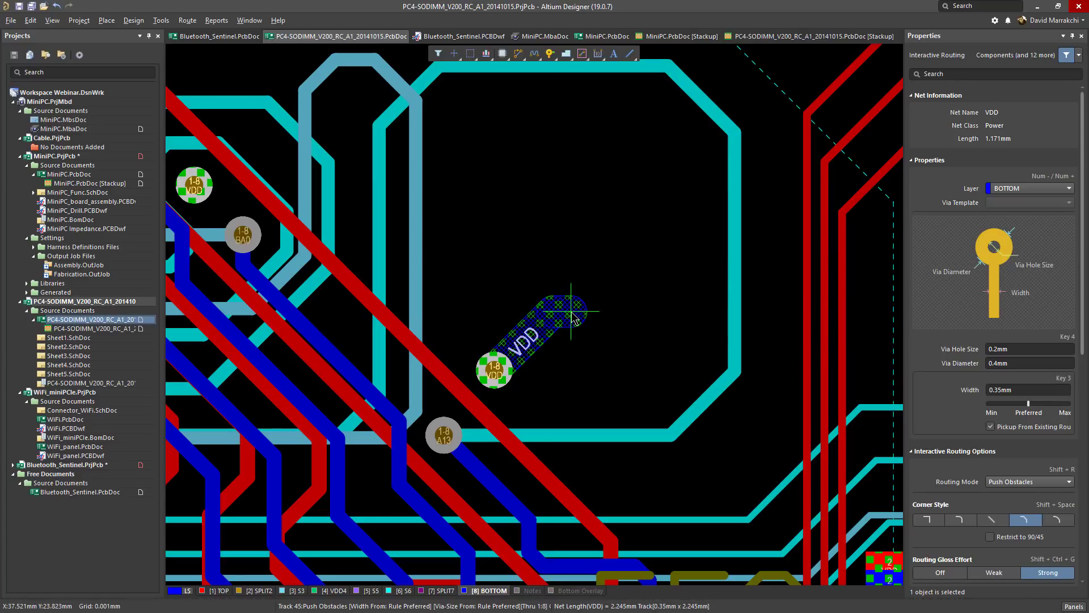
key(2)
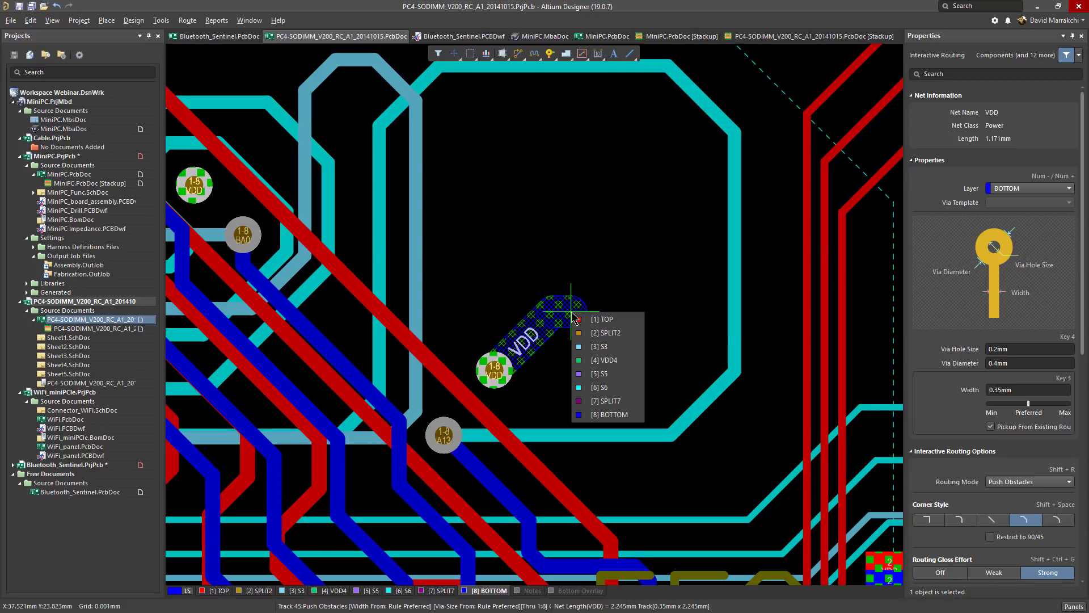
click(577, 321)
key(6)
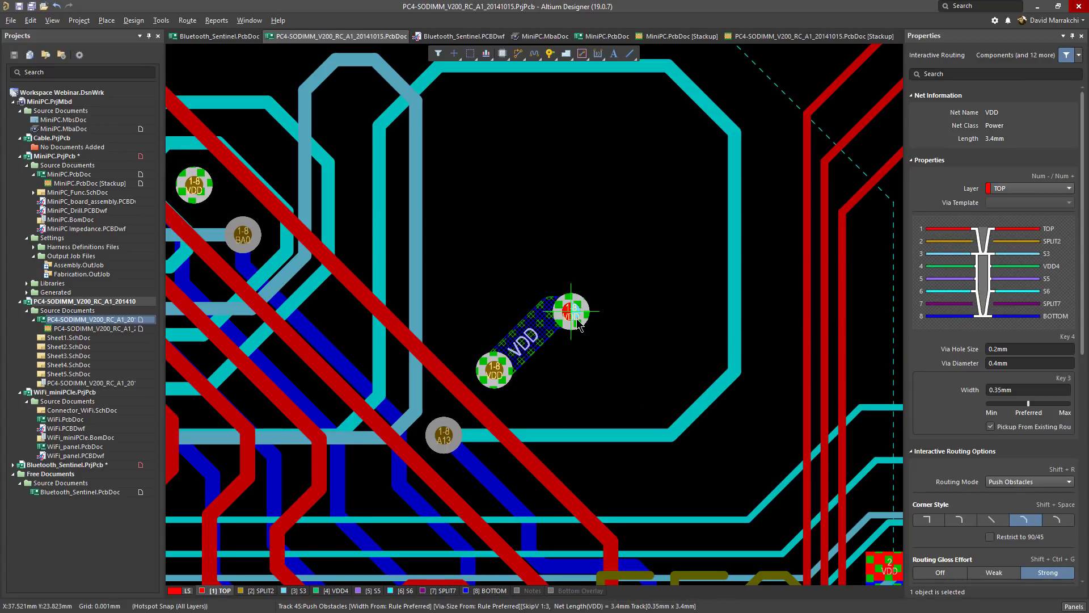
key(6)
key(6)
key(6)
key(6)
key(6)
key(6)
key(6)
key(6)
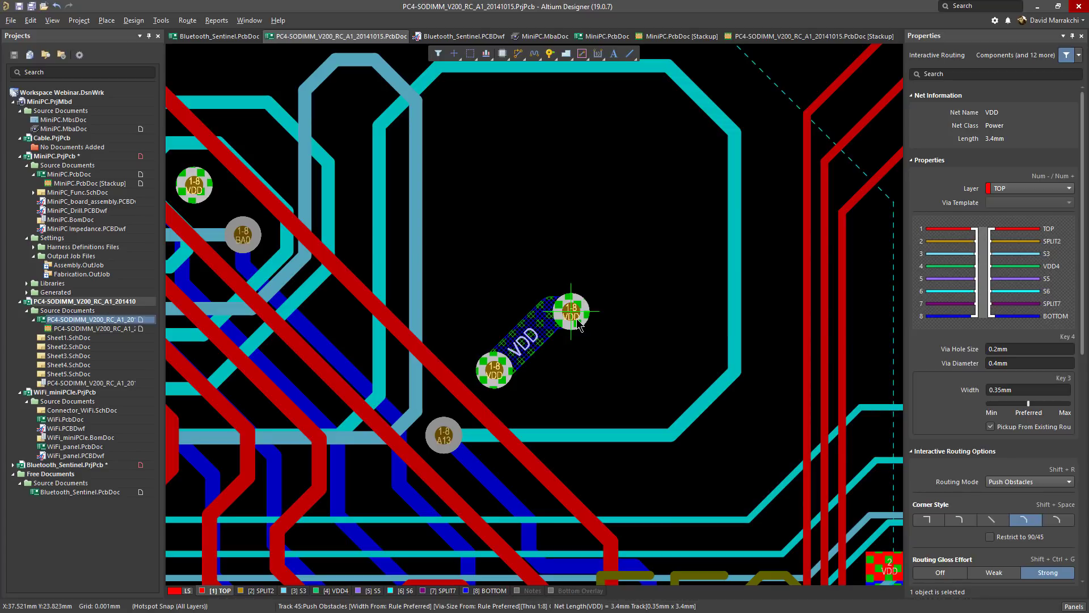
key(6)
key(6)
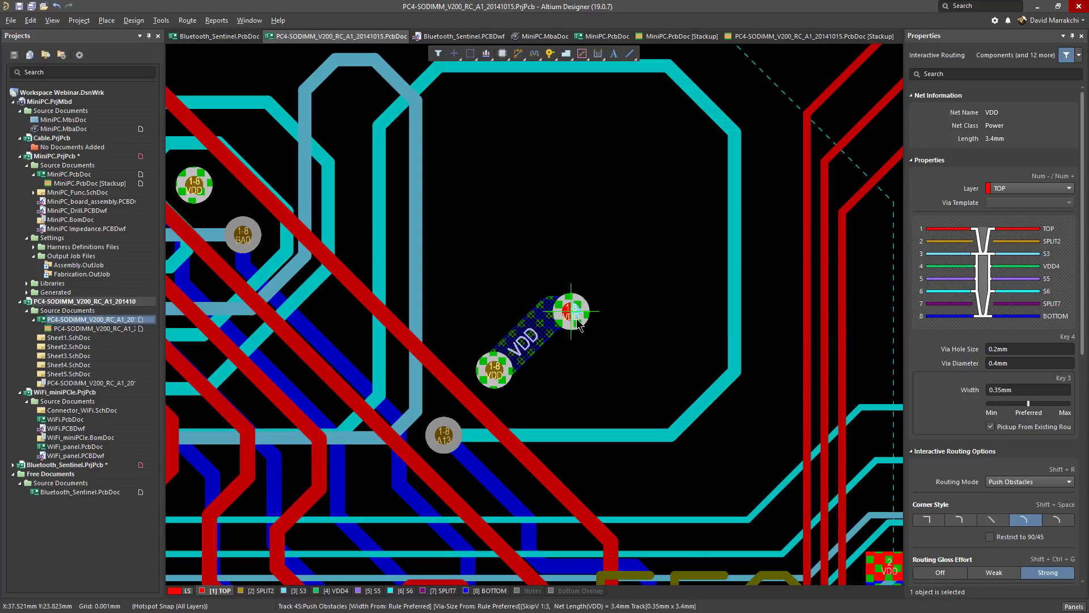
key(6)
key(6)
key(6)
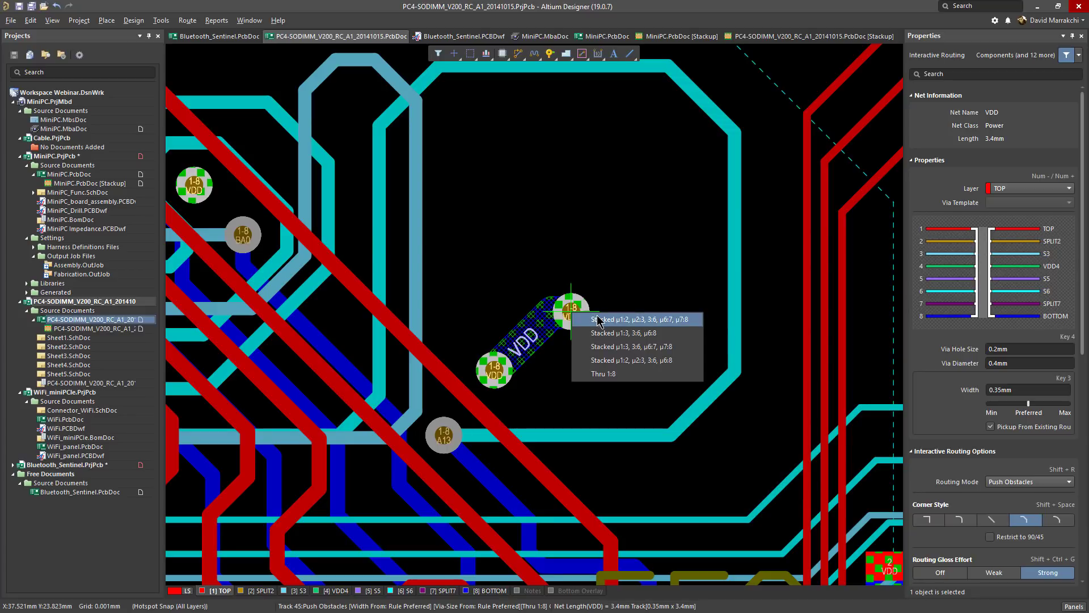
click(598, 320)
key(Escape)
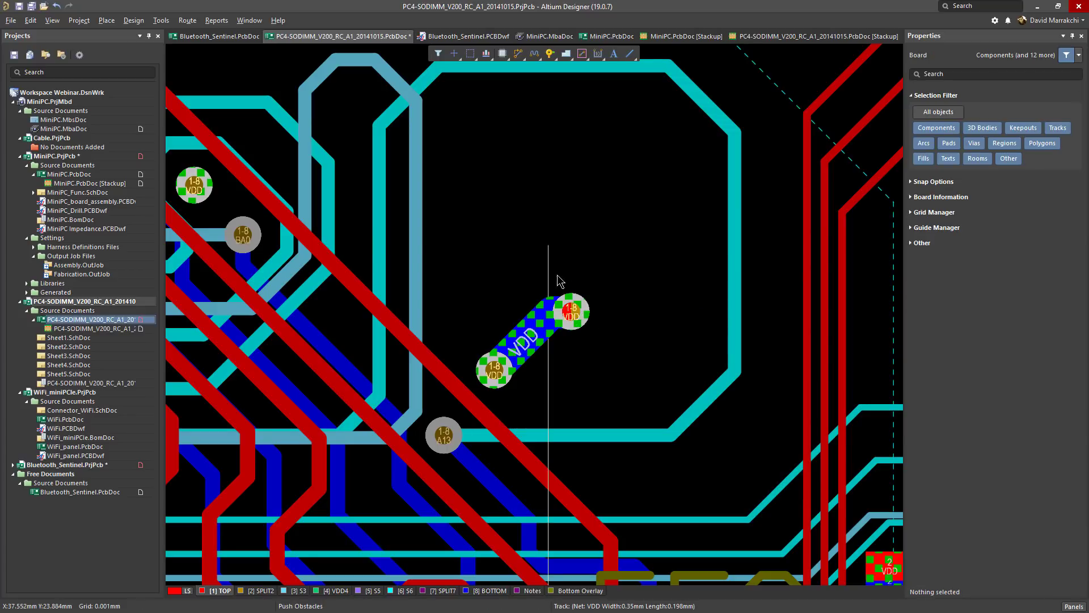
Add short layer-2 and layer-7 VDD tracks ending in microvias, then view in 3D.
click(545, 248)
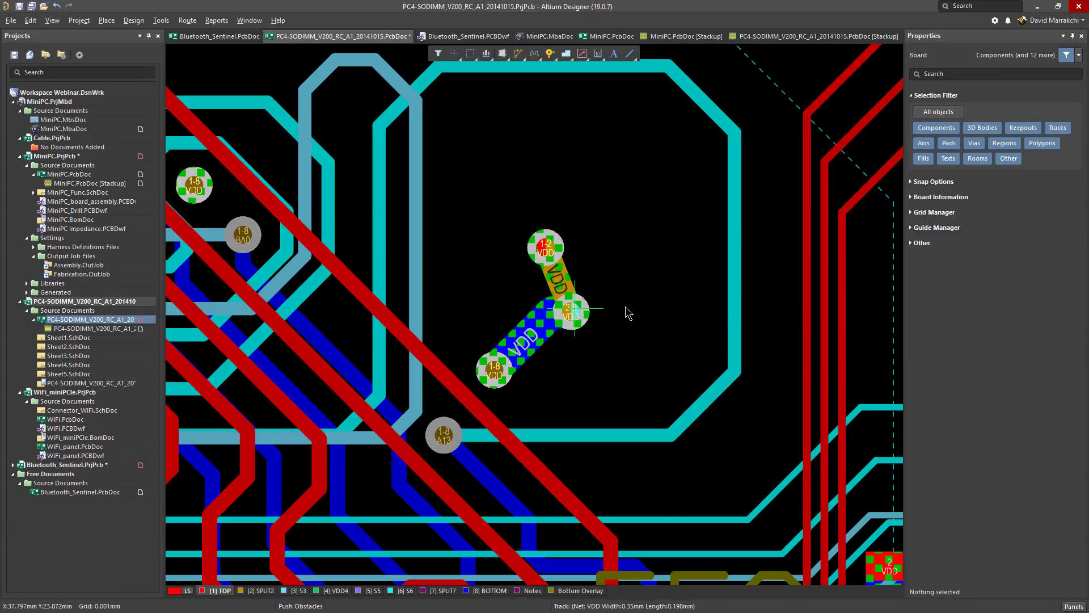
click(656, 307)
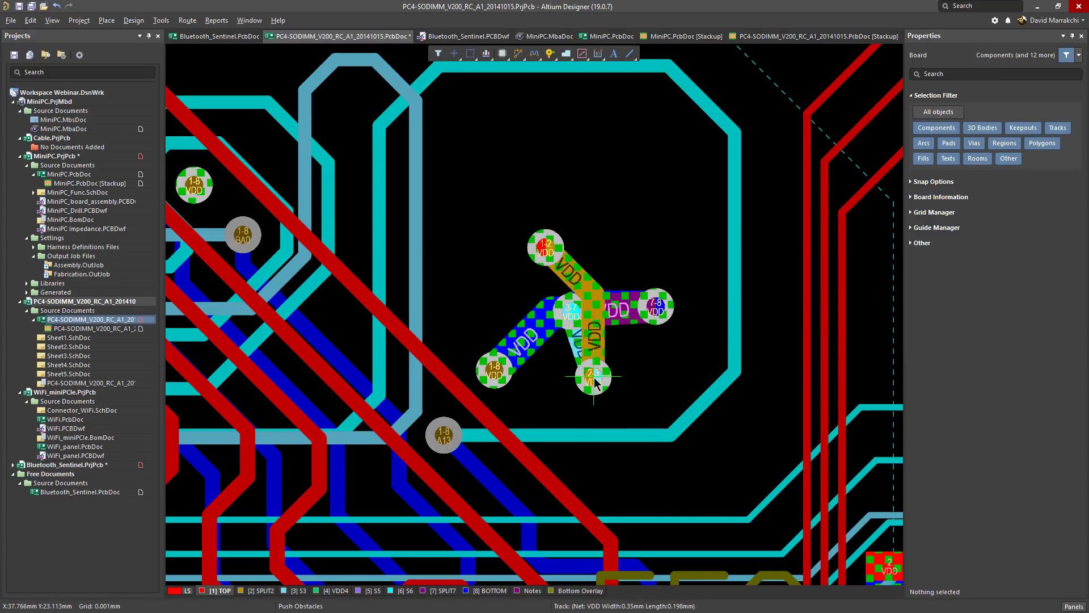
key(Escape)
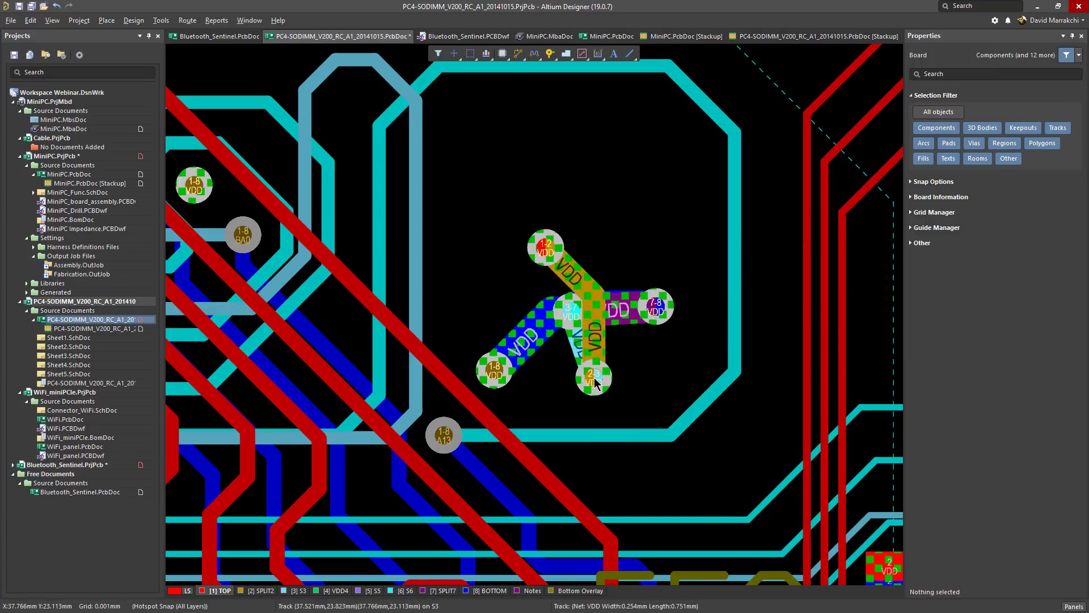
key(3)
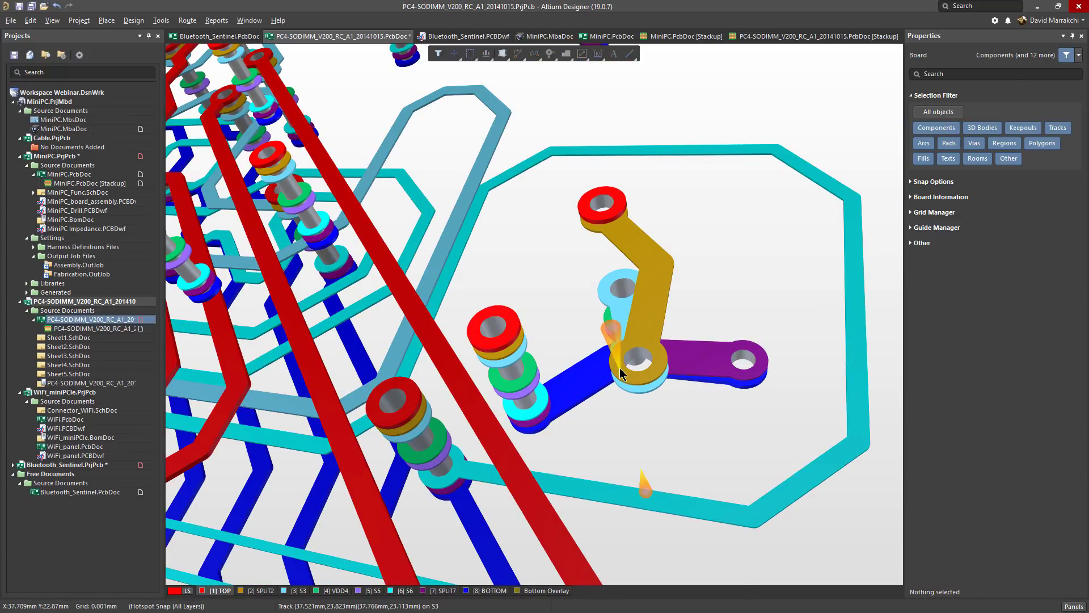
Float a widened Manufacturer Part Search window over the 2D layout with Properties hidden.
key(2)
click(1074, 606)
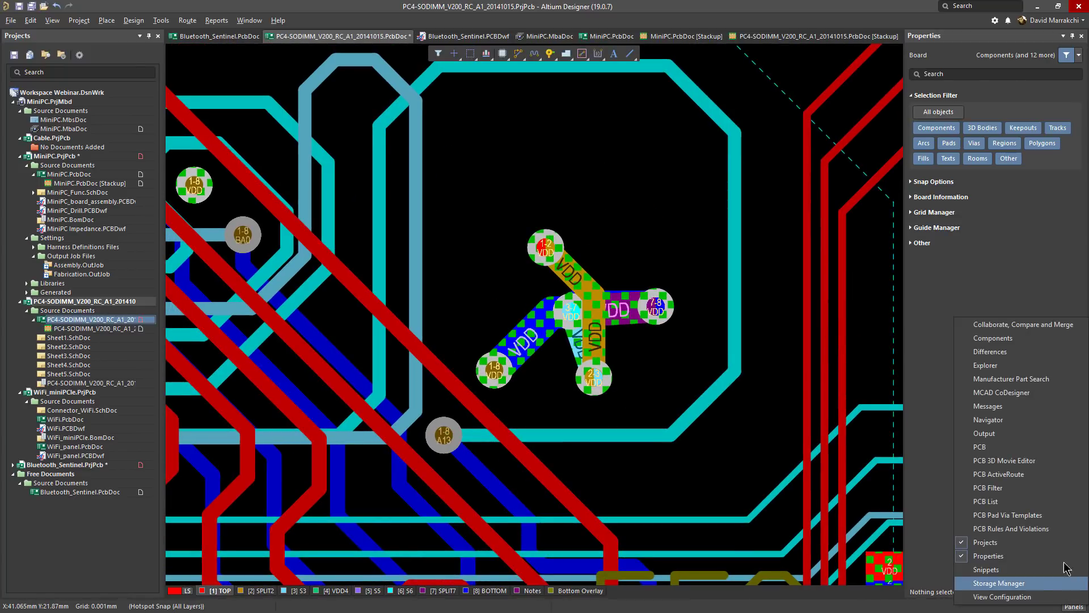
click(1057, 379)
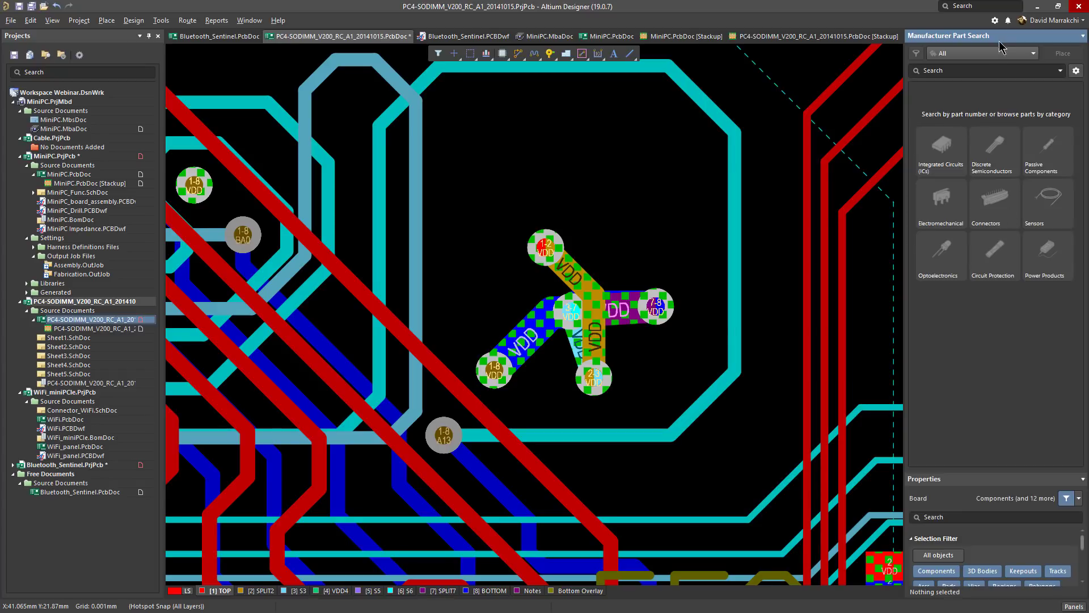
drag(1000, 44, 491, 134)
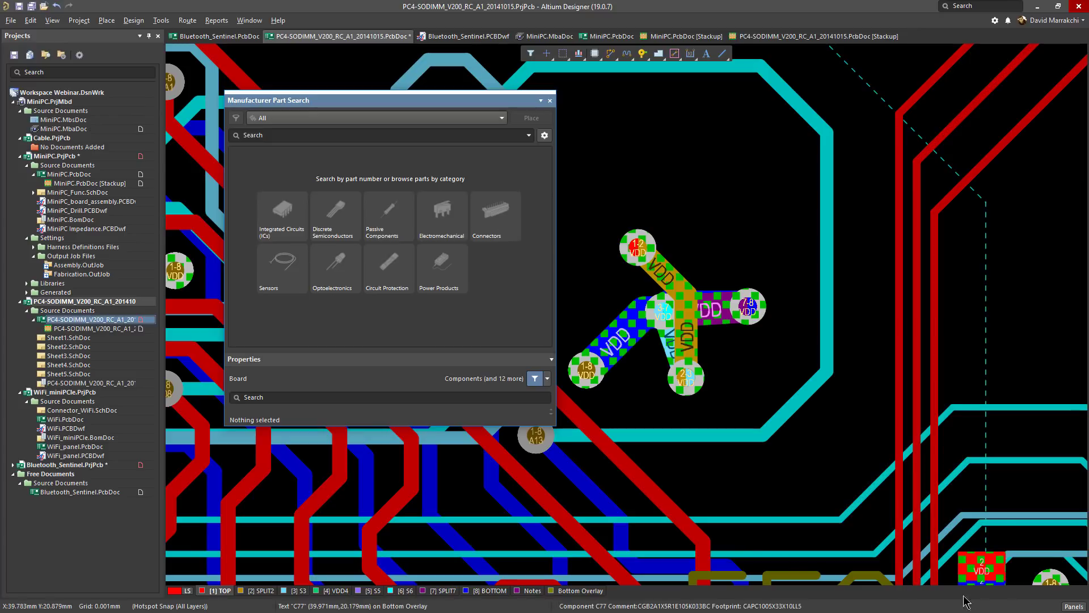
click(1070, 606)
click(999, 555)
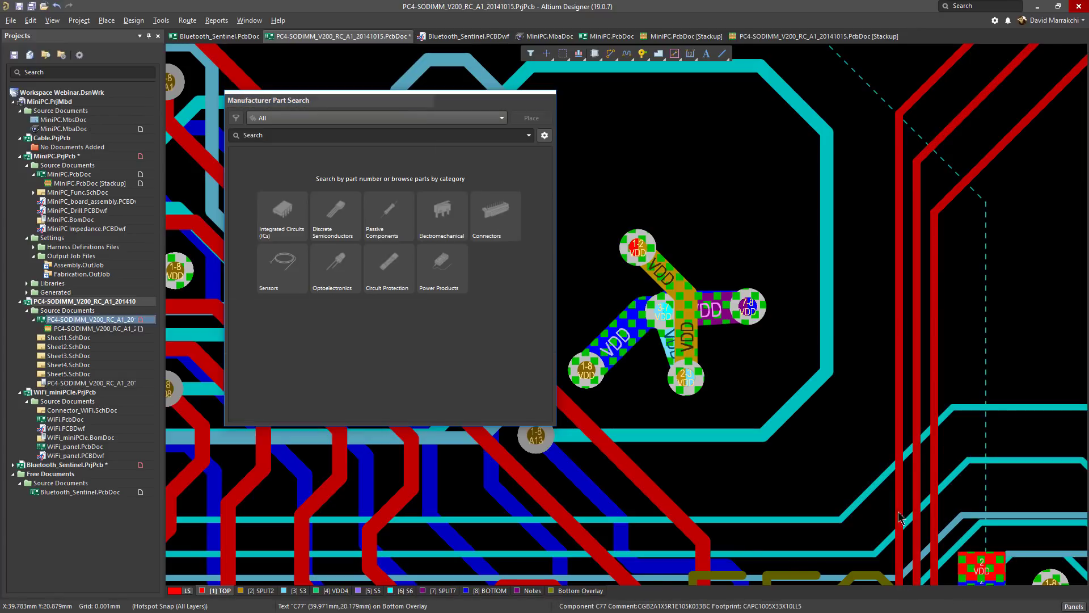
drag(556, 295, 816, 322)
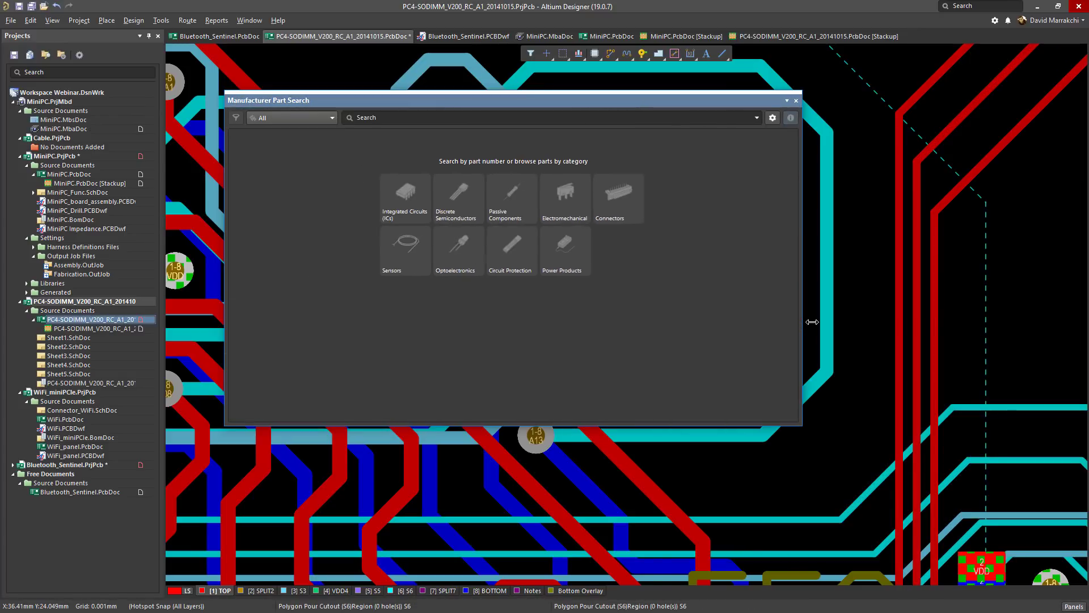
click(329, 118)
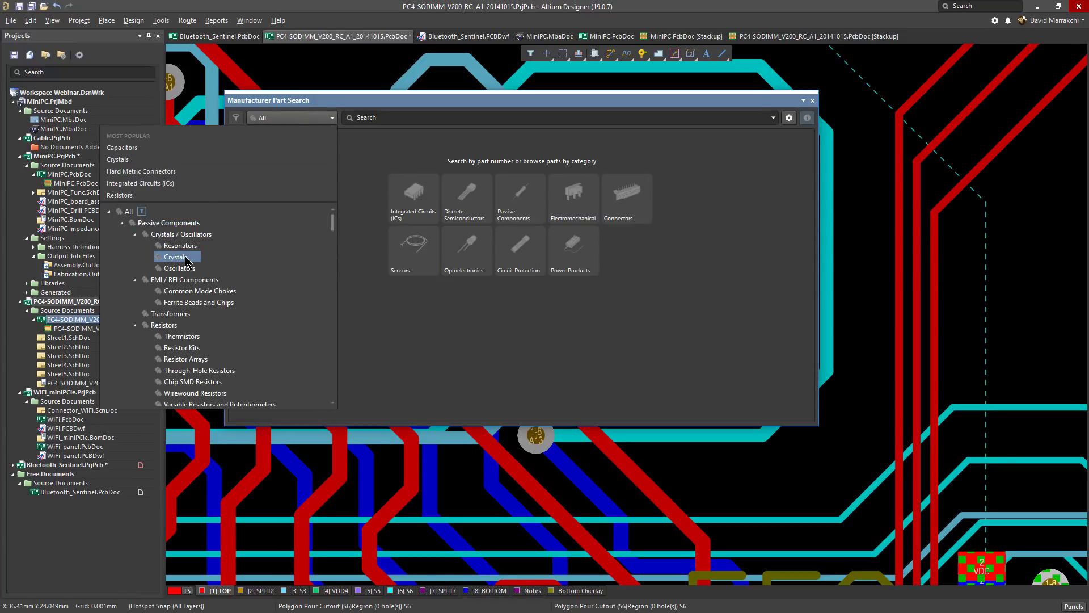
Filter Crystals to Has Model: Yes (22 parts) and compare ABM3C-24.000MHz with ABM3B-25.000MHz.
click(176, 257)
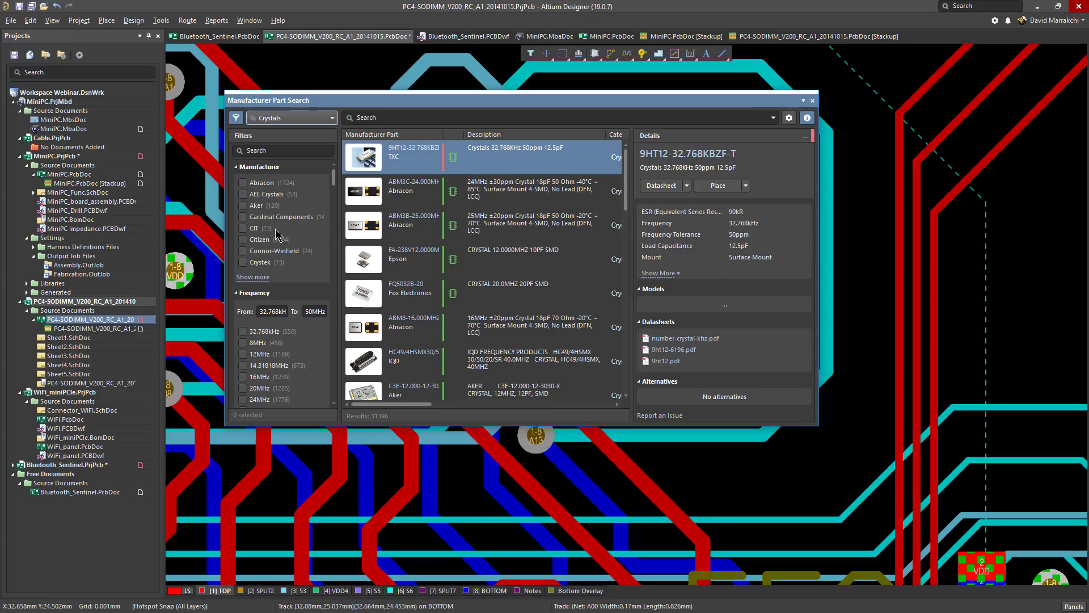
scroll(278, 234, down, 10)
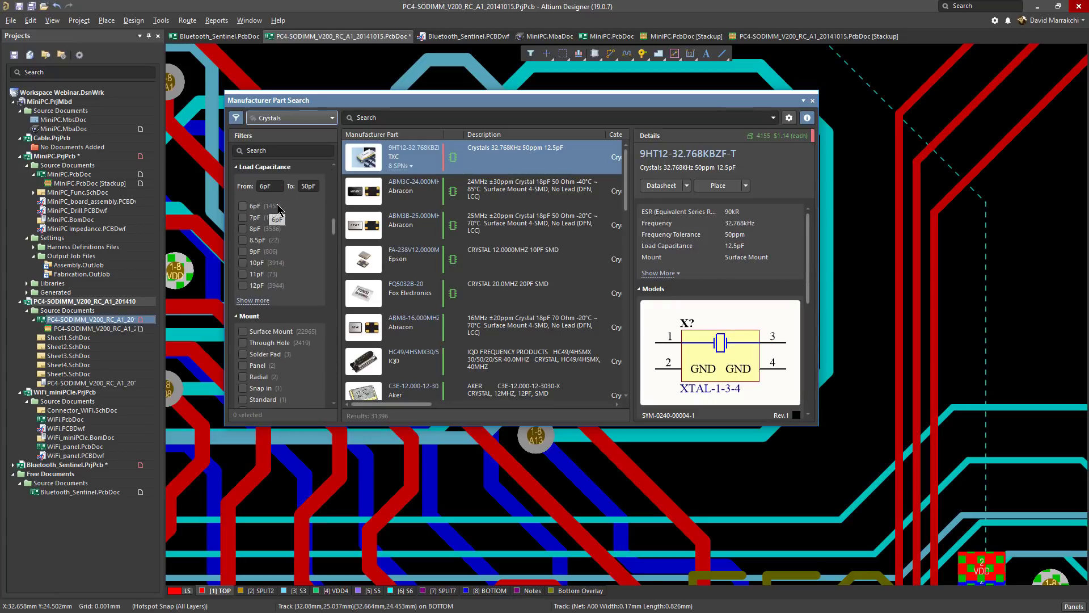
scroll(278, 213, down, 10)
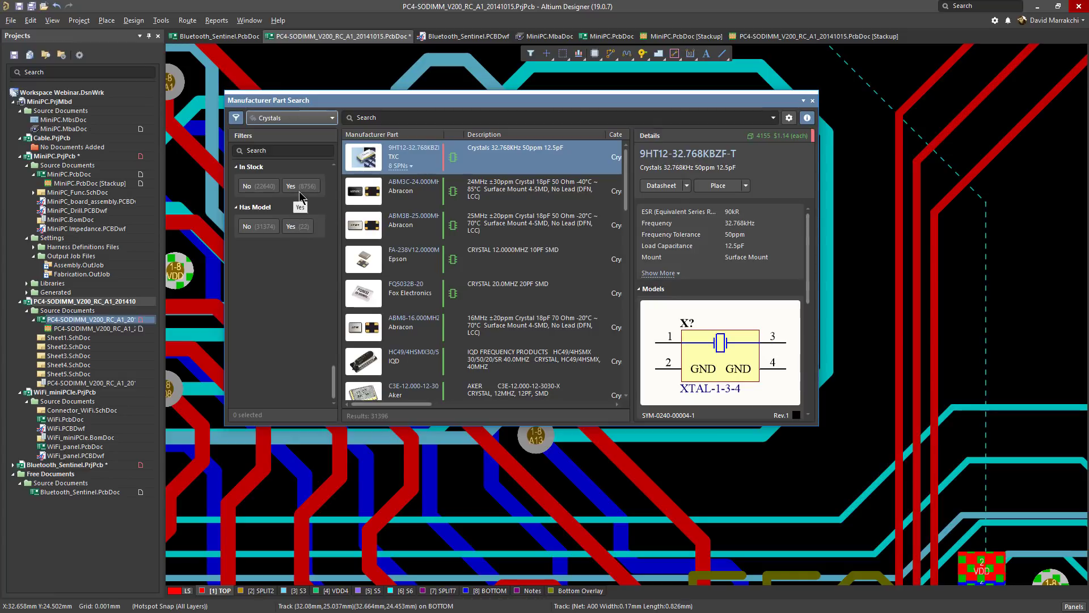
click(298, 227)
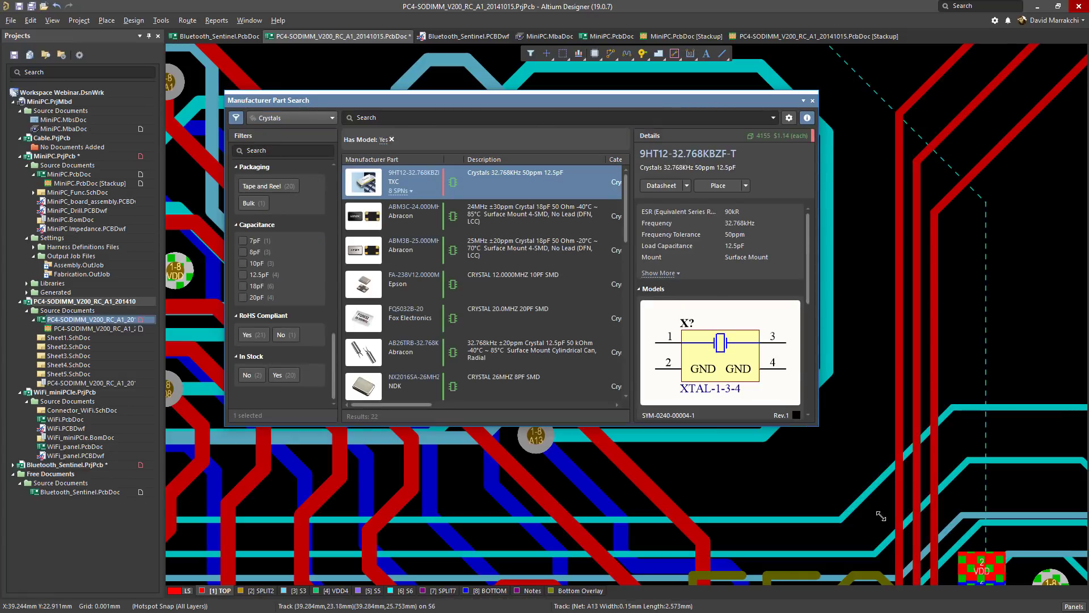
drag(820, 426, 889, 530)
click(495, 219)
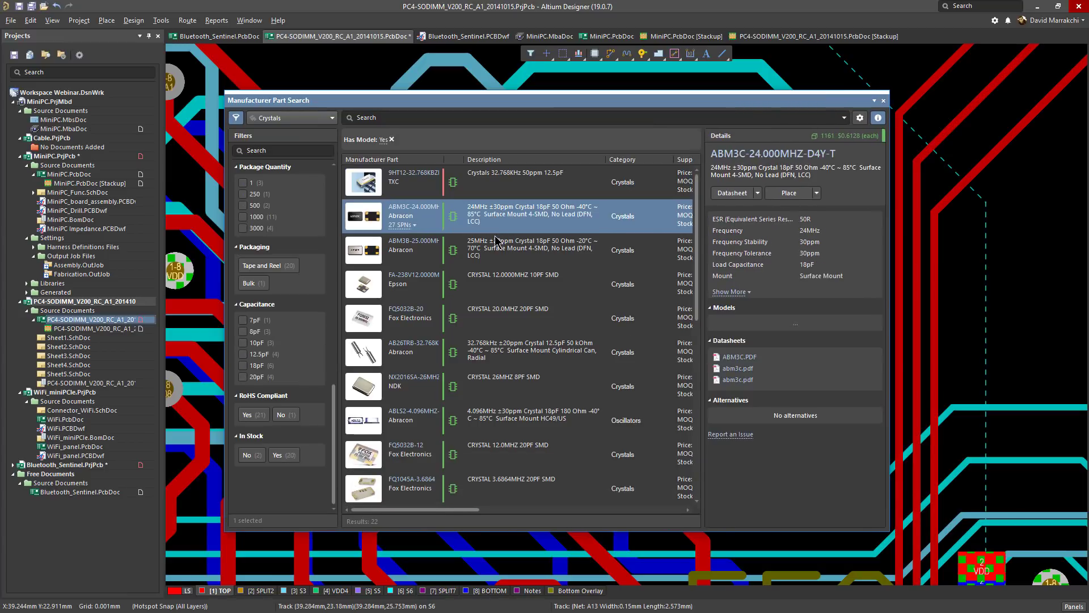
ctrl+click(499, 249)
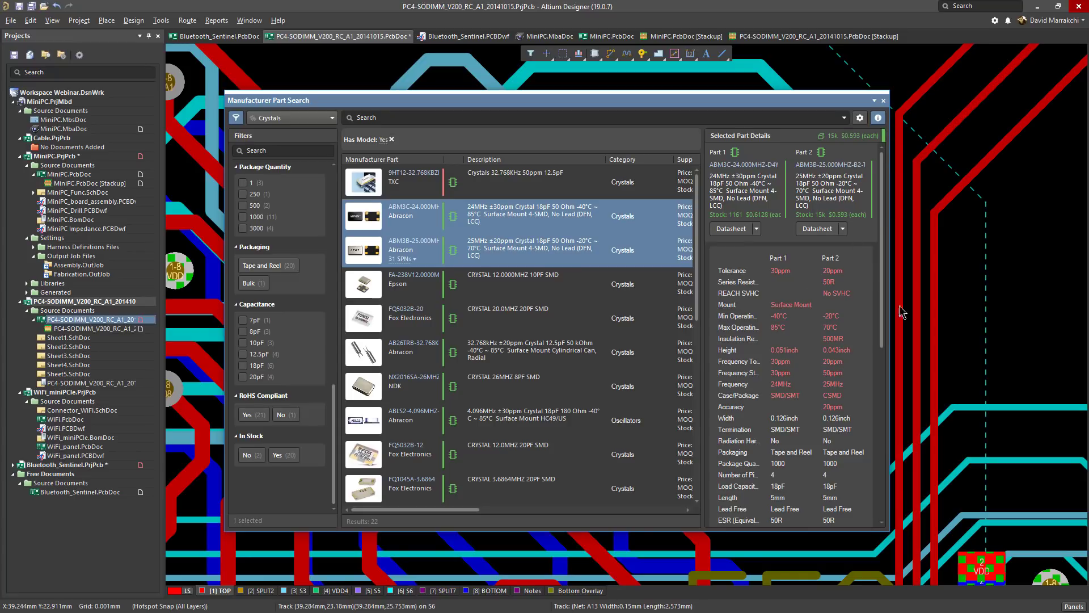
Open the Components panel in detailed view and search the libraries for '16kb'.
click(1070, 606)
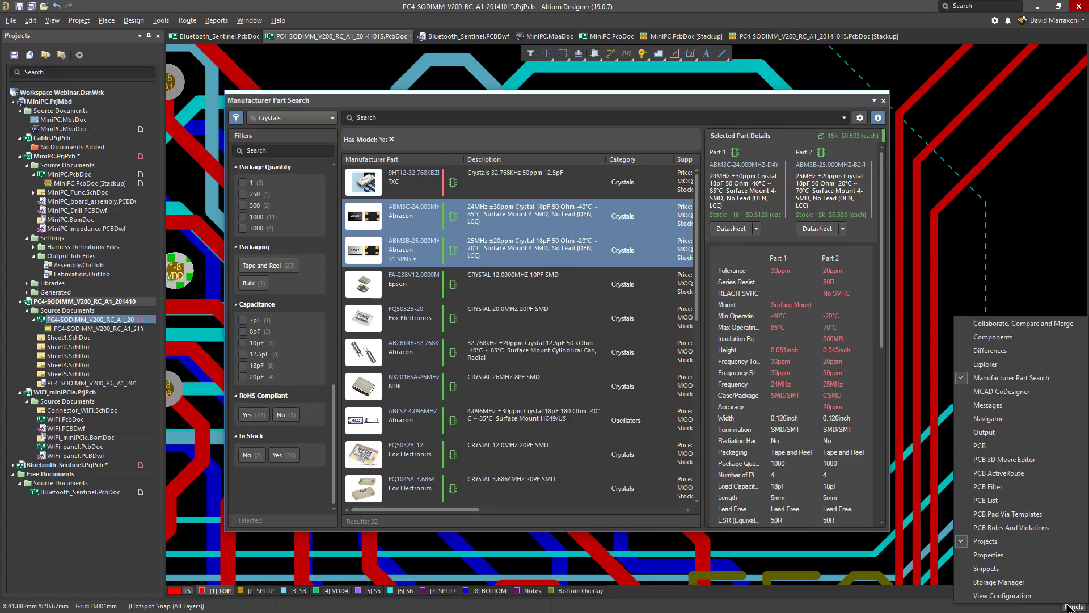
click(1028, 339)
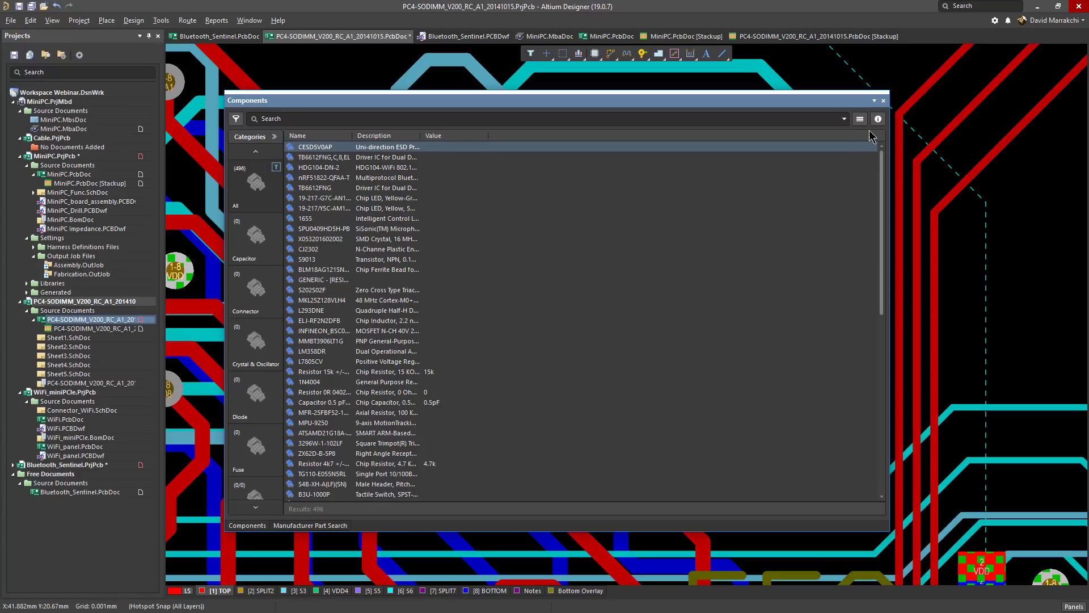
click(878, 118)
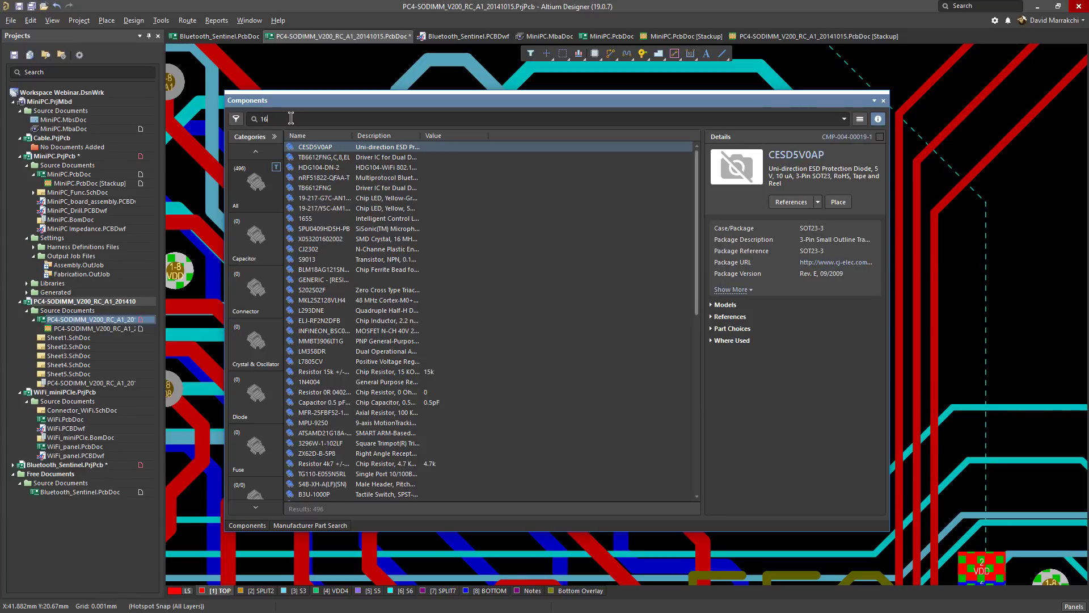
key(Return)
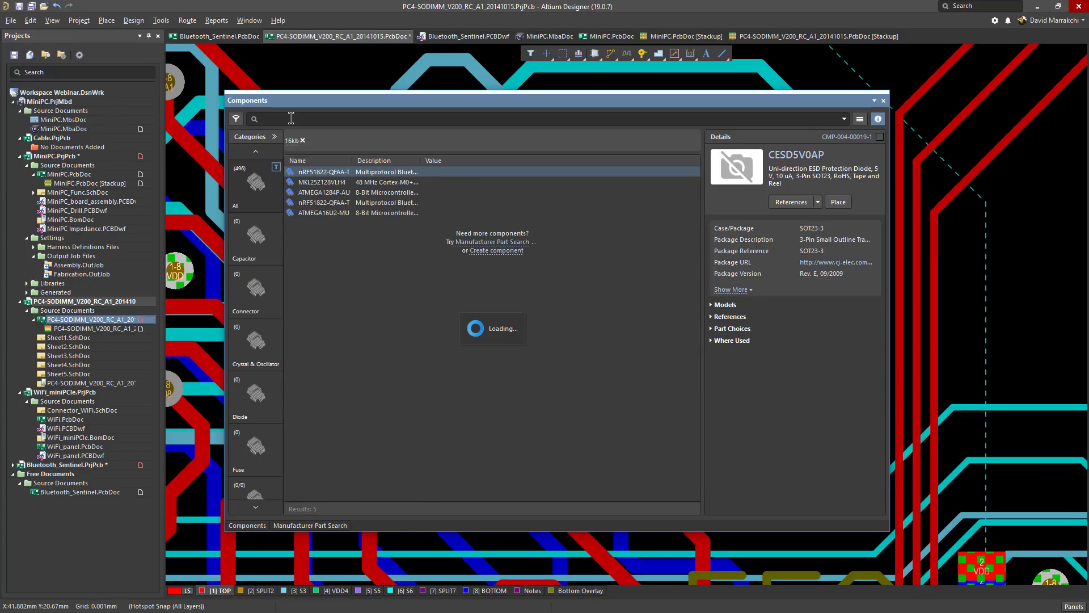
Inspect the ATMEGA1284P-AU and ATMEGA16U2-MU results, then close the Components panel.
click(359, 194)
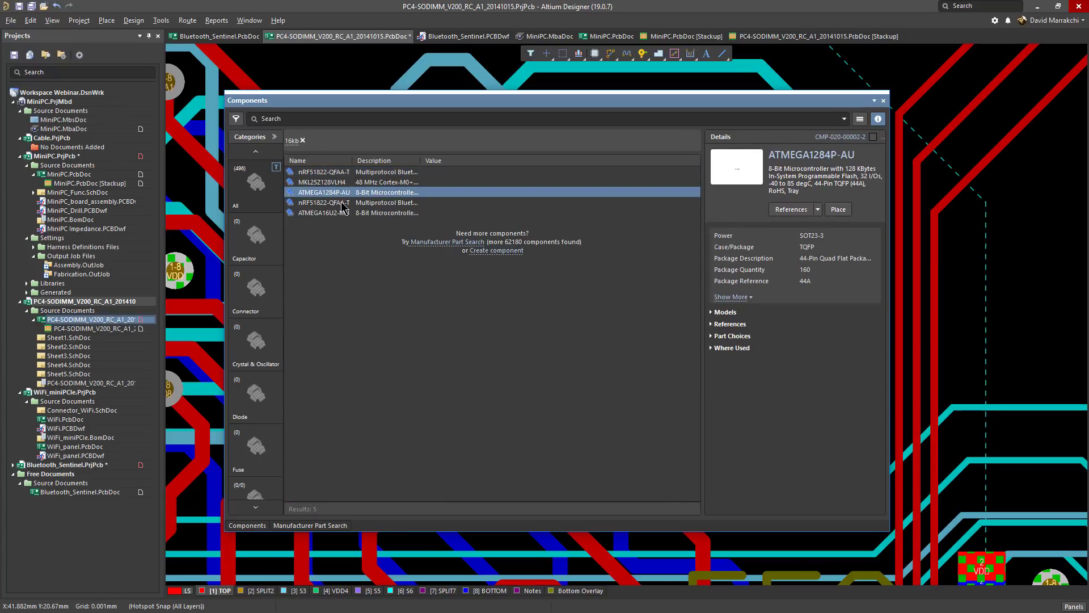
click(340, 213)
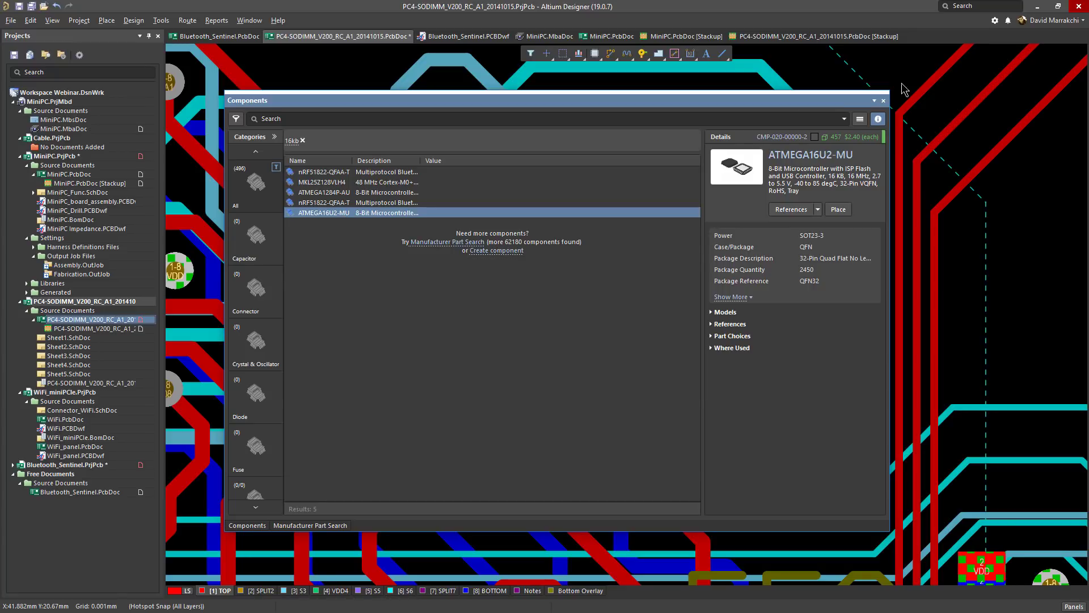
click(883, 101)
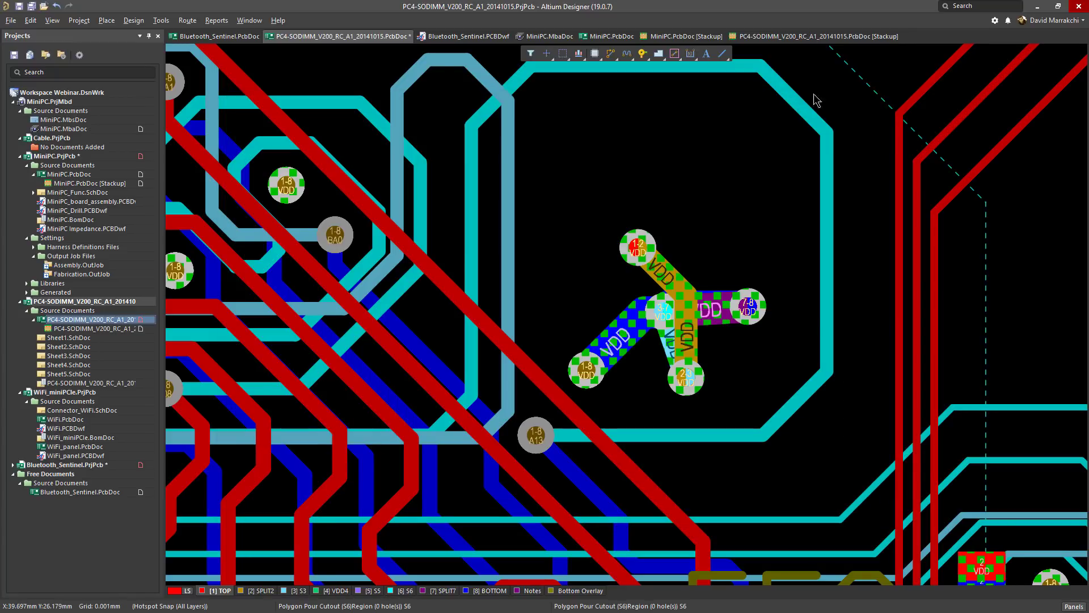
On Bluetooth_Sentinel.PcbDoc, drag the VBAT capacitor and the one below it lower-left.
click(232, 38)
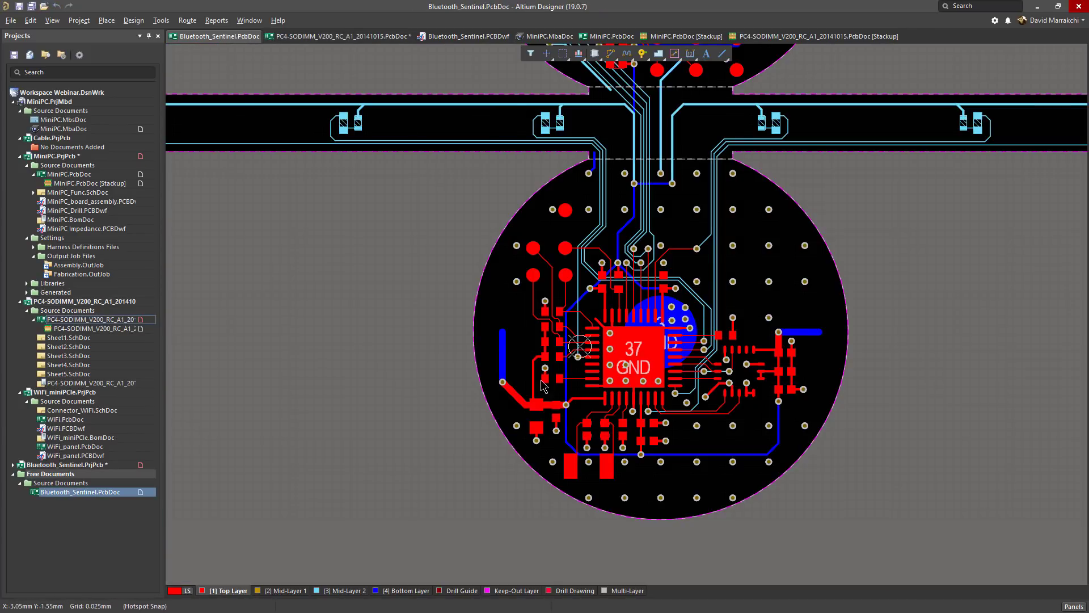
ctrl+scroll(545, 409, up, 1)
ctrl+scroll(545, 408, up, 2)
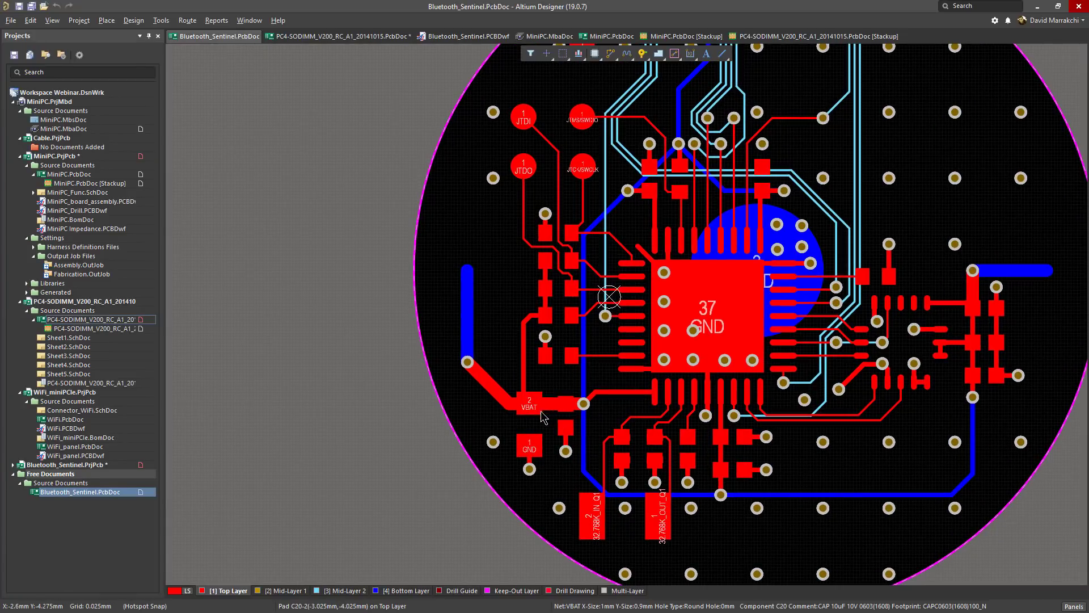
click(539, 427)
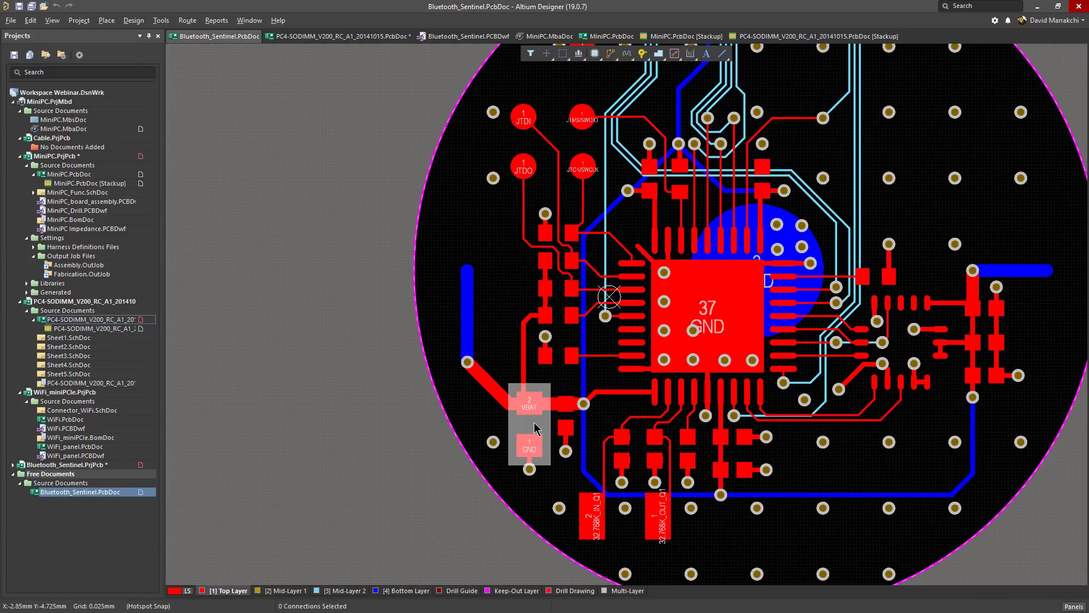
shift+click(565, 423)
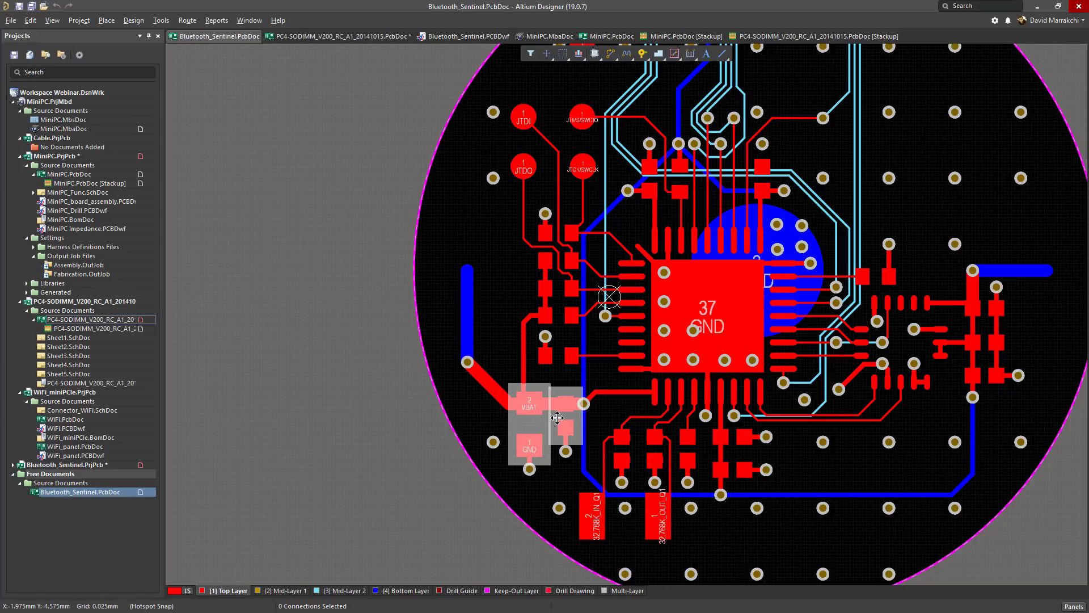
drag(558, 418, 536, 430)
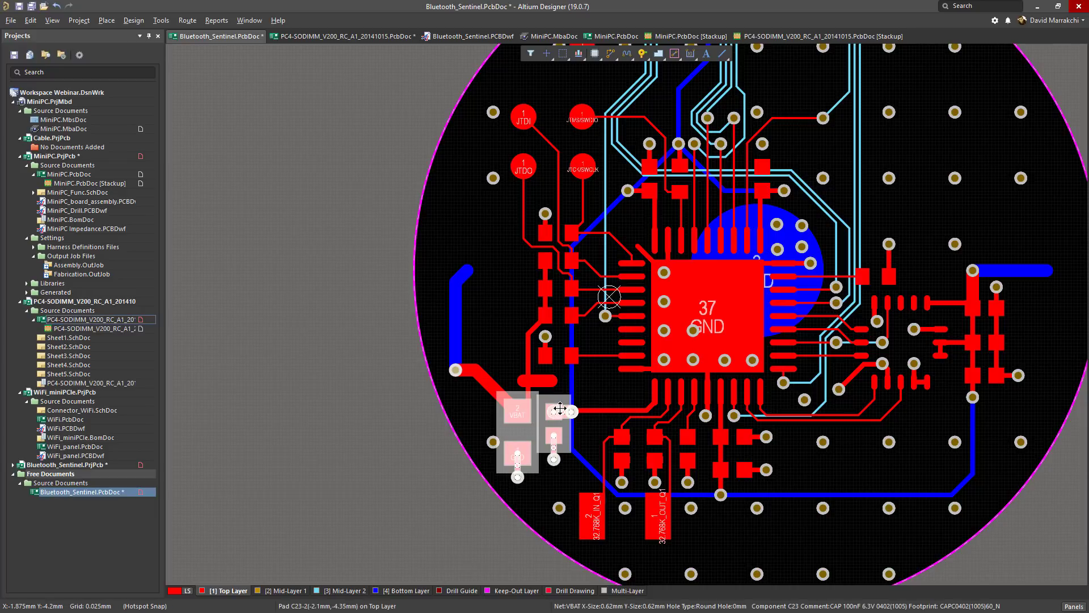
ctrl+scroll(555, 413, down, 2)
ctrl+scroll(559, 411, down, 2)
ctrl+scroll(617, 390, up, 1)
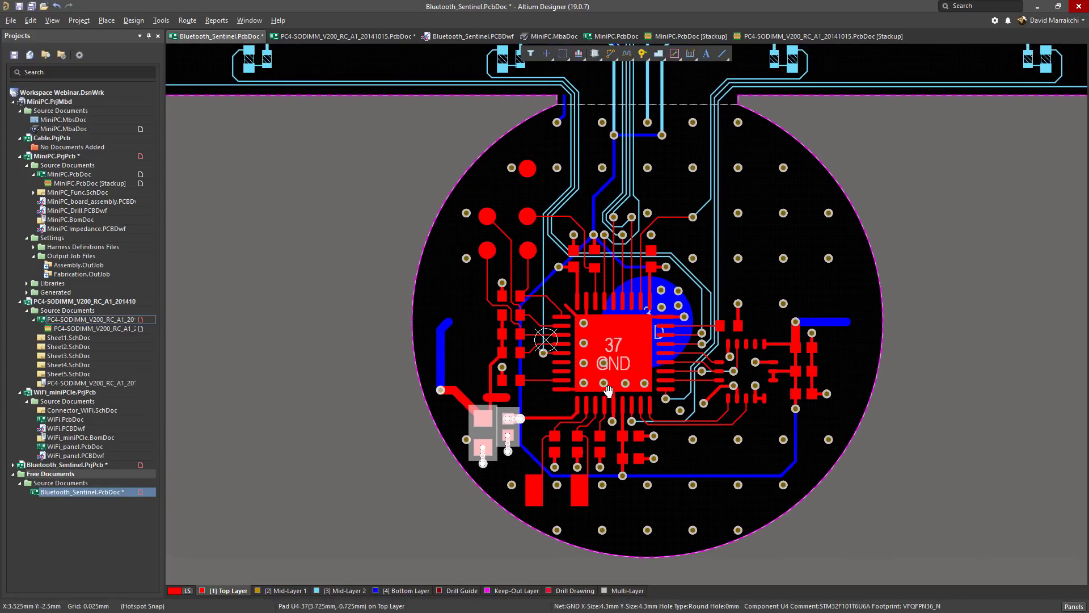
Begin the bottom-layer track ignoring obstacles, then cancel the route preview.
click(664, 448)
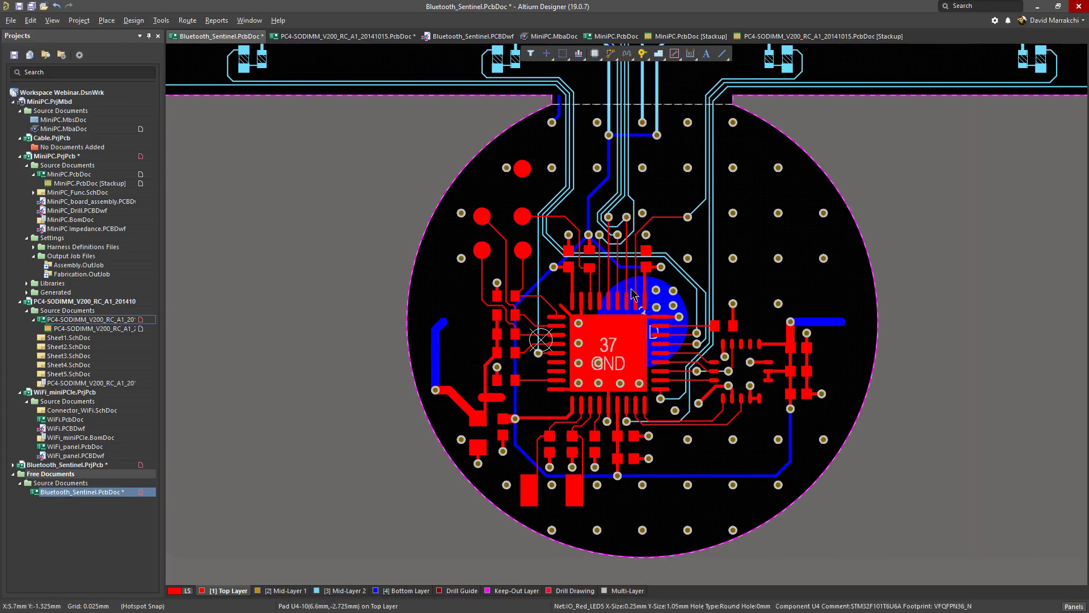
ctrl+scroll(882, 301, up, 1)
ctrl+scroll(883, 301, up, 2)
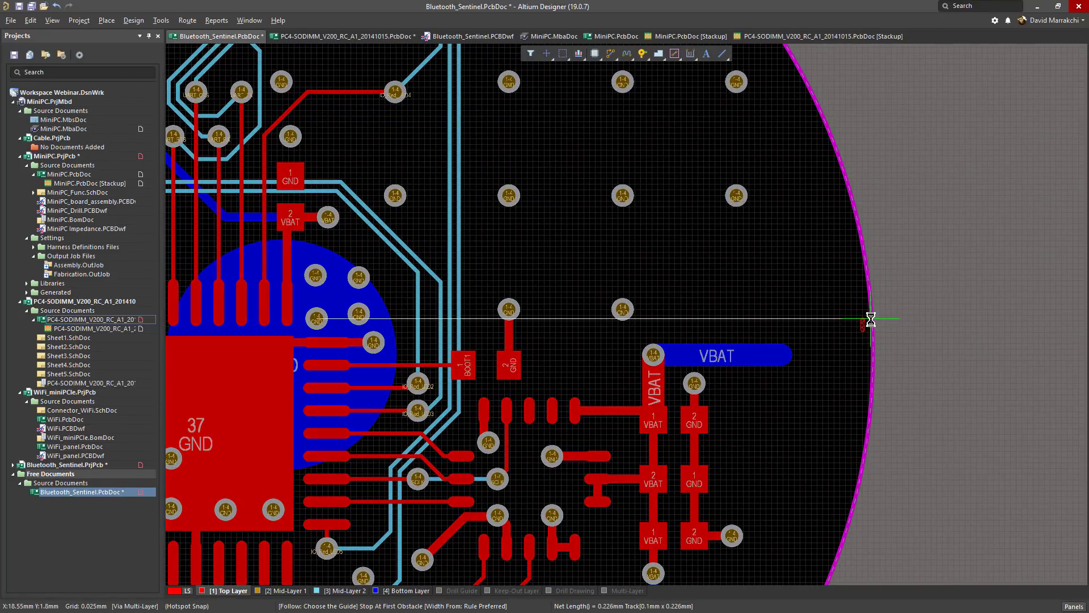
ctrl+scroll(667, 190, down, 2)
ctrl+scroll(665, 190, down, 2)
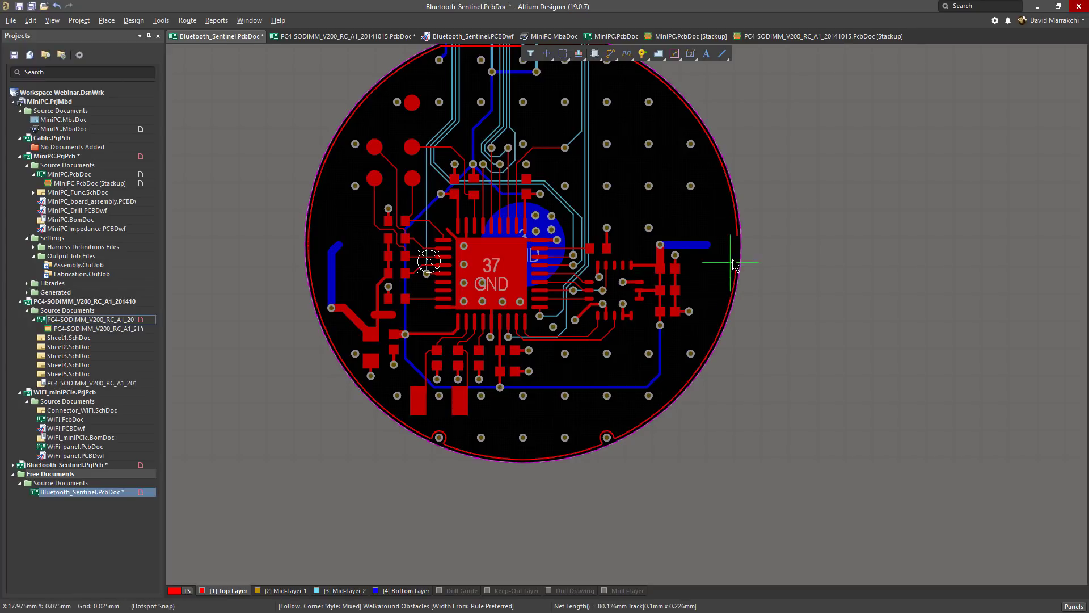
key(ctrl)
ctrl+scroll(735, 244, up, 3)
right_click(736, 230)
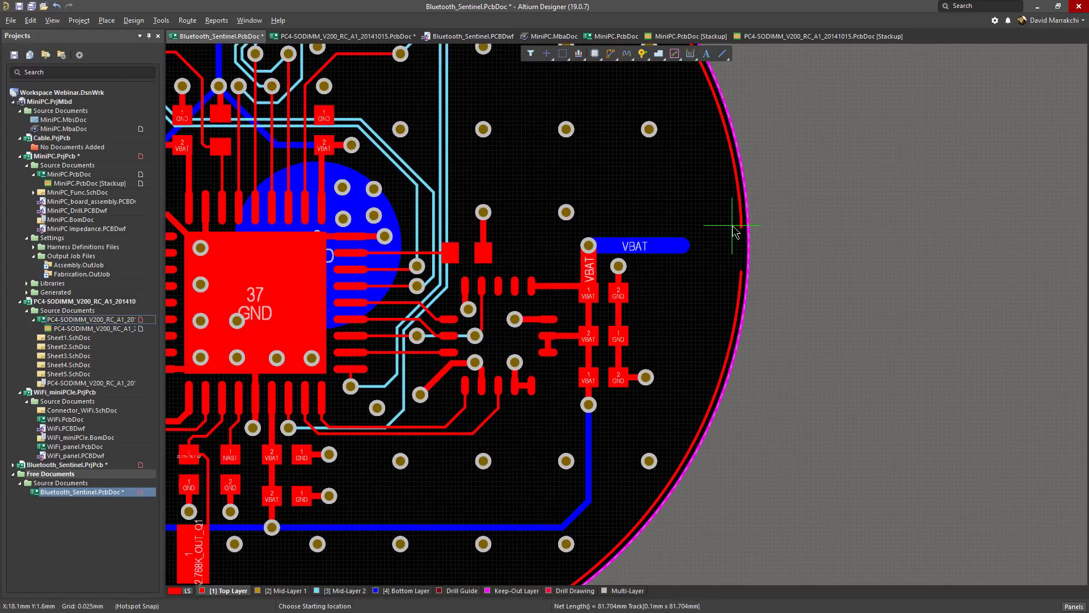
Resume the track from its end near the edge in Push Obstacles mode and finish routing.
ctrl+scroll(735, 229, up, 2)
click(736, 237)
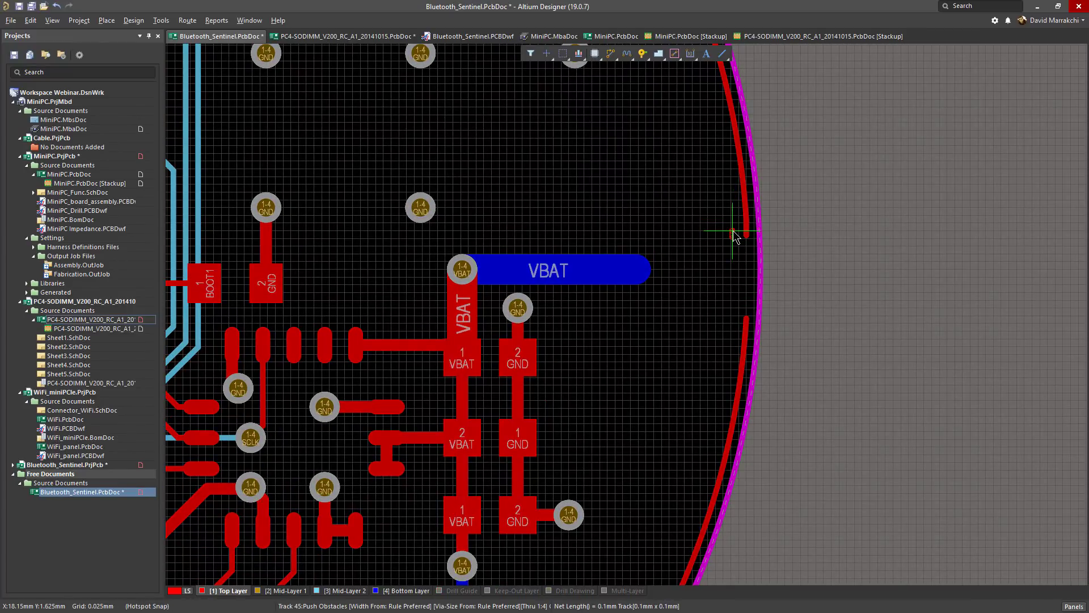
key(shift+r)
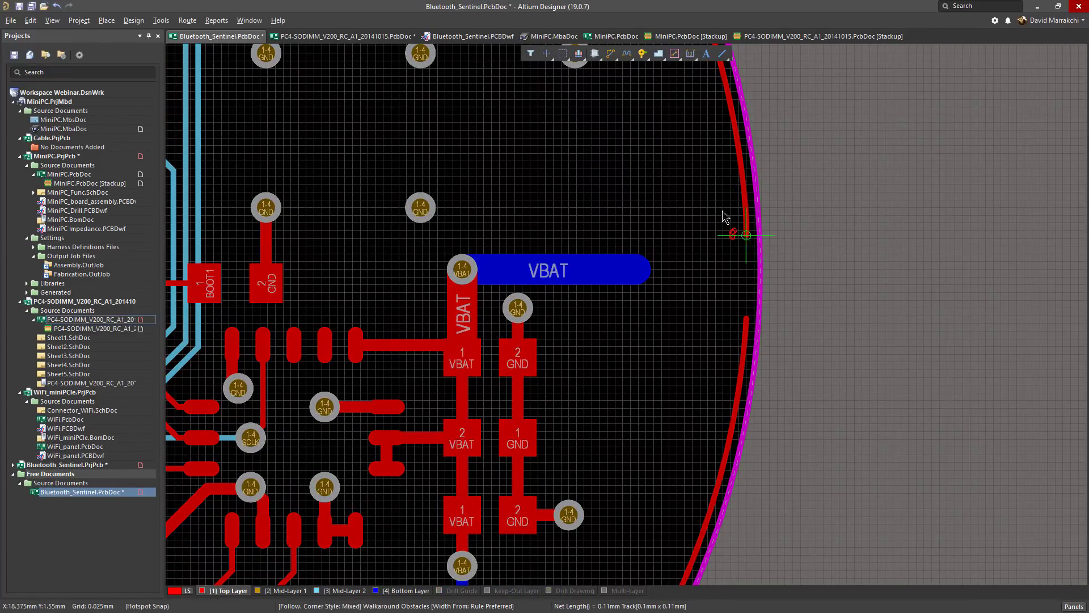
ctrl+scroll(673, 175, down, 5)
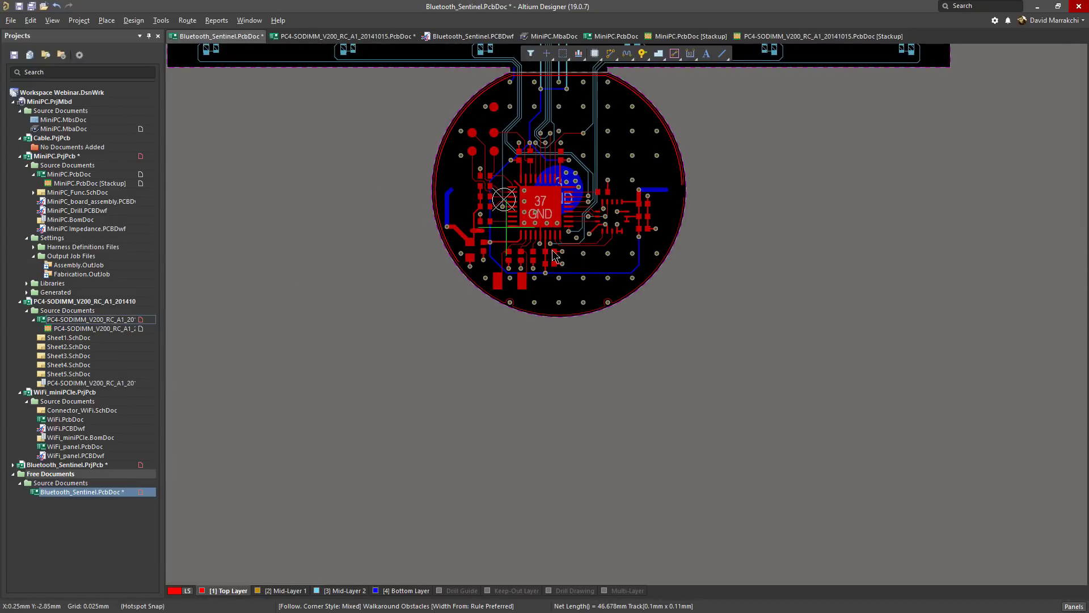
ctrl+scroll(667, 197, up, 4)
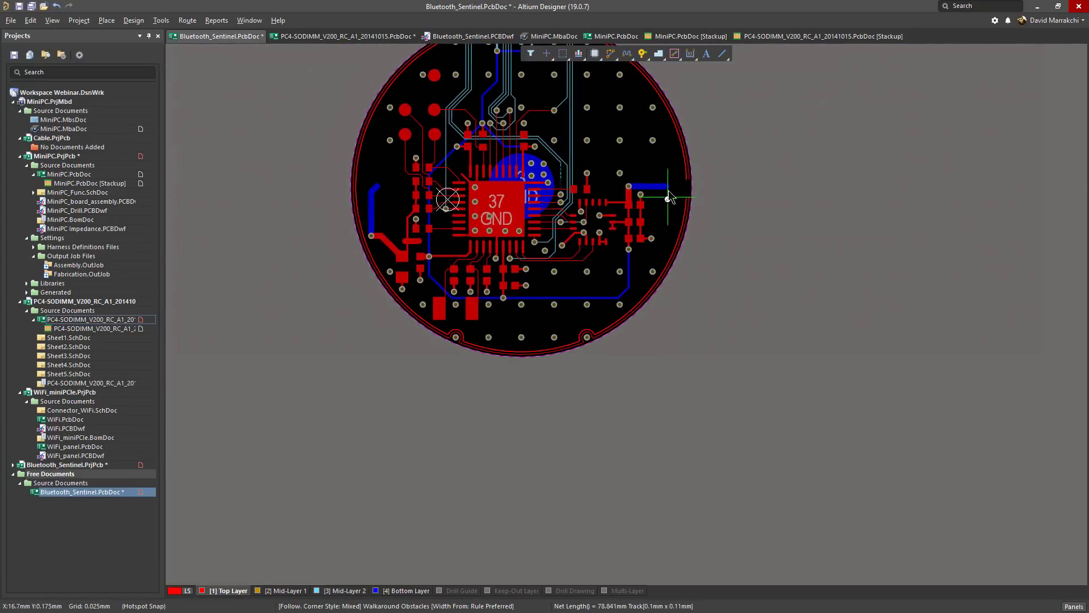
ctrl+scroll(667, 198, up, 2)
key(shift+r)
key(Escape)
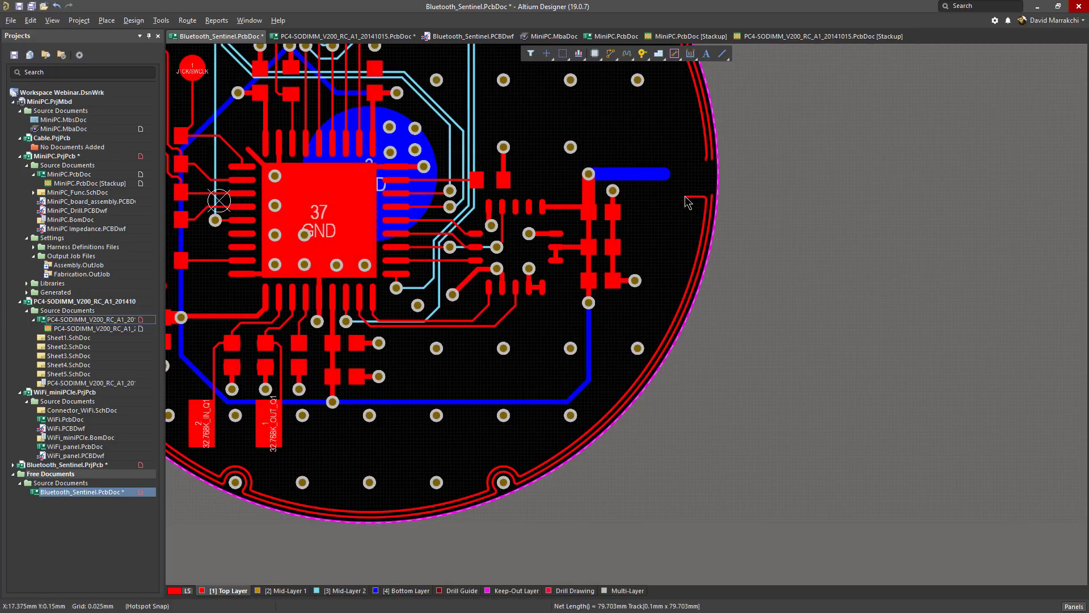
On MiniPC.PcbDoc, route a trial single track with a bend, then discard it.
click(616, 36)
right_click(610, 59)
click(630, 70)
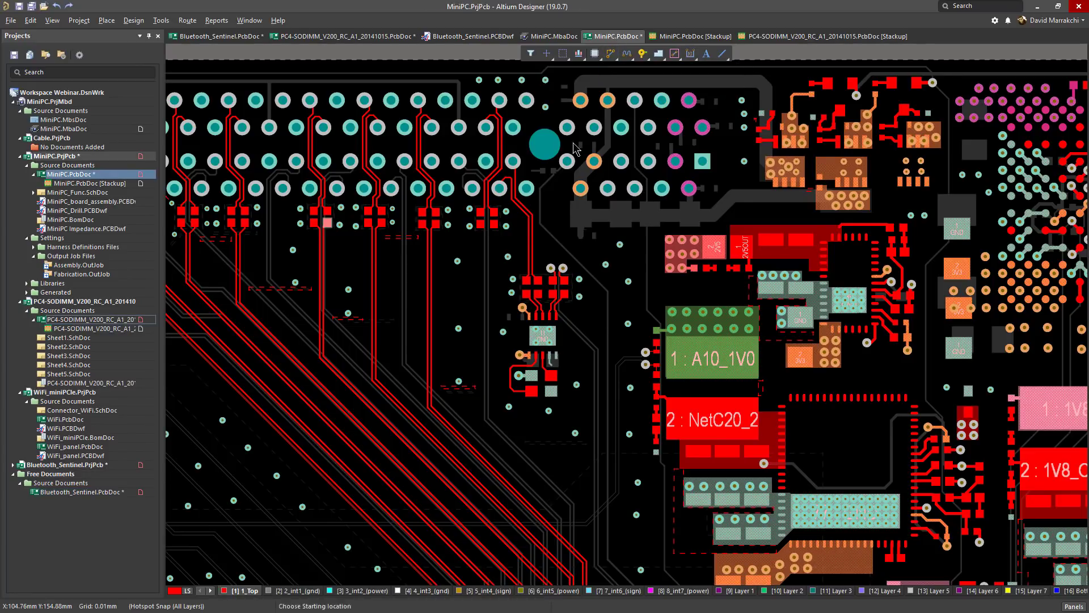
ctrl+scroll(456, 293, up, 5)
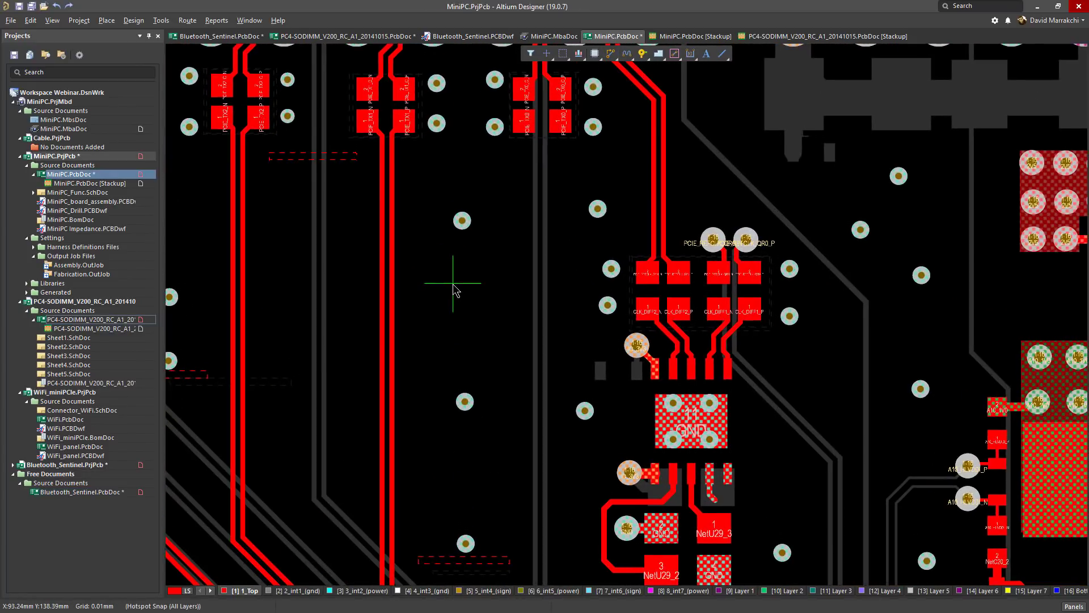
click(476, 312)
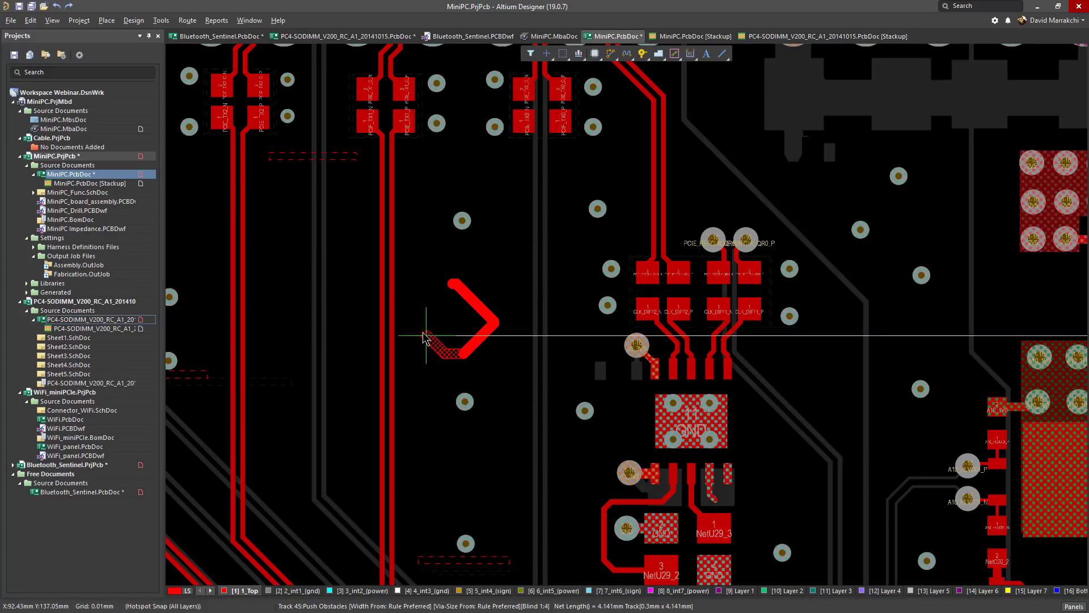
click(502, 354)
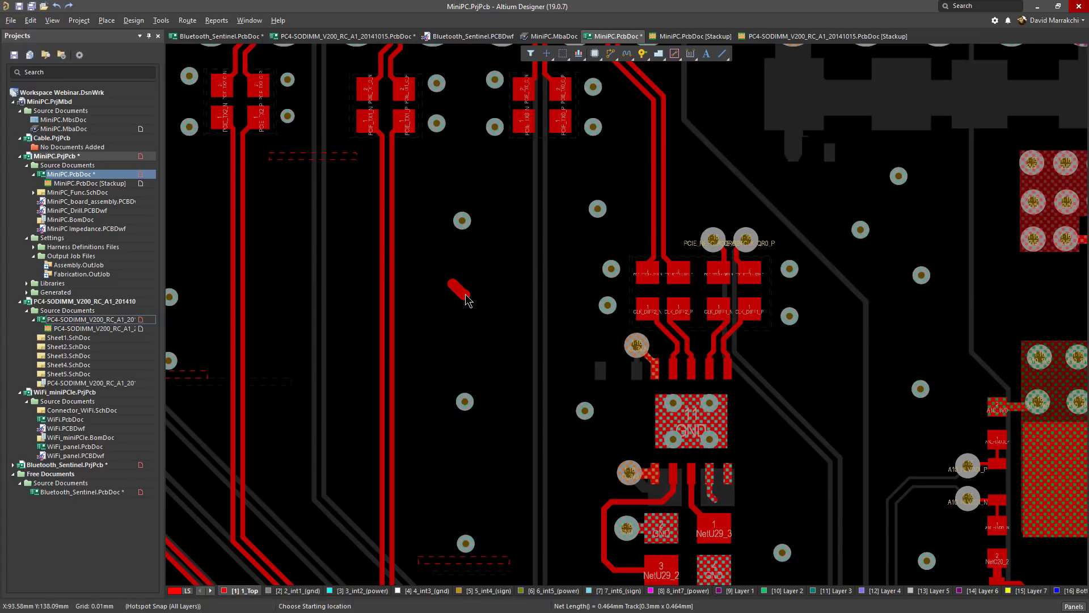
key(Escape)
key(Escape)
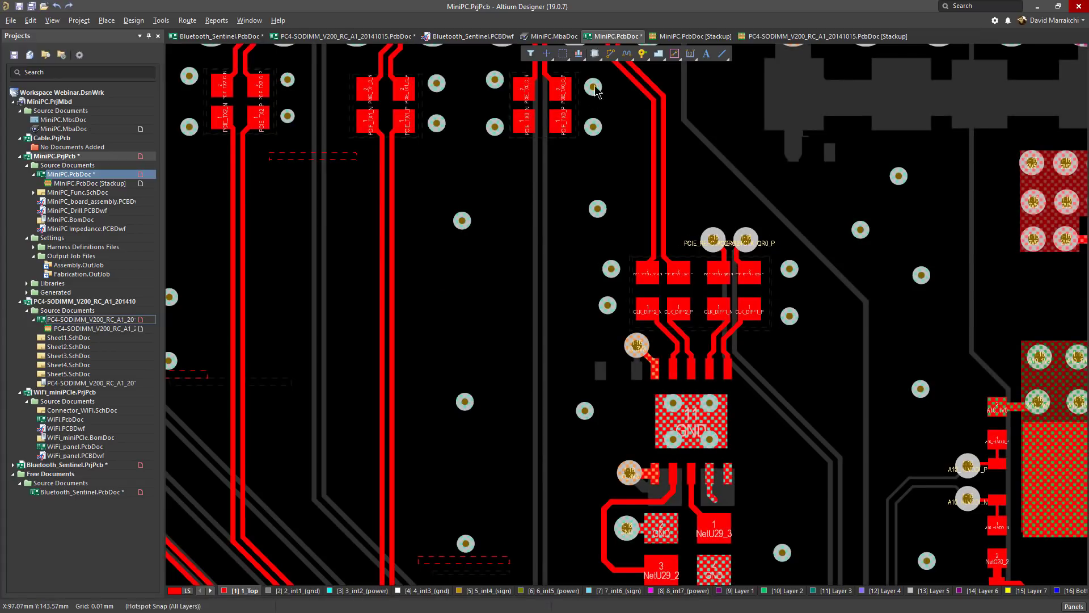
Route the PCIE_TX0 differential pair from its pad down the board and commit it.
right_click(609, 54)
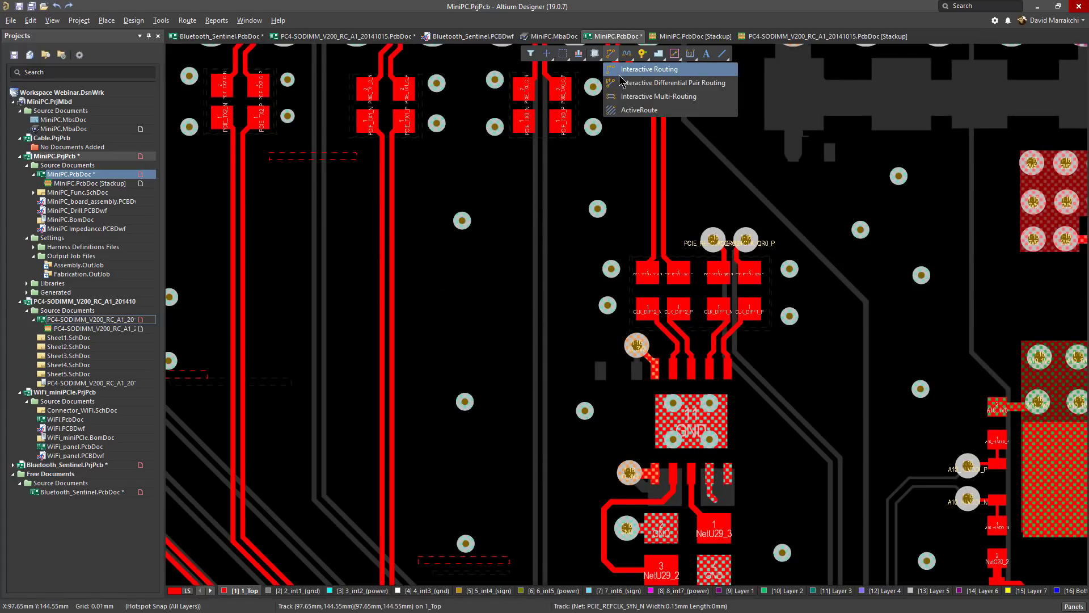
click(622, 70)
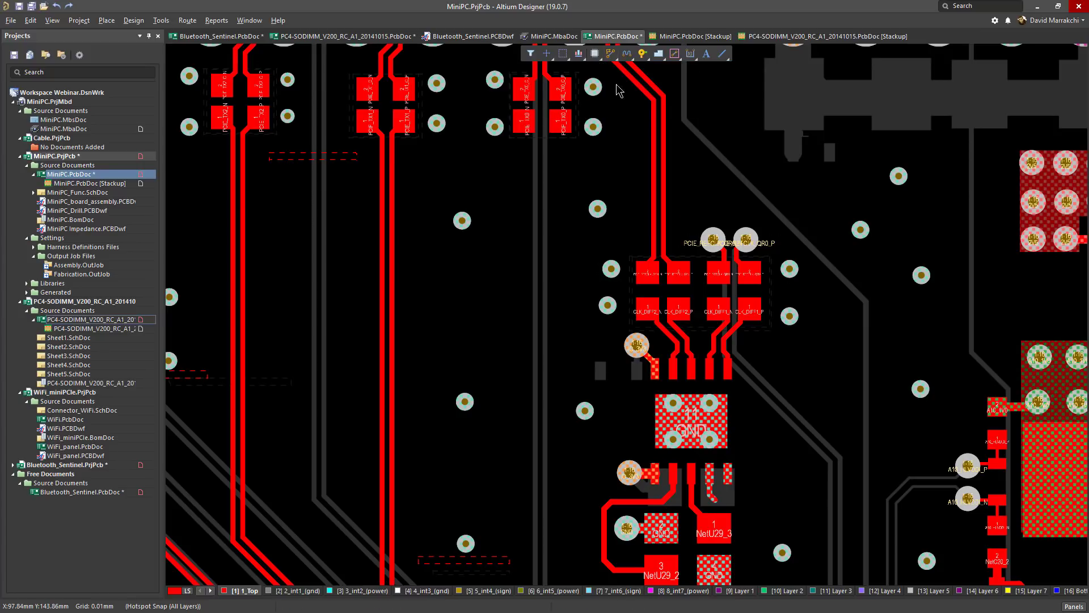
click(524, 122)
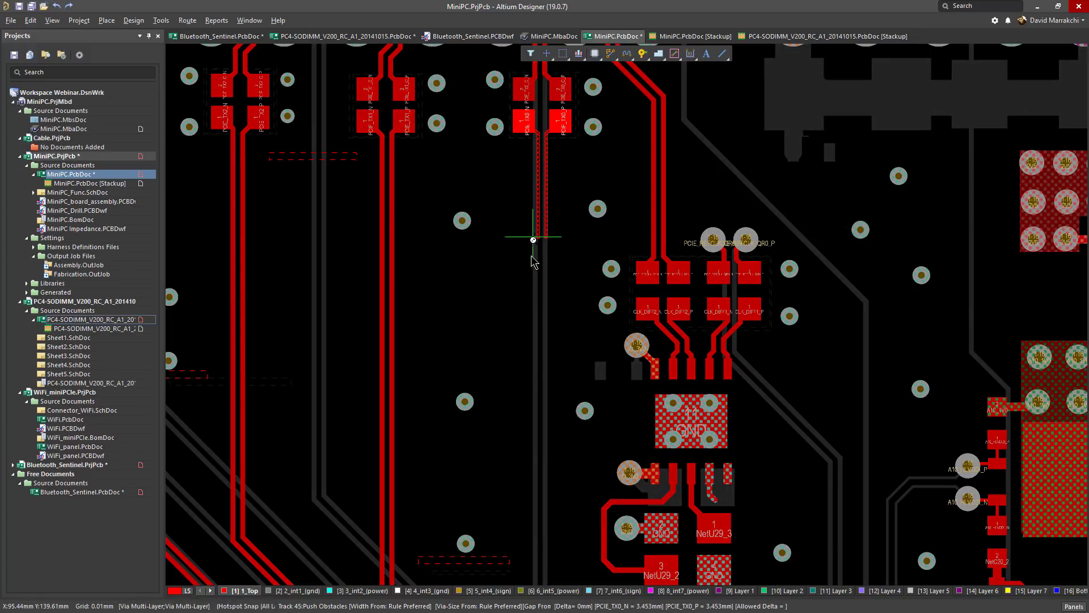
ctrl+scroll(536, 244, down, 3)
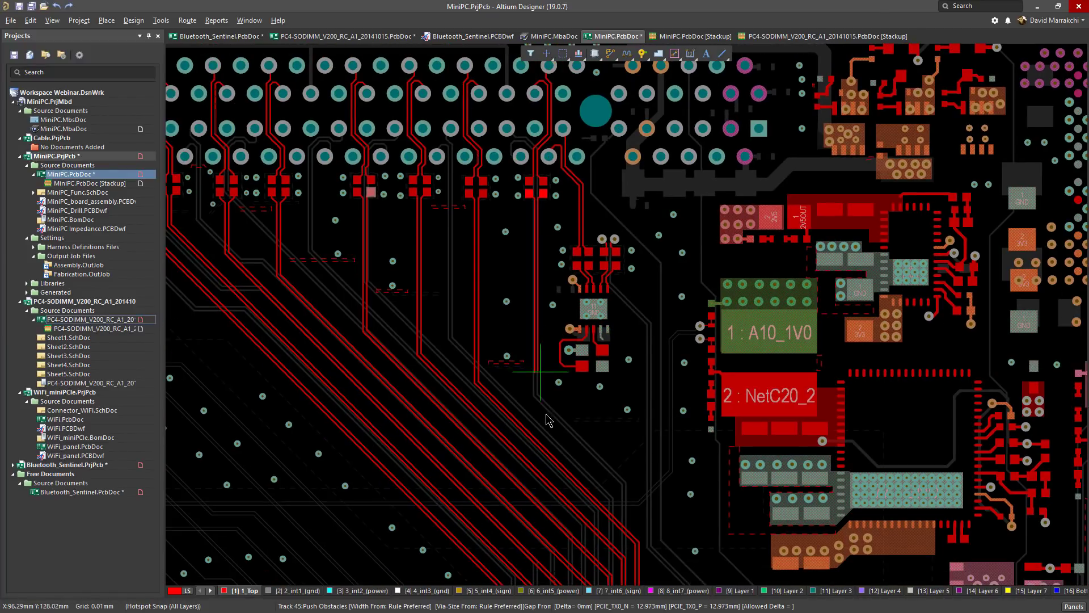
right_click(522, 519)
ctrl+scroll(521, 519, down, 1)
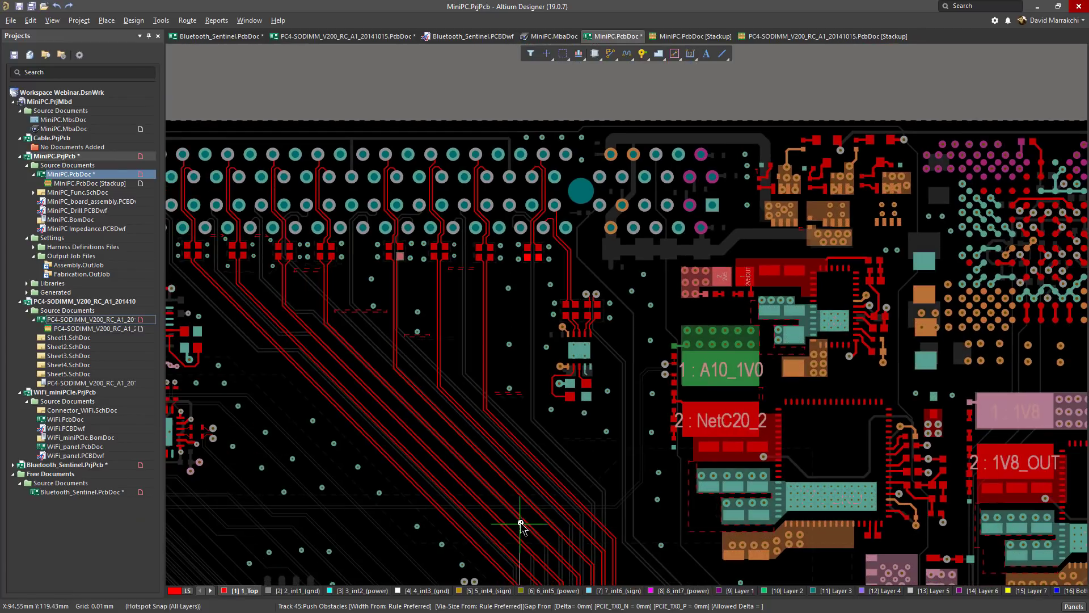
ctrl+scroll(521, 518, down, 1)
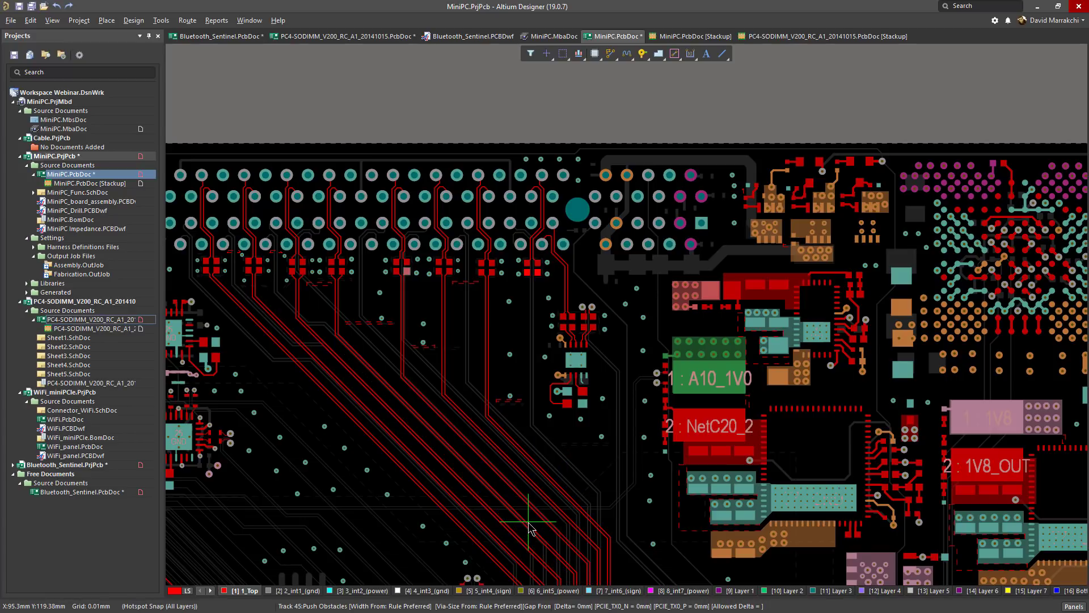
click(582, 494)
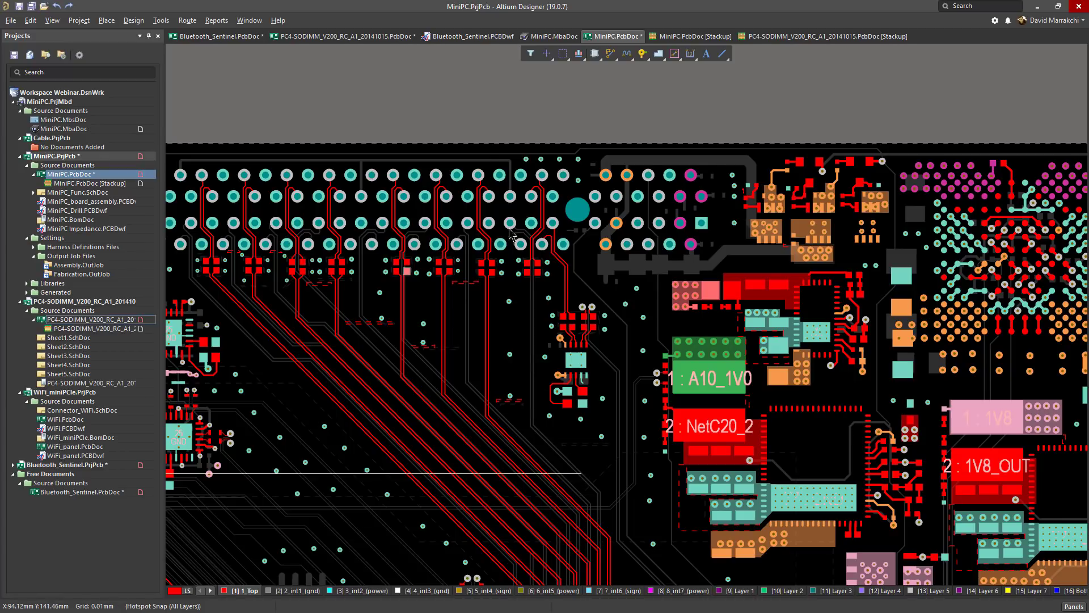
In Bluetooth_Sentinel.PCBDwf's Top Layer view, hide Mid-Layers 1–2, Top Solder, Top Paste; show Bottom Layer.
click(458, 37)
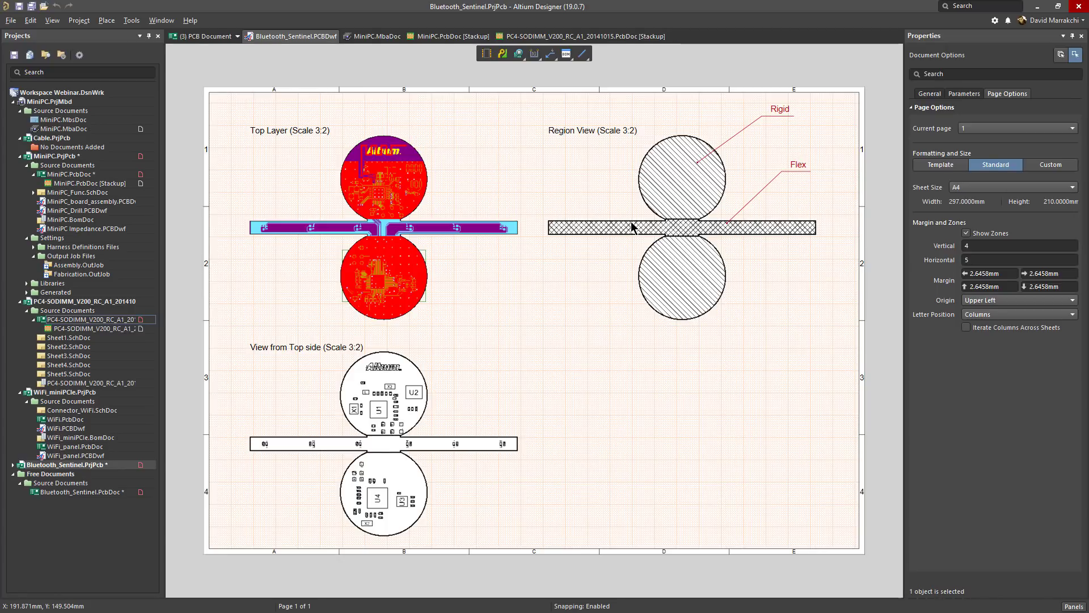
click(373, 214)
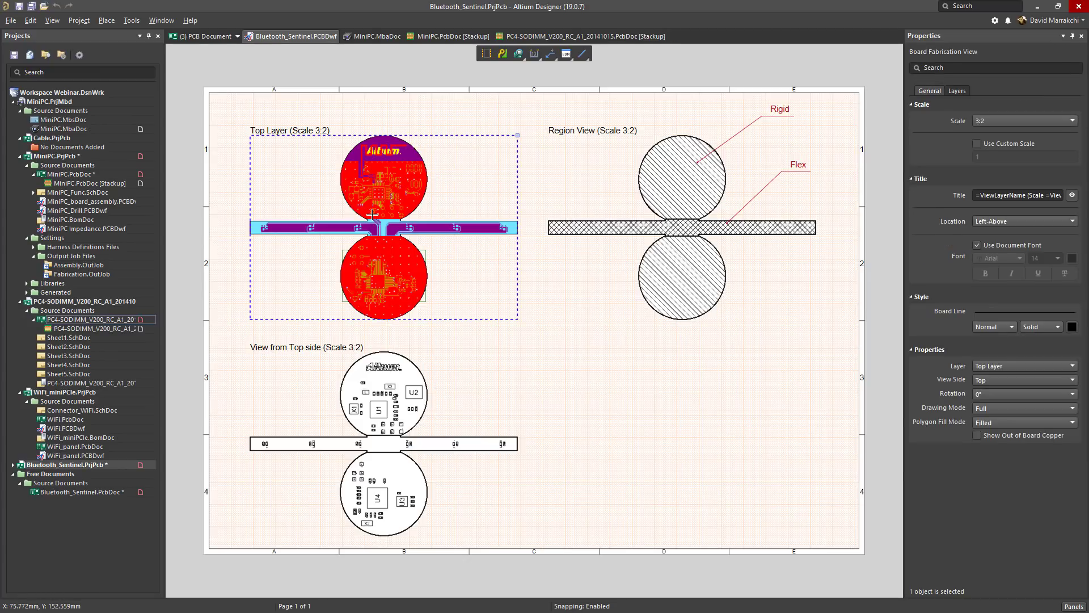
click(958, 91)
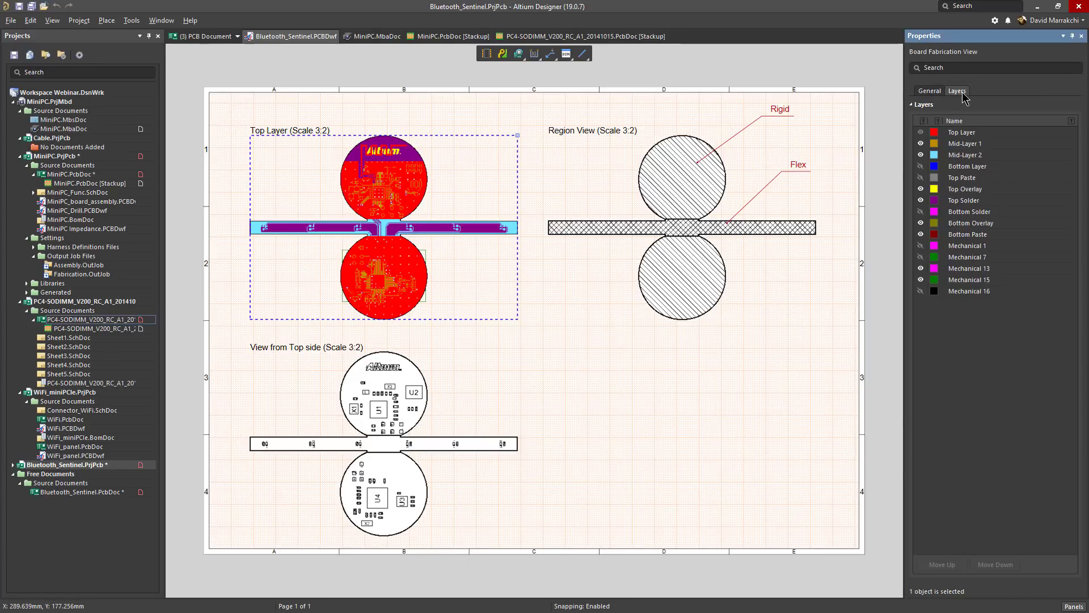
click(921, 137)
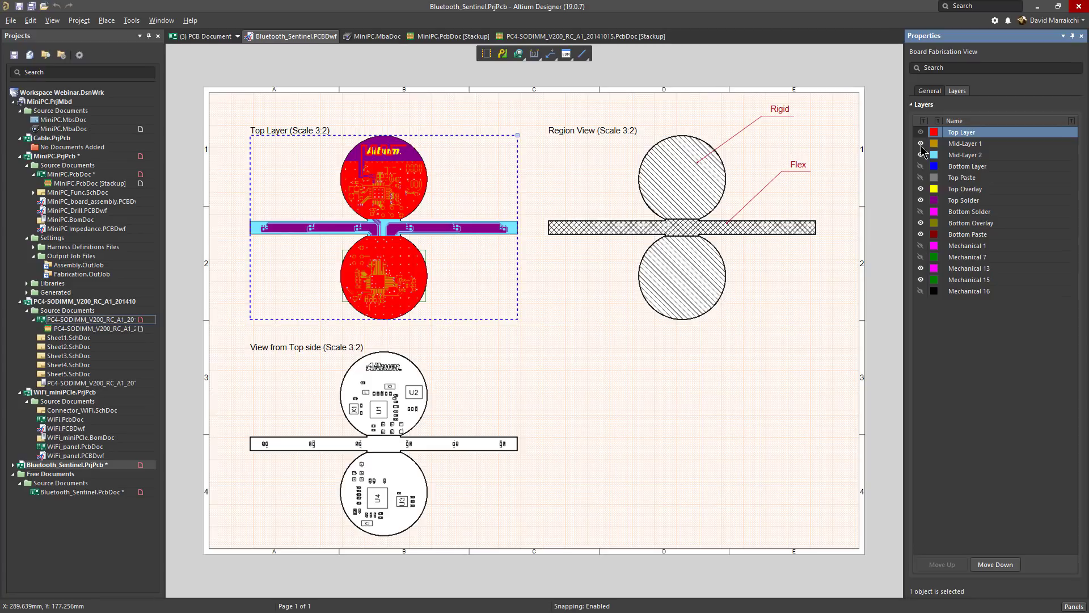
click(921, 144)
click(921, 154)
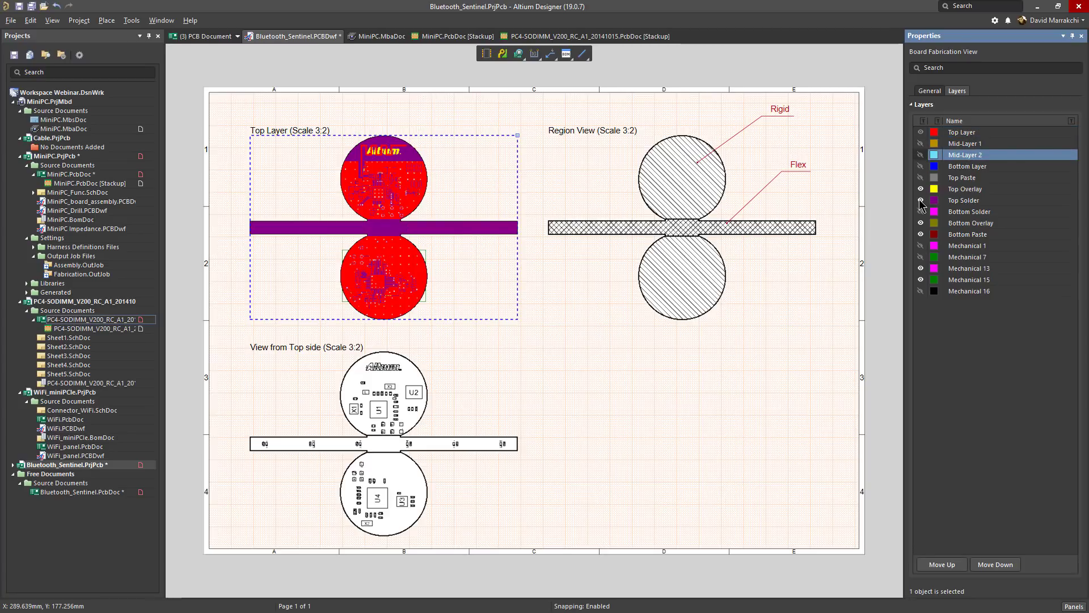
click(921, 200)
click(921, 177)
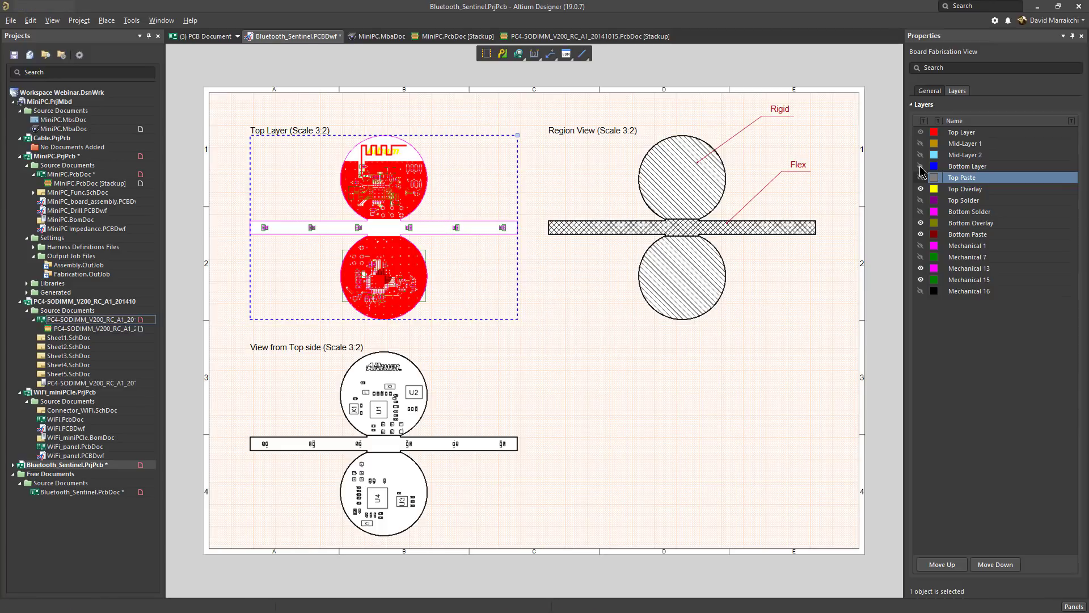
click(921, 166)
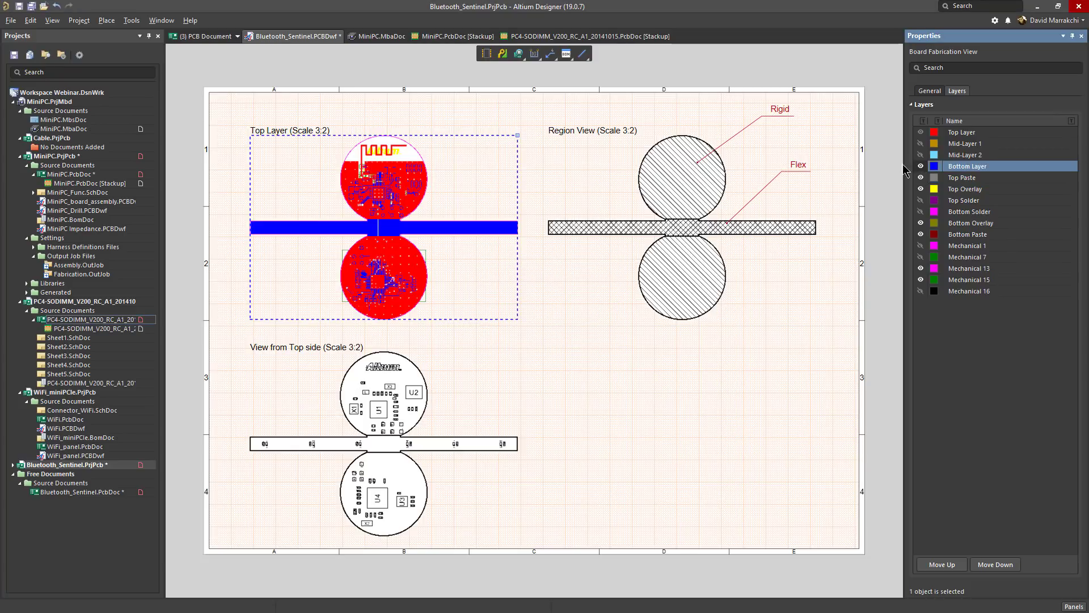
Place a Board Realistic View from Place > Additional Views just below the Region View.
click(710, 212)
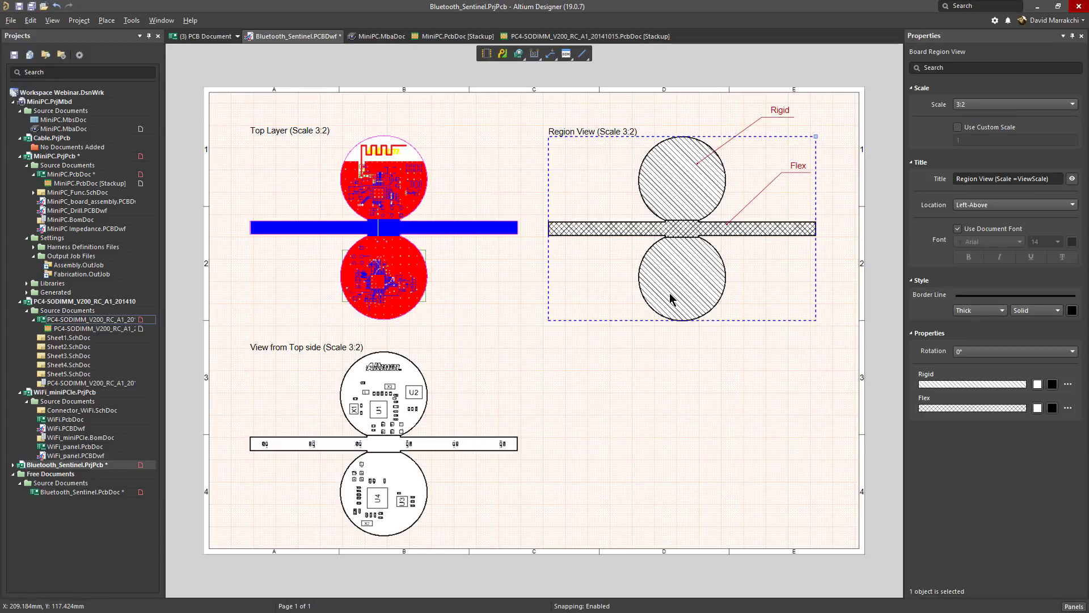
right_click(636, 378)
mouse_move(663, 384)
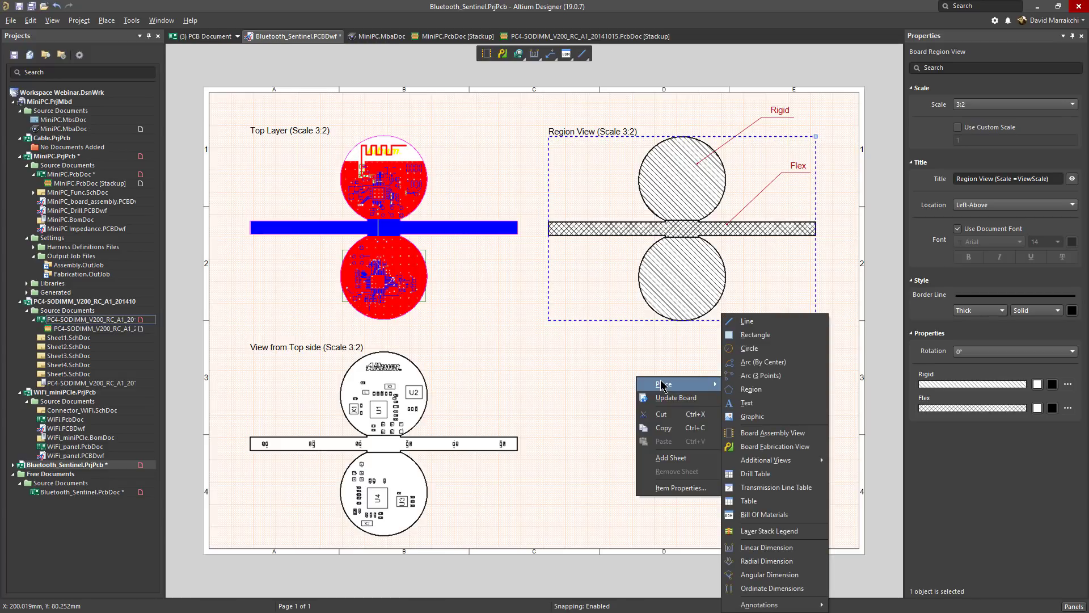
mouse_move(789, 461)
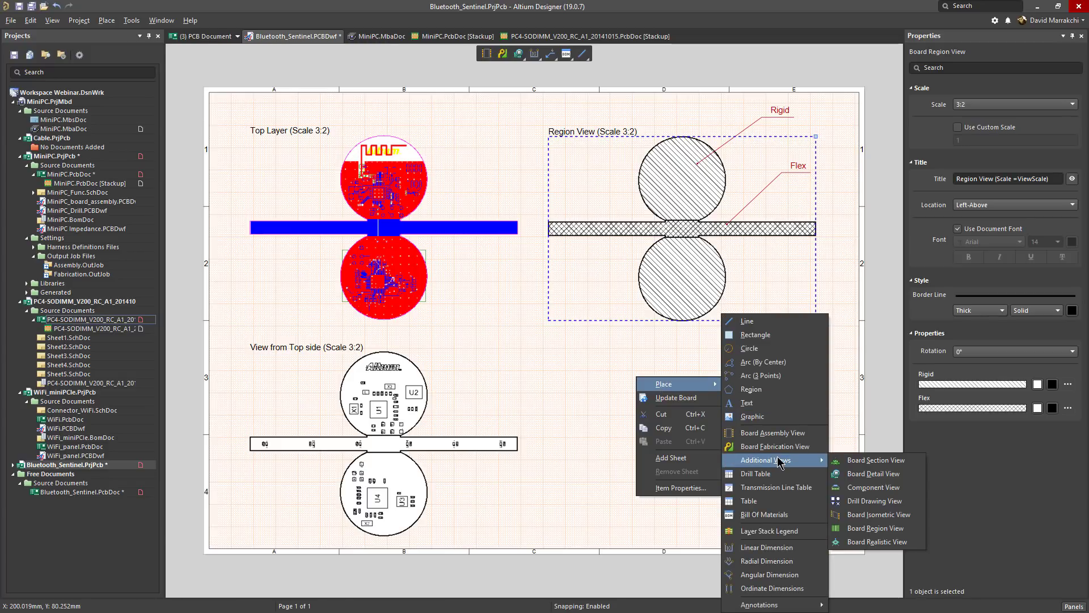
click(860, 543)
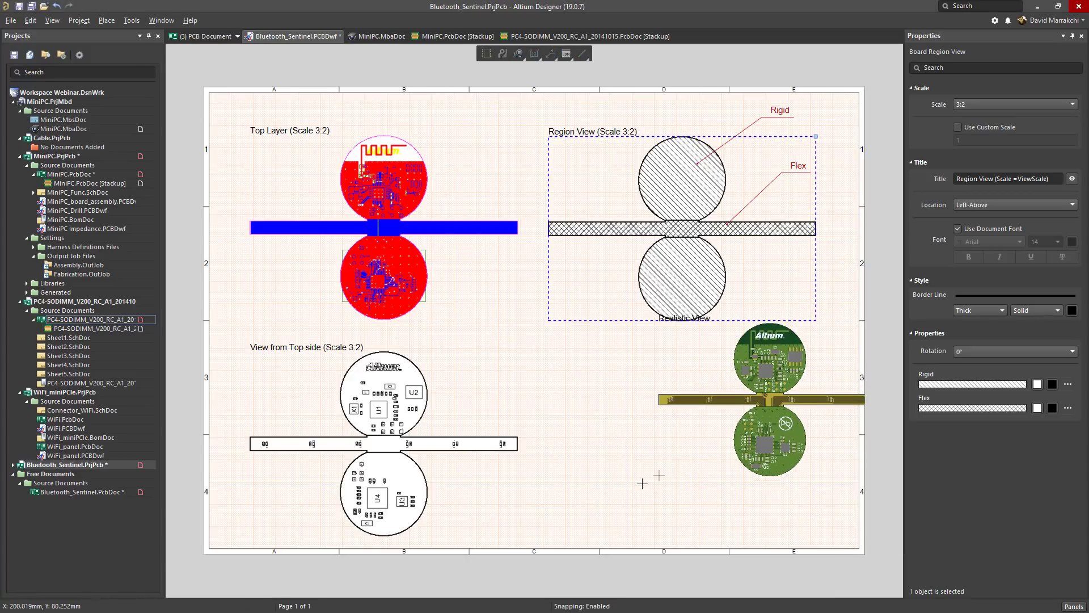
click(580, 514)
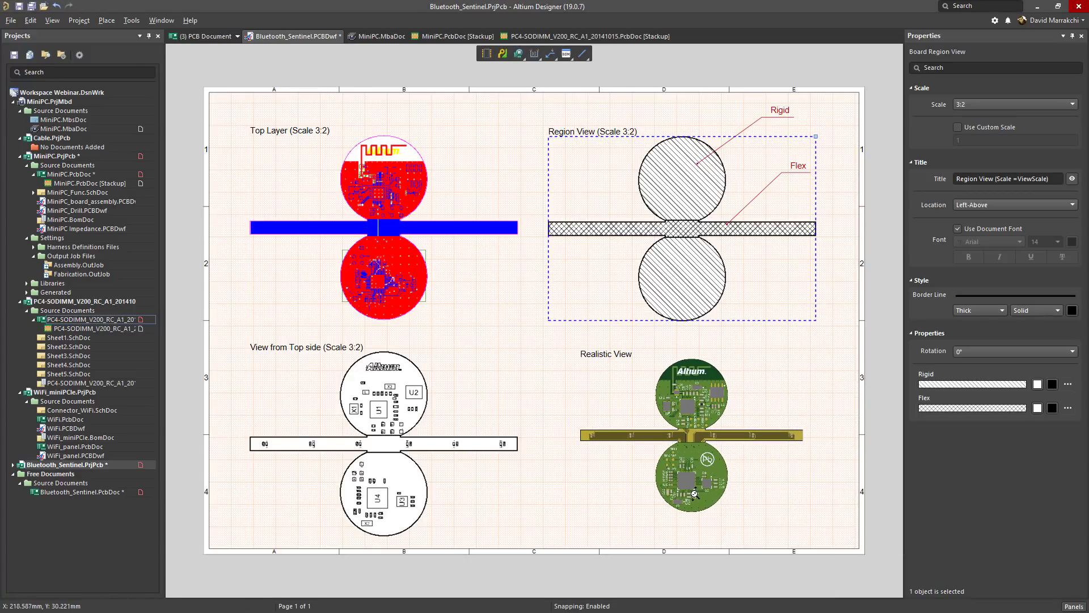
ctrl+scroll(695, 494, up, 1)
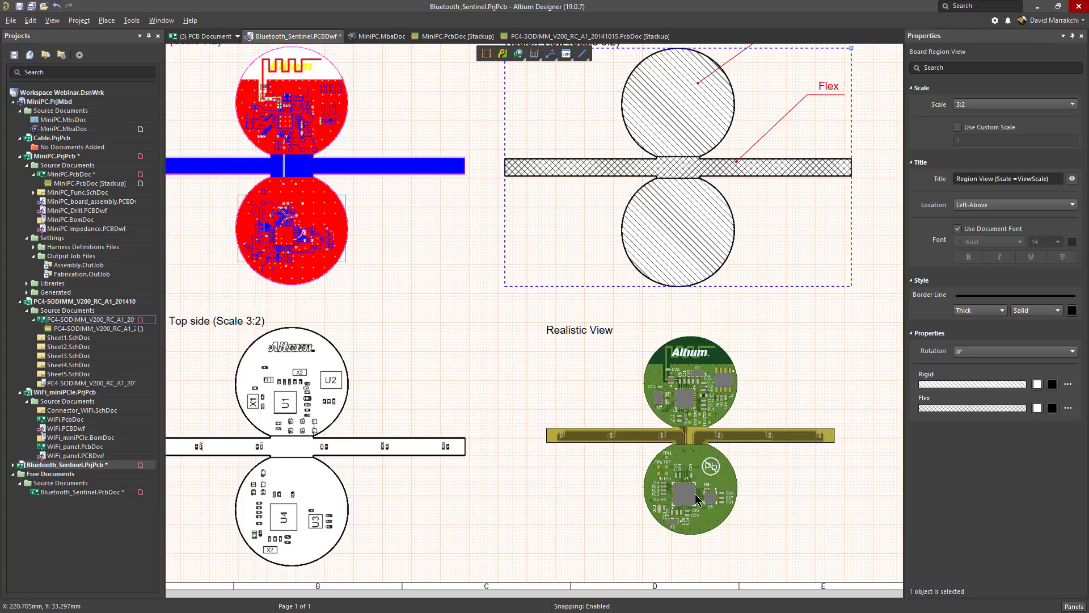
In the MiniPC multiboard assembly, orbit the view and nudge the Cable board up and right.
click(697, 499)
click(382, 36)
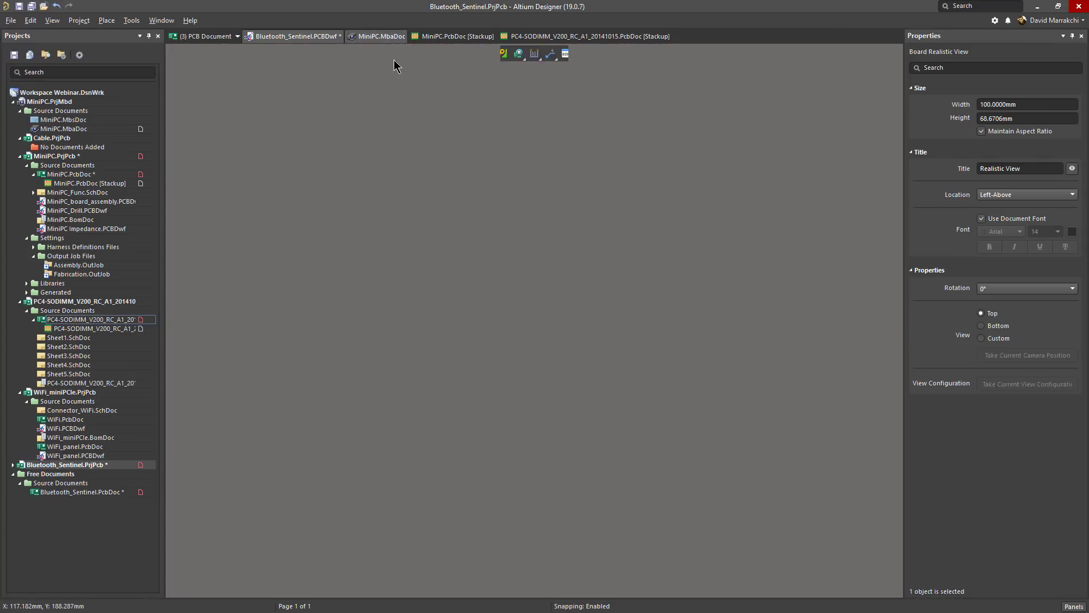
ctrl+scroll(533, 315, down, 1)
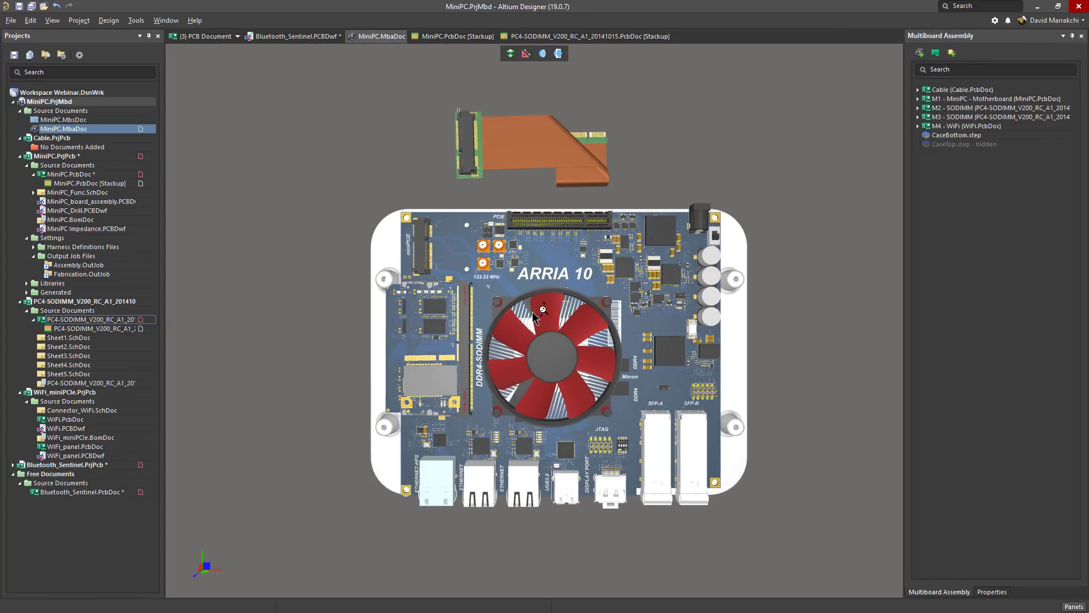
shift+right_drag(562, 309, 511, 222)
mouse_move(533, 190)
mouse_down()
mouse_move(586, 179)
mouse_move(509, 193)
mouse_move(520, 194)
mouse_up()
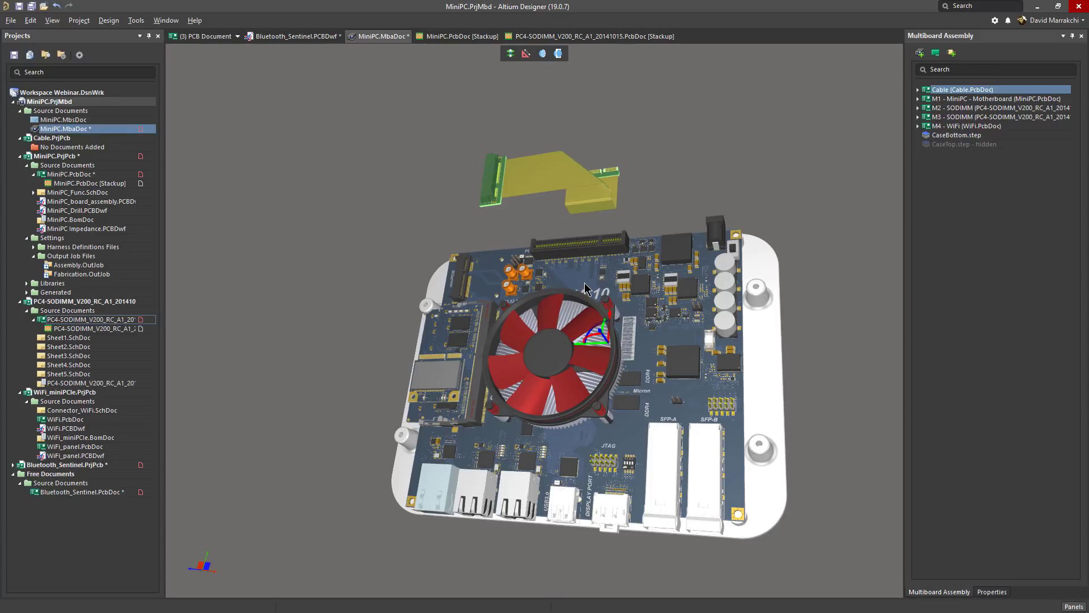
mouse_move(586, 289)
shift+right_down()
mouse_move(505, 257)
mouse_move(494, 288)
mouse_move(540, 261)
mouse_move(524, 239)
mouse_move(516, 167)
mouse_move(538, 299)
mouse_move(489, 354)
shift+right_up()
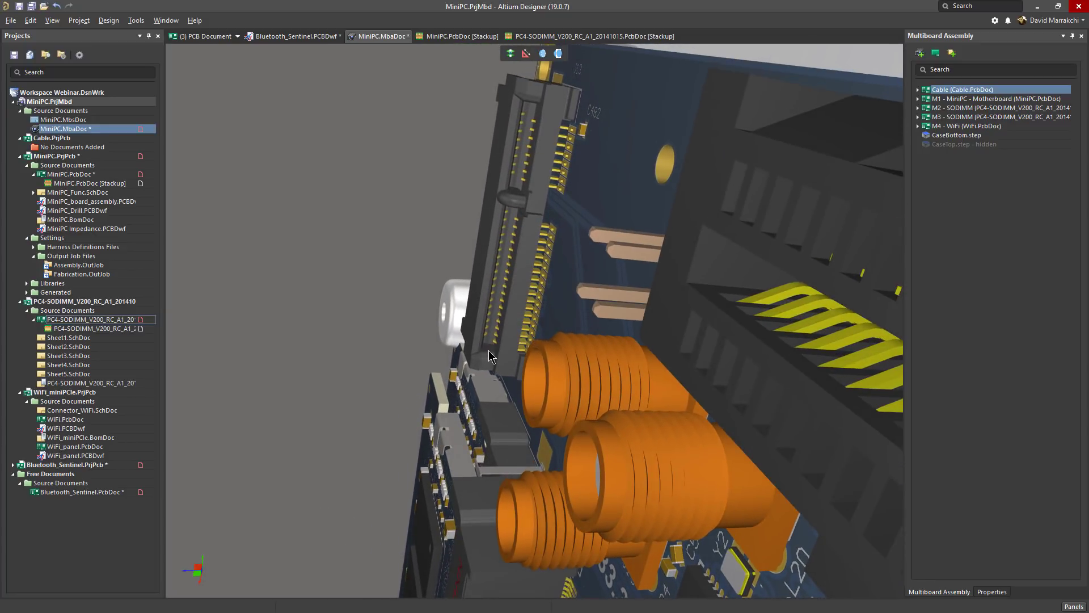
Mate the motherboard's connector to the cable and return to a top-down view.
click(488, 351)
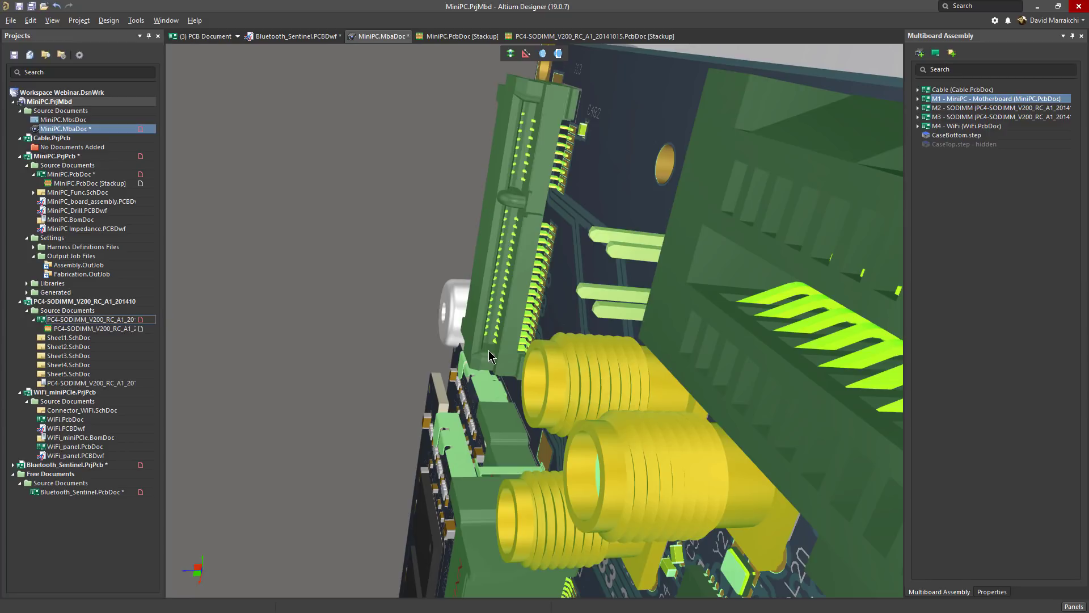
click(509, 55)
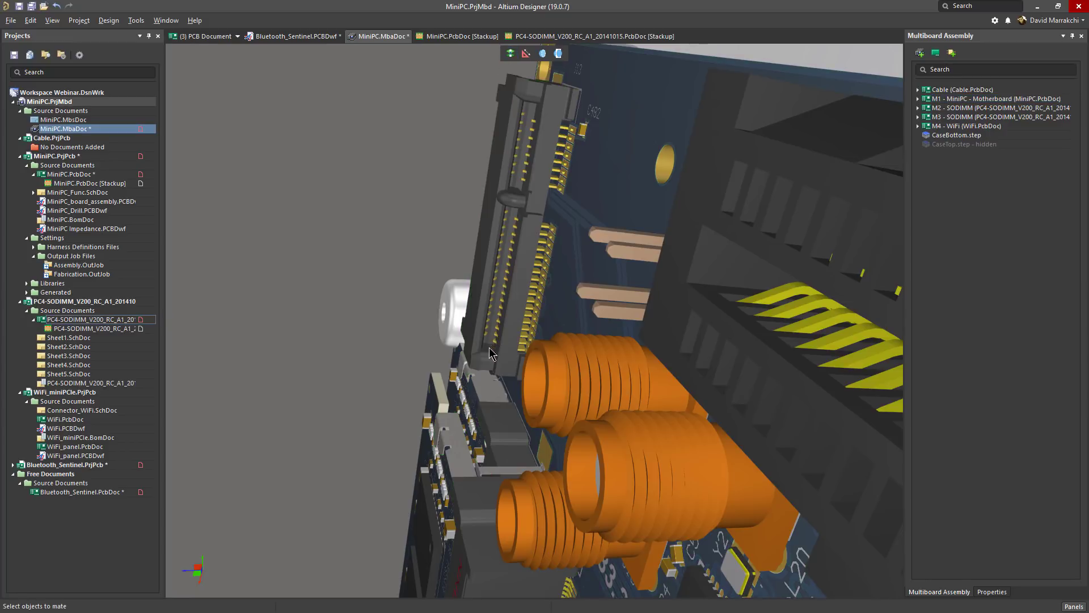
shift+right_drag(489, 351, 510, 389)
click(353, 343)
key(0)
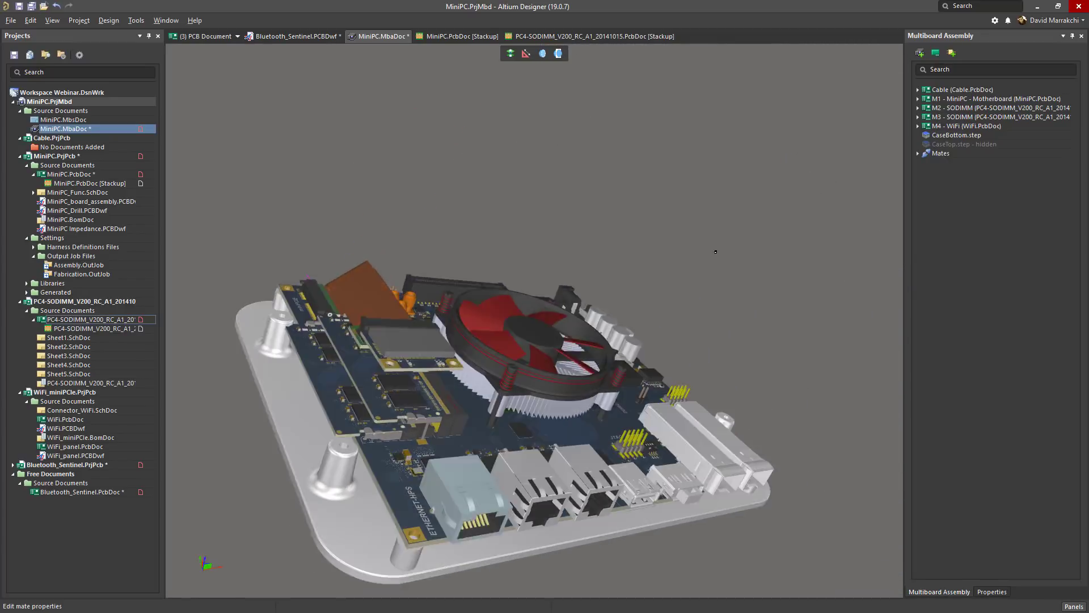
Review the File > Export formats, then bring up the PC4-SODIMM [Stackup] tab.
click(11, 20)
mouse_move(67, 211)
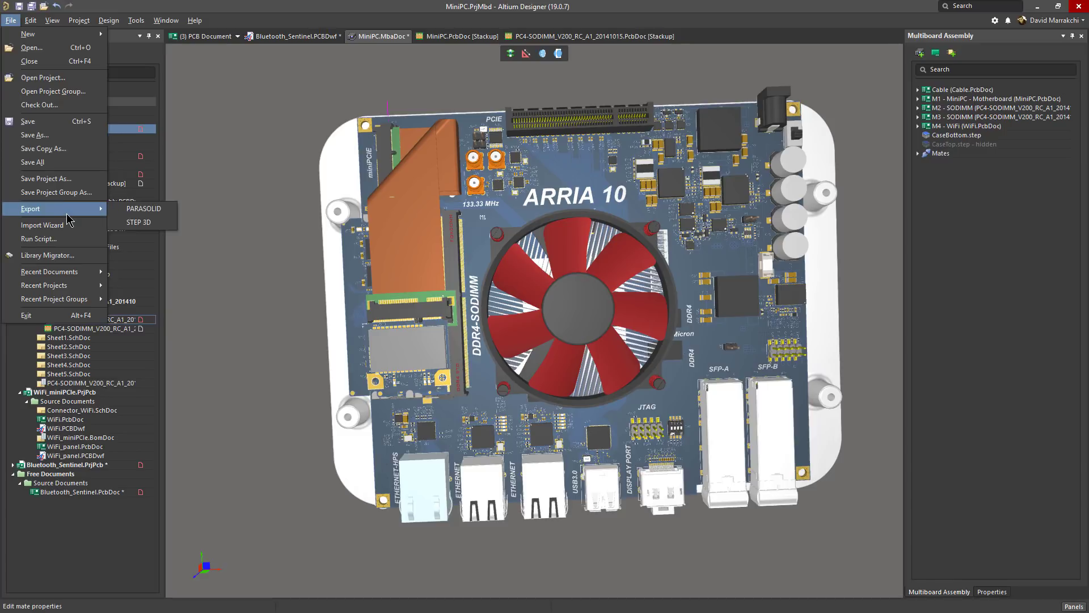
click(546, 39)
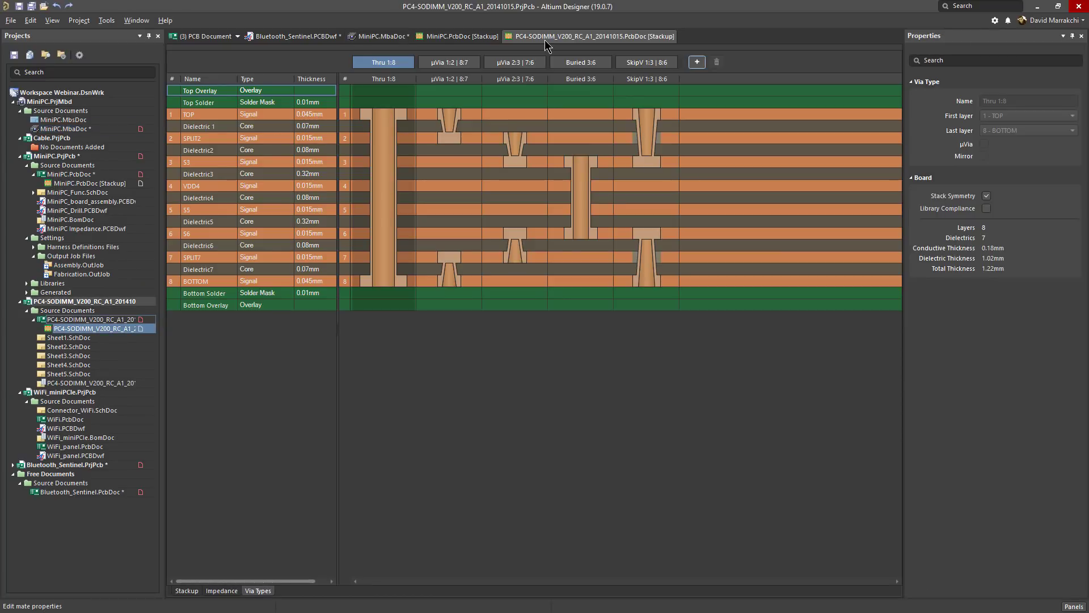
View the PC4-SODIMM Stackup table and Features options, then reopen IMSE_test_layout_puck (1).PcbDoc.
click(192, 591)
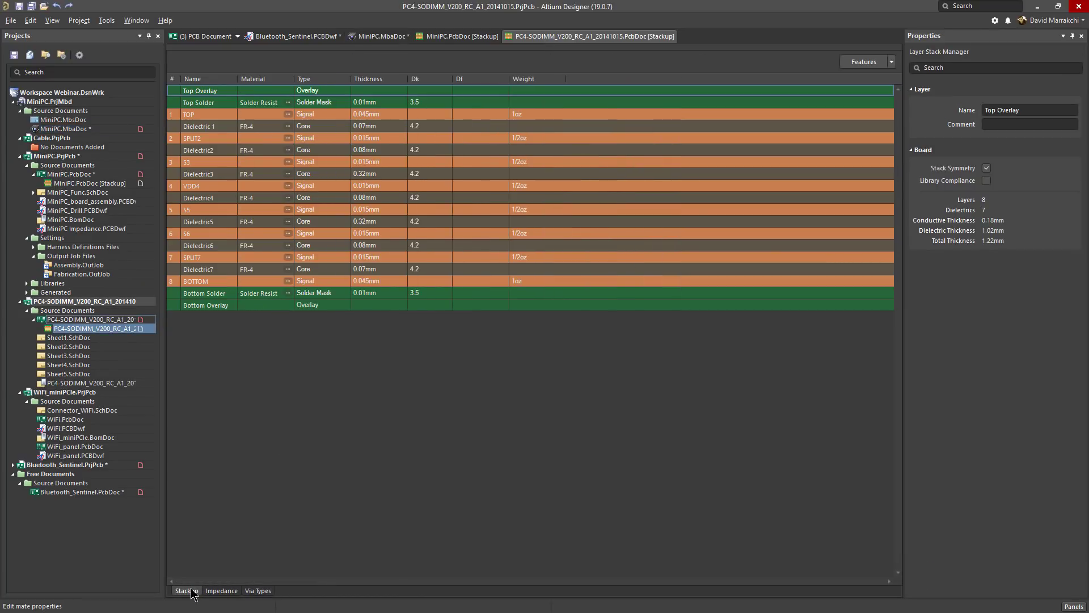
click(892, 63)
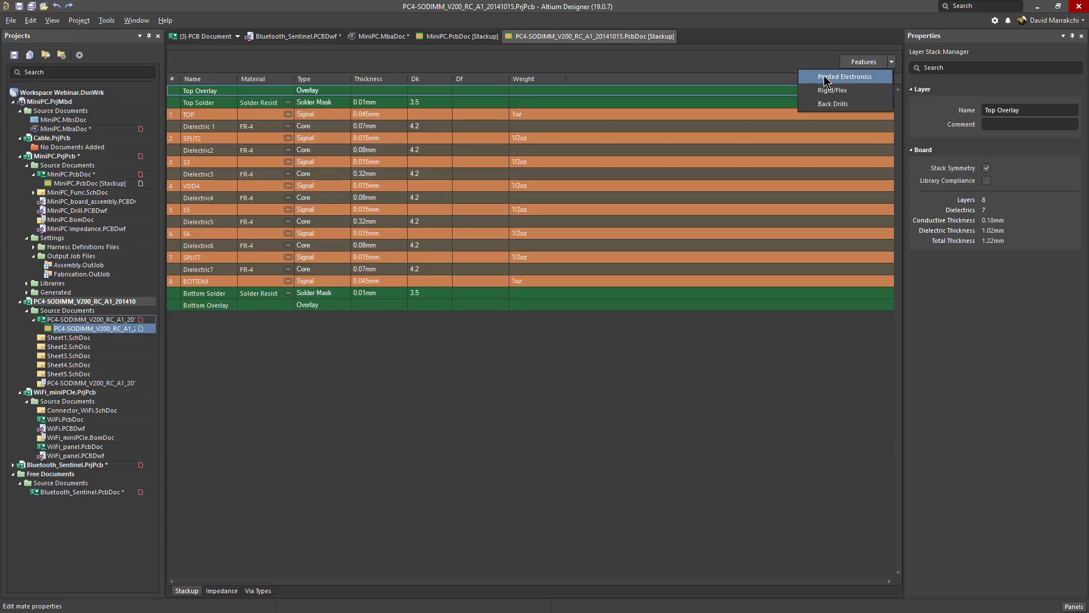
click(10, 21)
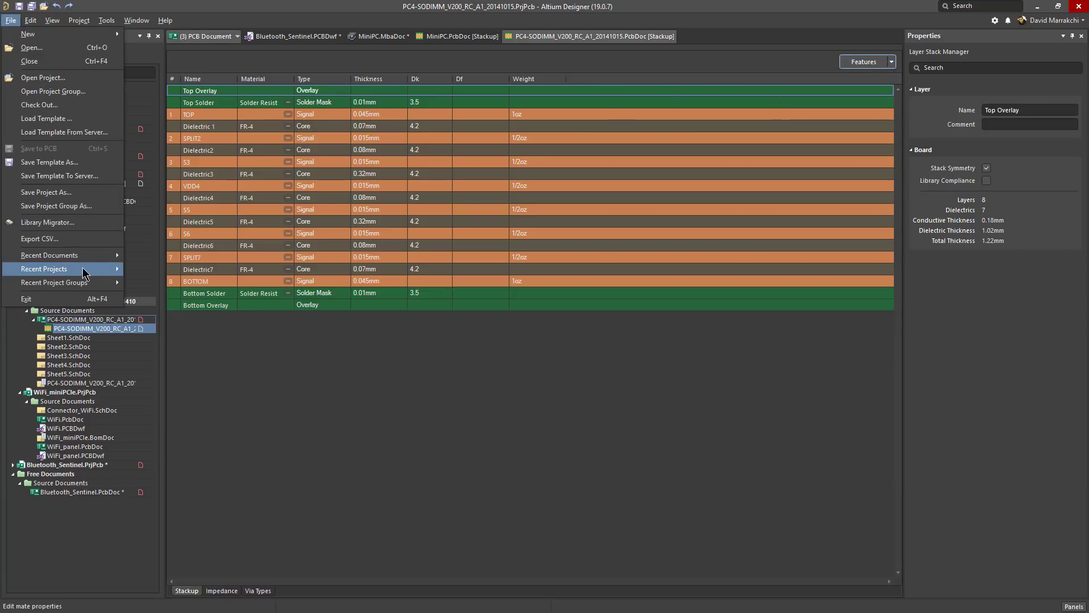
mouse_move(82, 255)
click(277, 269)
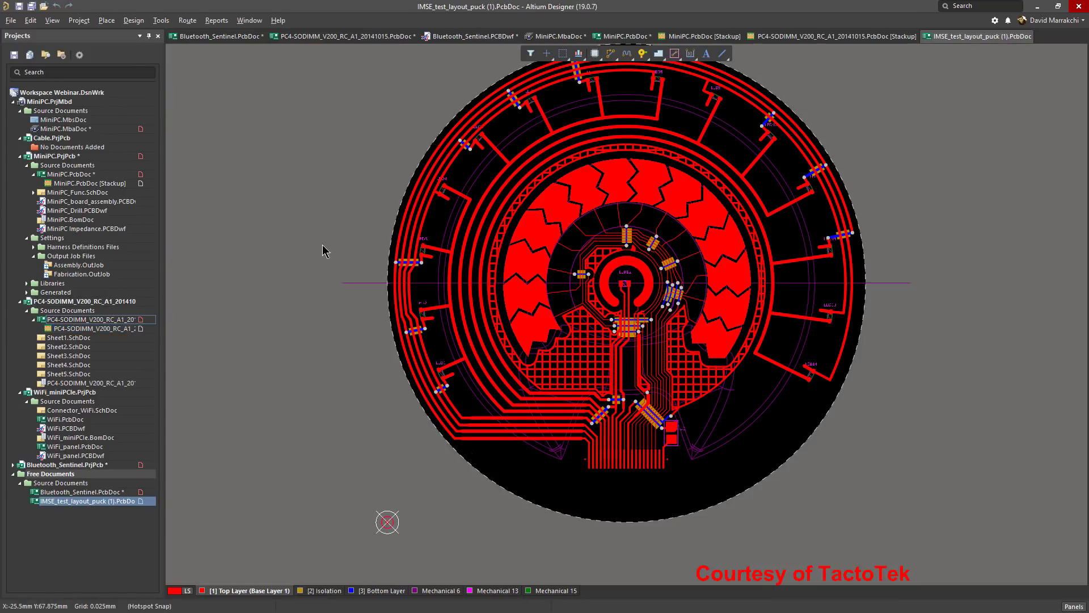
Open the puck's Layer Stack Manager via Options, then return to IMSE_test_layout_puck (1).PcbDoc.
right_click(463, 251)
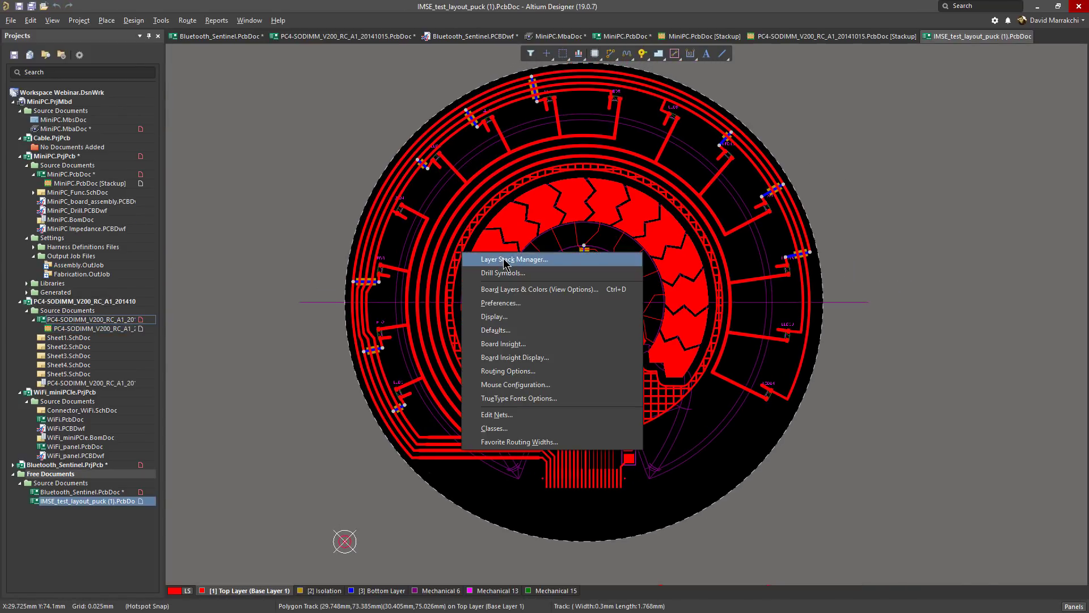
click(503, 257)
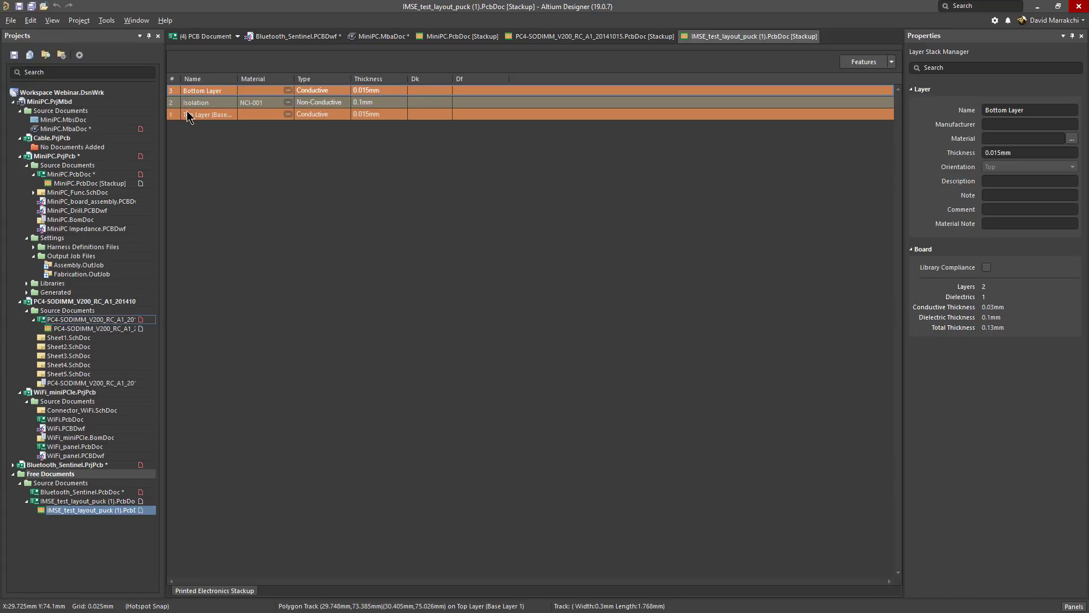
click(216, 38)
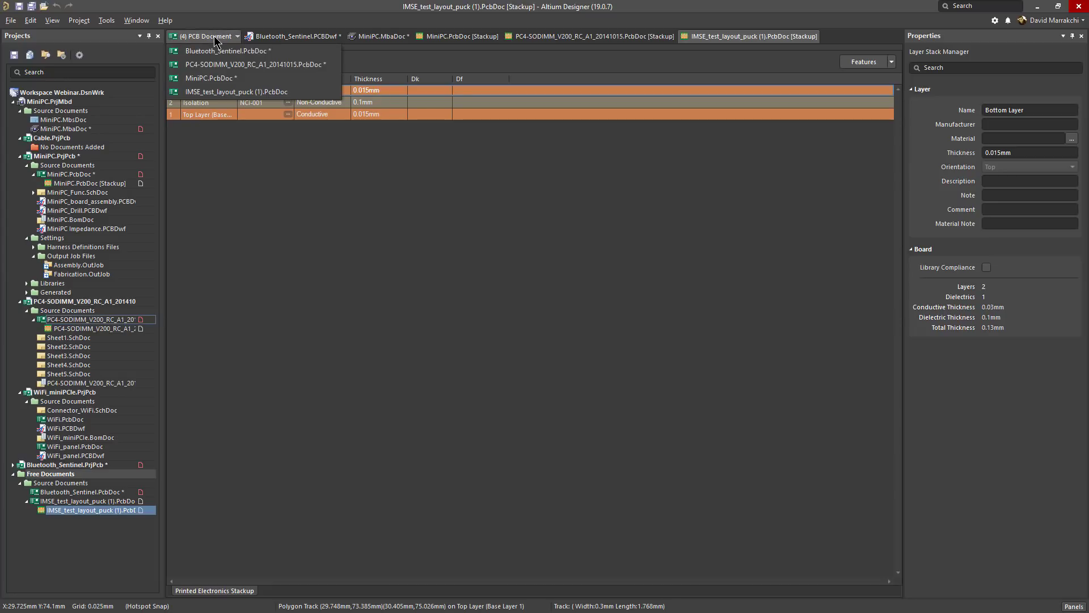
click(213, 91)
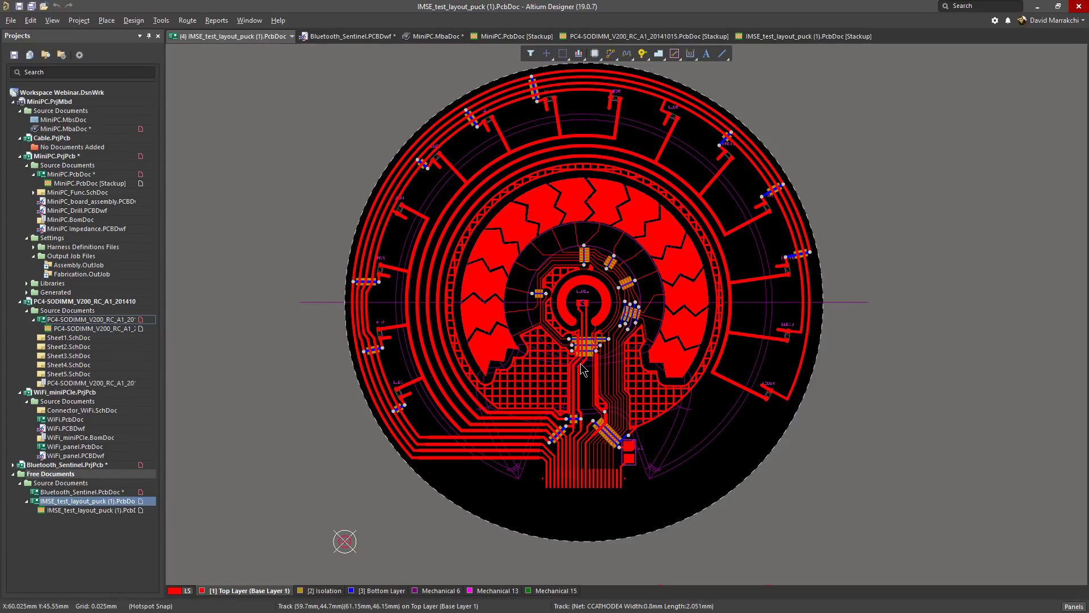
ctrl+scroll(586, 355, up, 8)
ctrl+scroll(587, 360, down, 1)
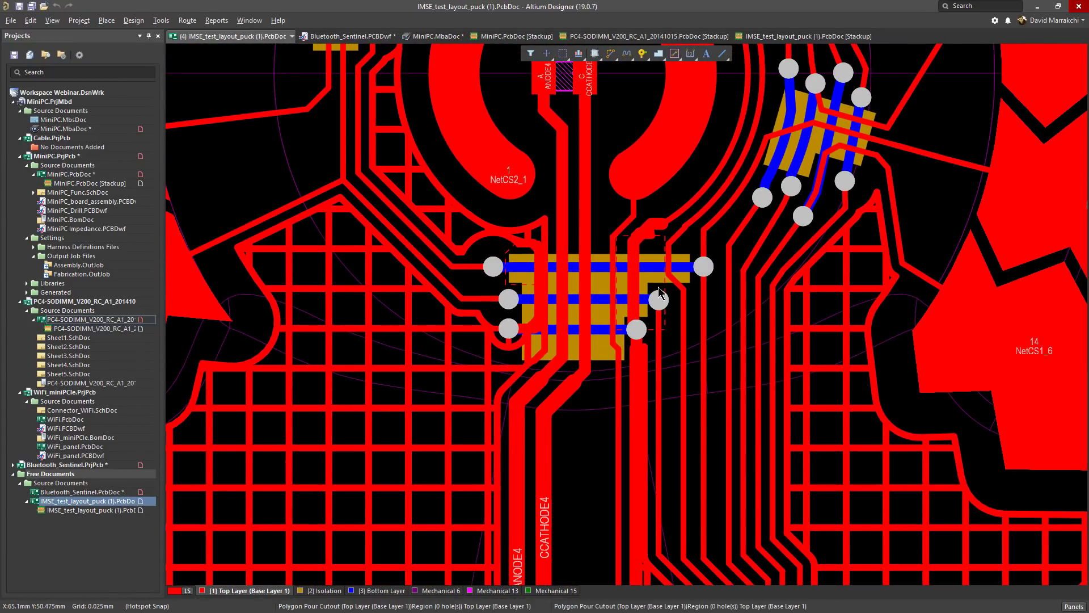
right_drag(587, 316, 516, 526)
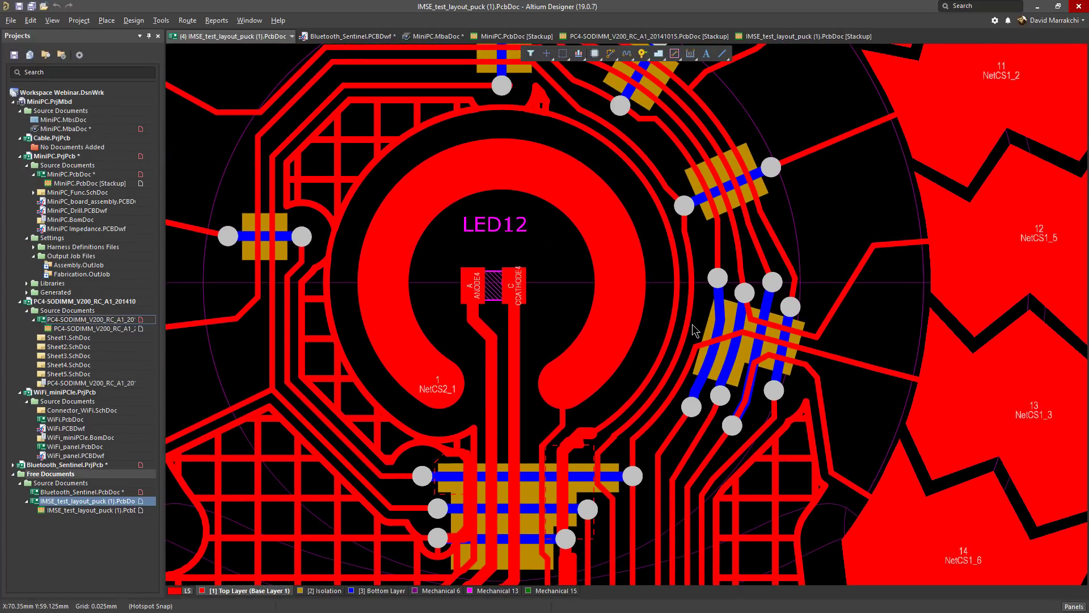
right_drag(679, 329, 722, 402)
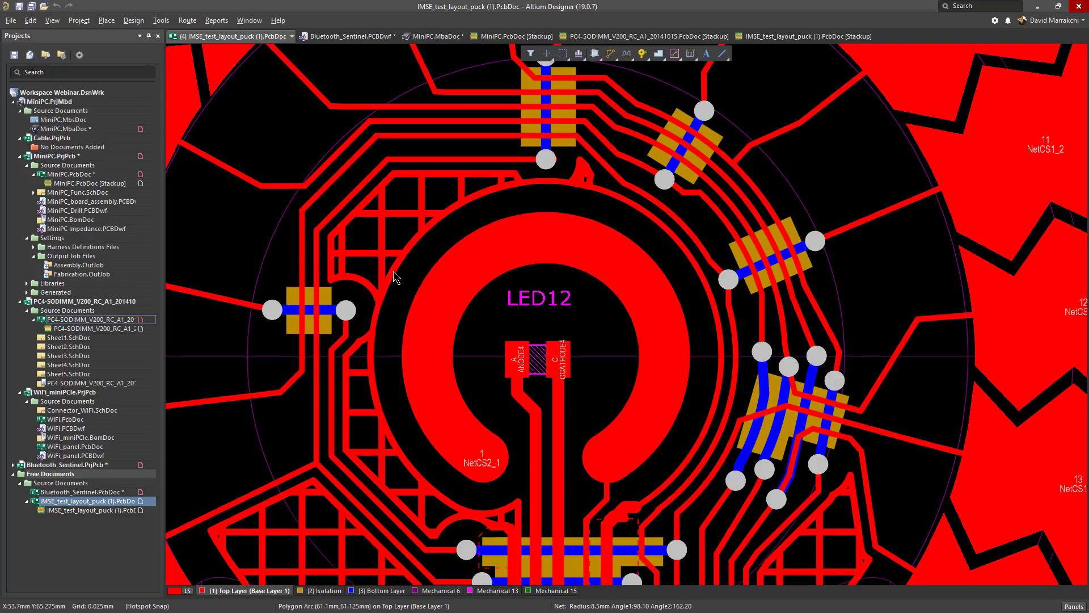
ctrl+scroll(394, 272, down, 6)
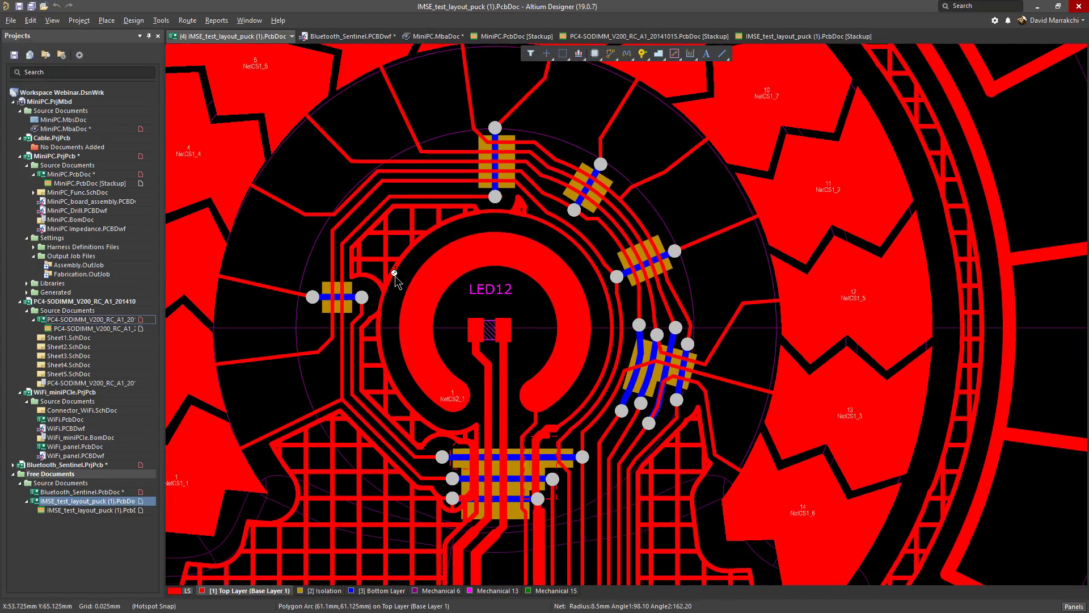
ctrl+scroll(394, 272, down, 4)
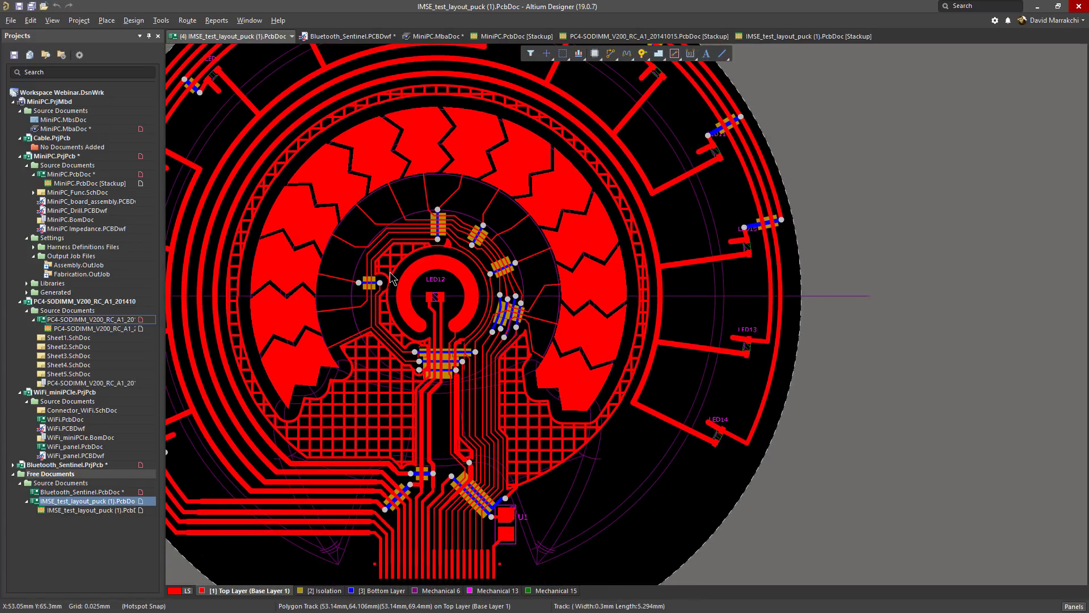
right_drag(393, 271, 511, 272)
ctrl+scroll(484, 272, down, 3)
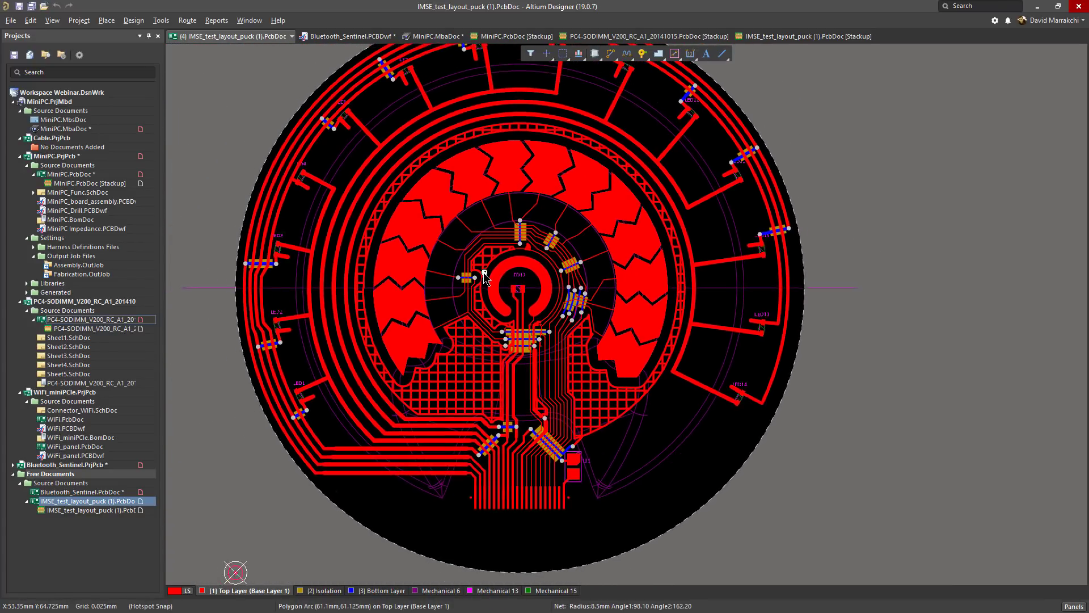
ctrl+scroll(485, 272, down, 1)
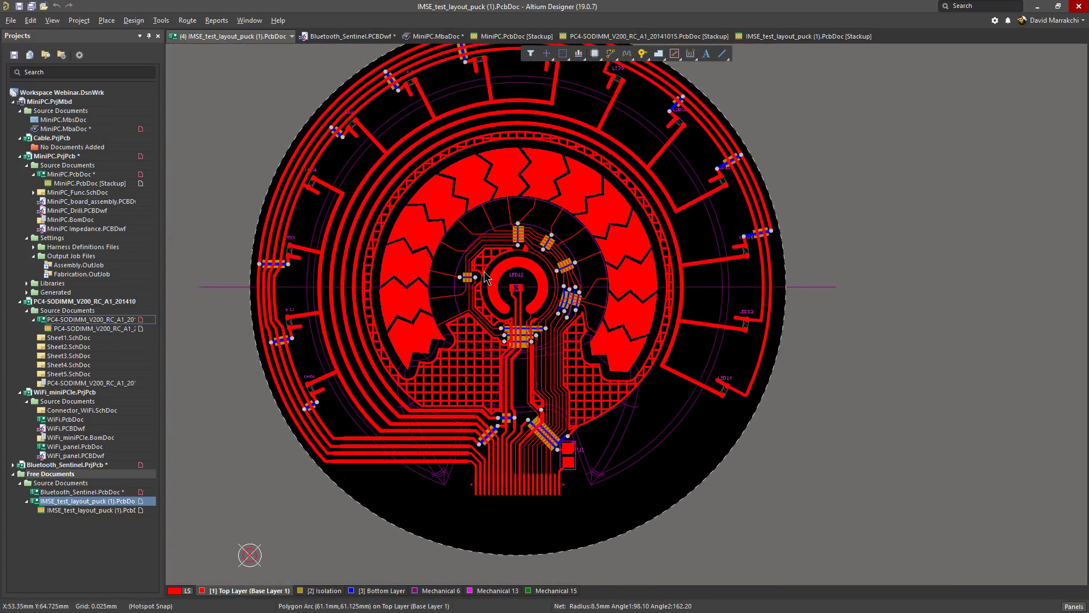
Set Generate Dielectric Patterns to Isolation between Top and Bottom Layer, then cancel without generating.
click(163, 21)
mouse_move(282, 328)
click(337, 323)
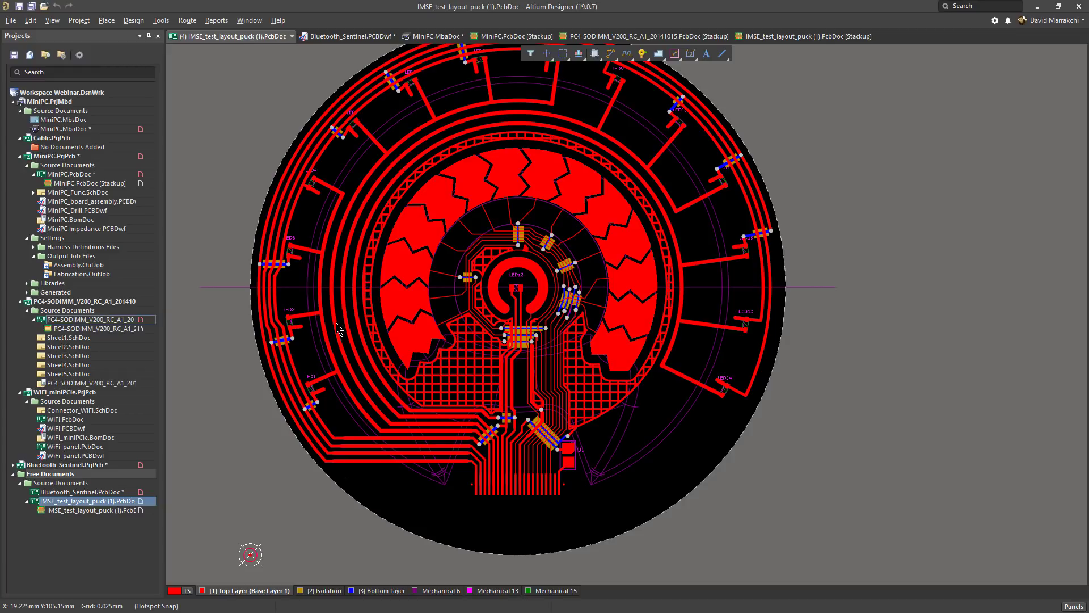
click(397, 262)
click(397, 286)
click(482, 264)
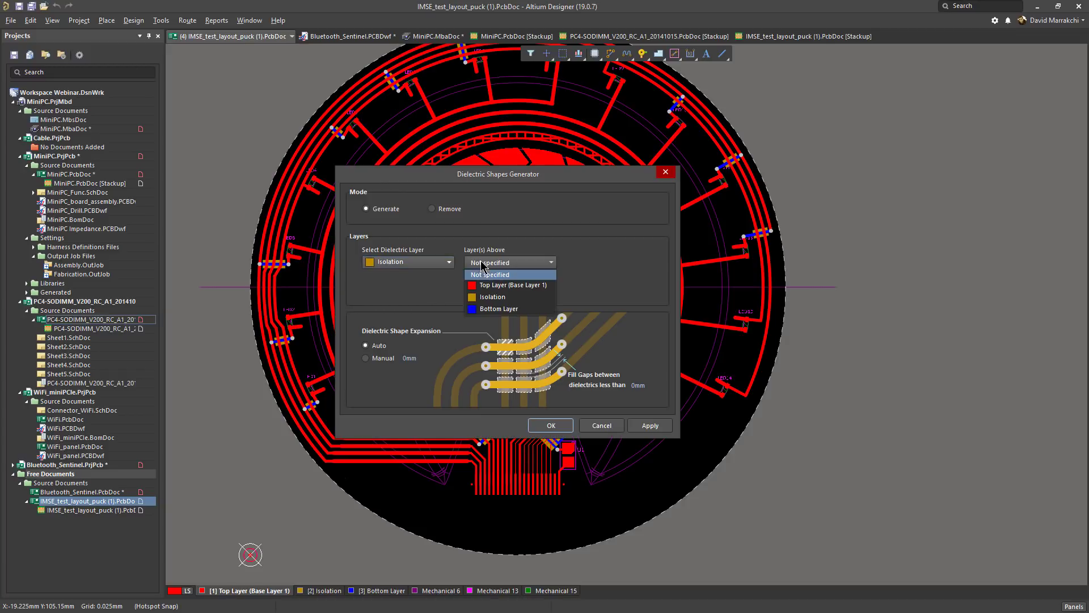
click(499, 284)
click(487, 290)
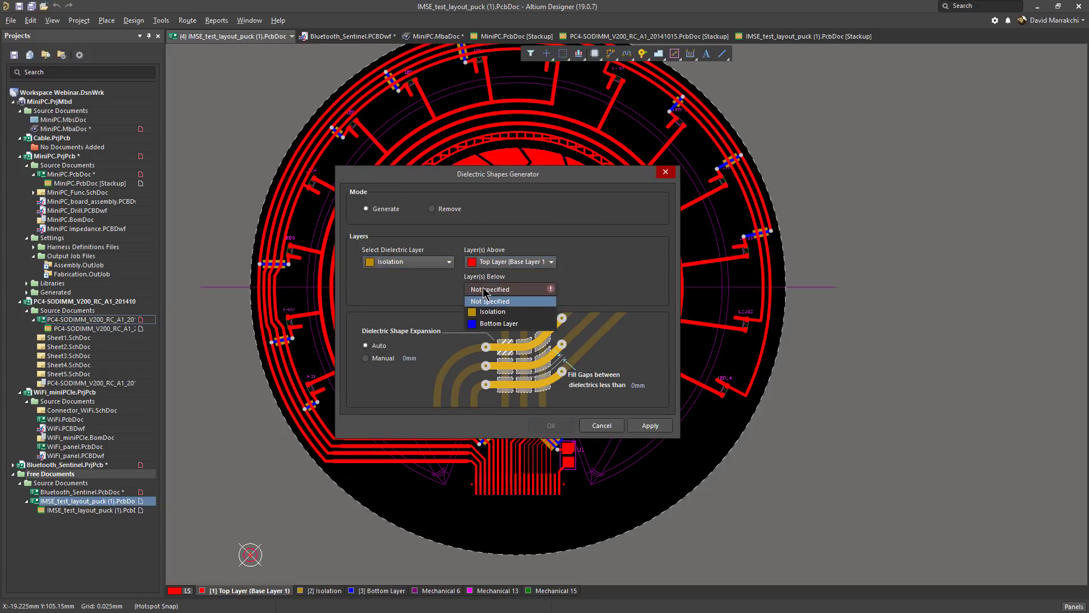
click(486, 324)
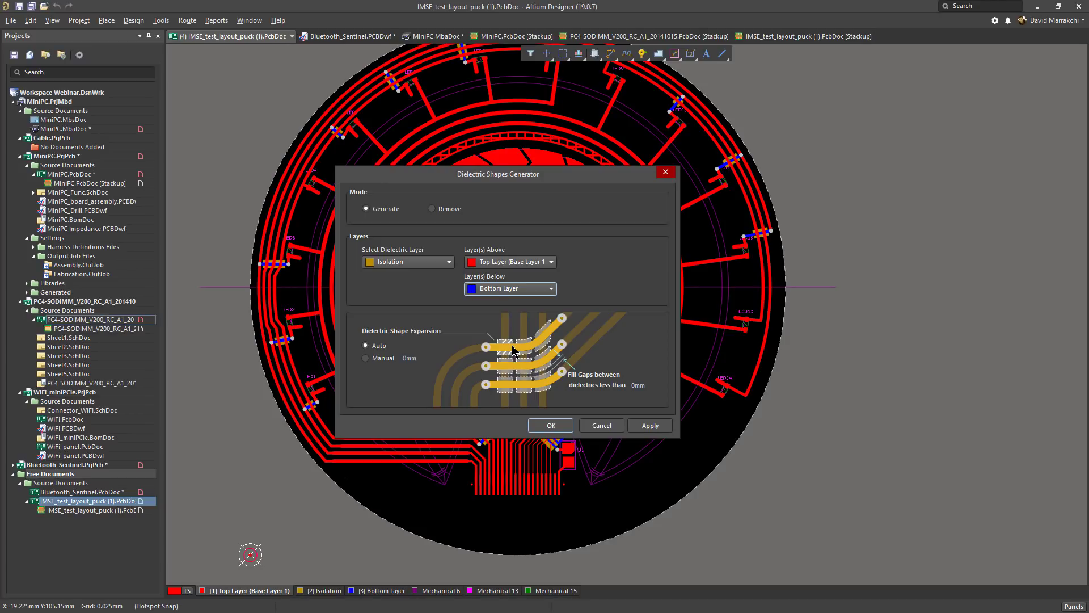
click(596, 427)
Switch the puck board to 3D and orbit it to a tilted angle.
key(3)
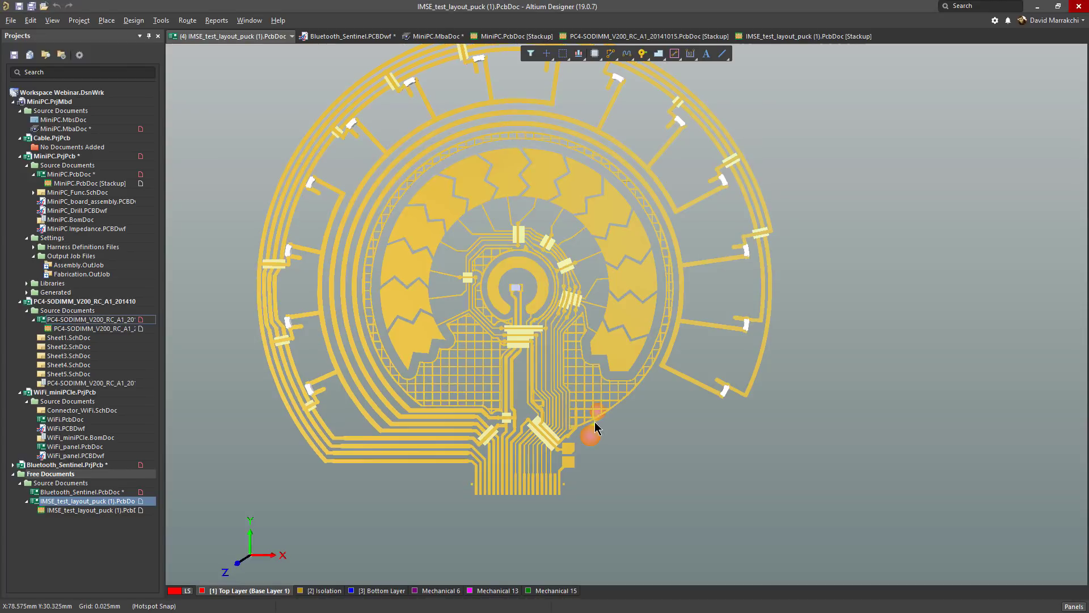
key(shift)
shift+right_drag(605, 372, 536, 334)
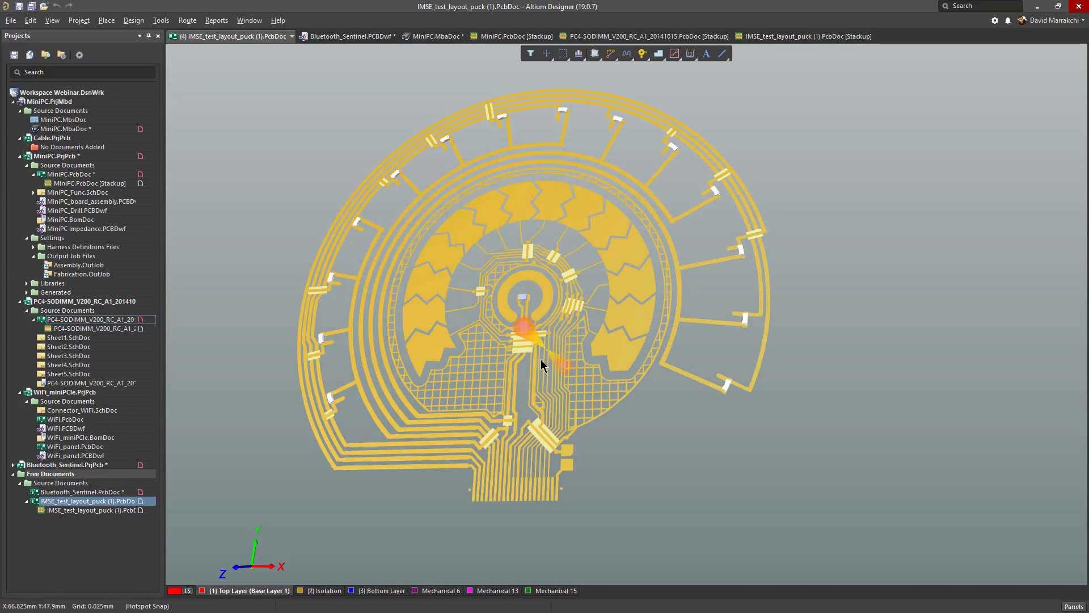
ctrl+scroll(534, 358, up, 3)
ctrl+scroll(533, 359, up, 5)
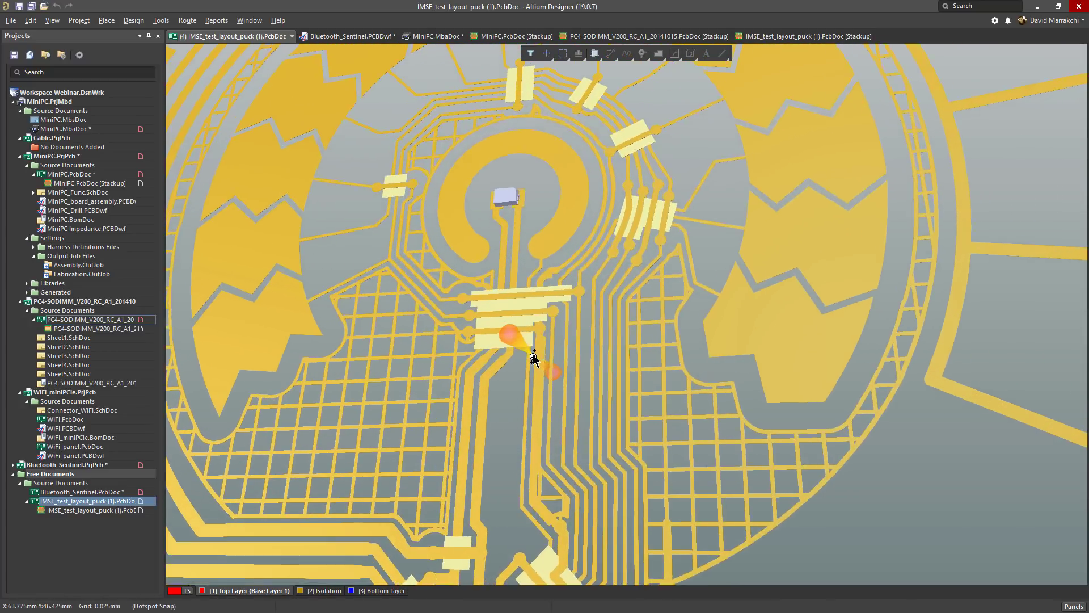